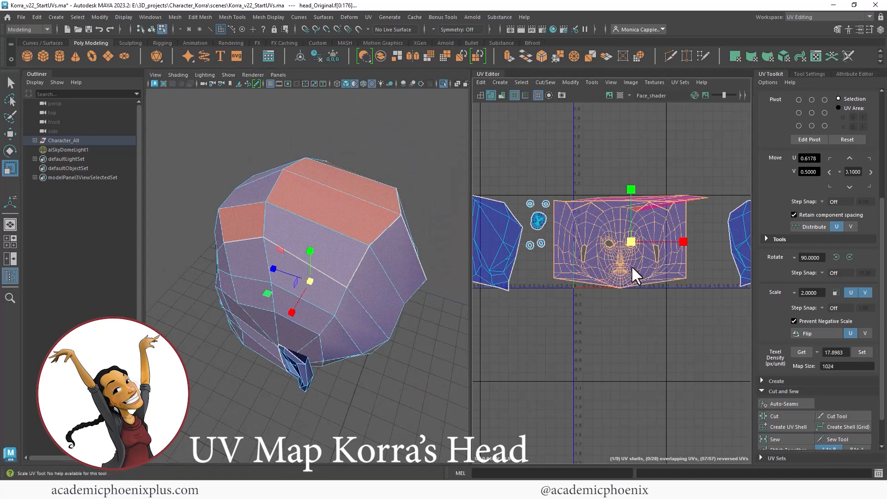
- Unfold the selected head UVs and display the checker pattern on the model in the viewport
right_click_drag(632, 265, 546, 302, "shift")
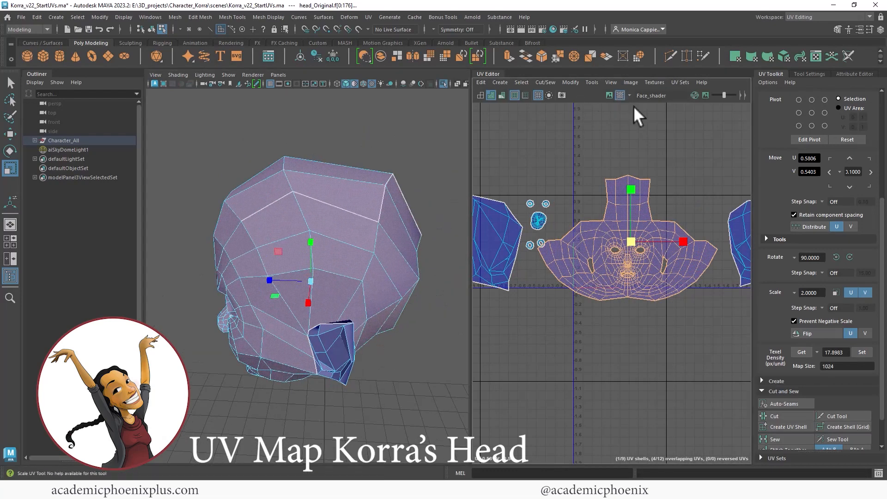
left_click(354, 84)
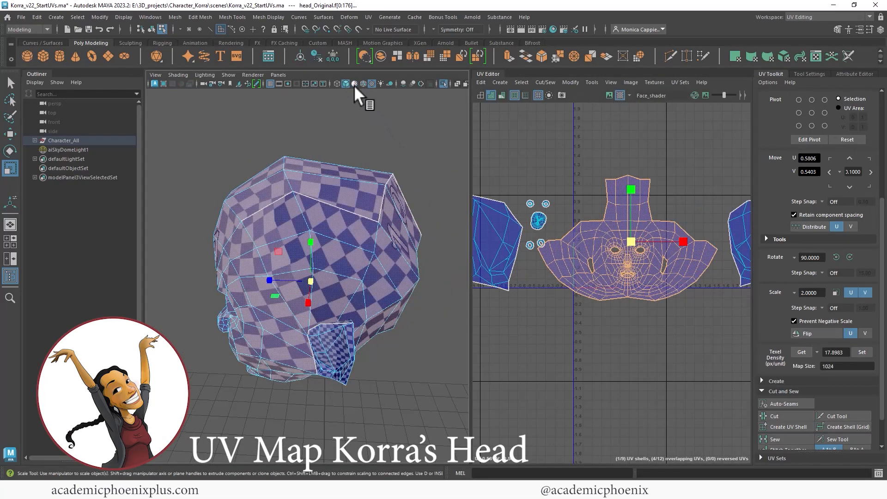
left_click_drag(398, 241, 445, 290, "alt")
left_click(445, 290)
left_click_drag(321, 379, 401, 385, "alt")
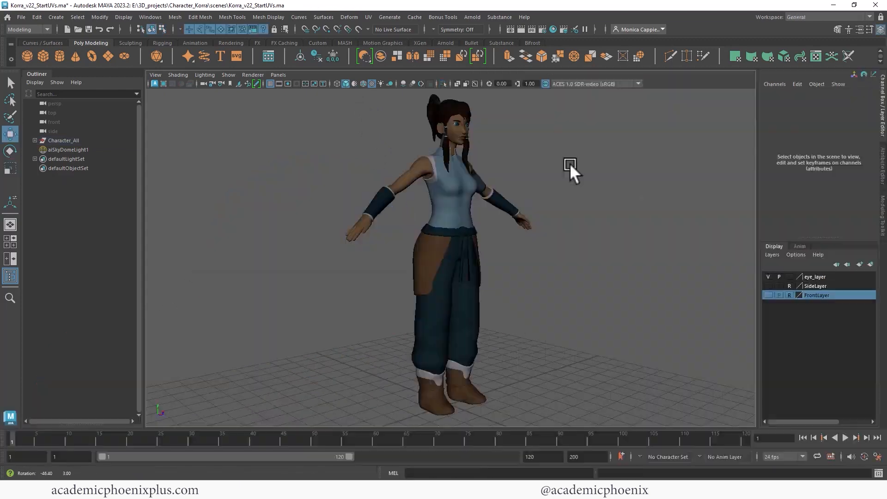
- Examine the full character from the front and both sides, including the face and hair close up
left_click_drag(572, 170, 544, 171, "alt")
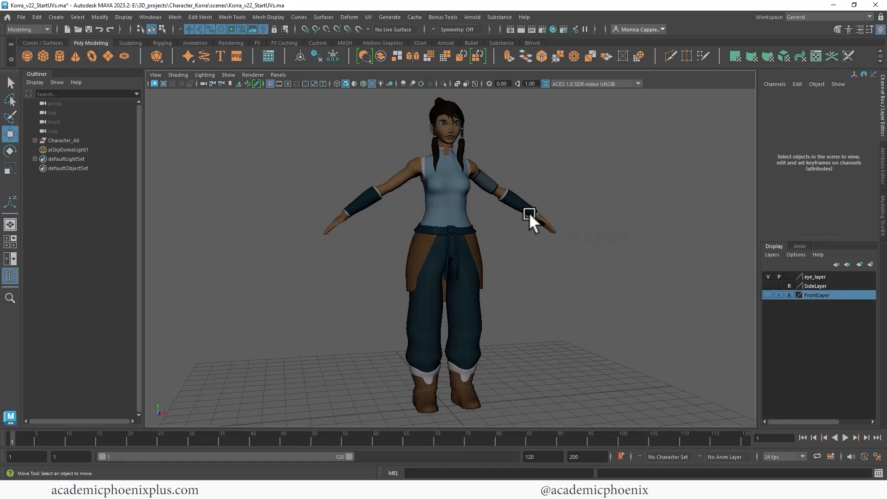
left_click_drag(581, 151, 572, 168, "alt")
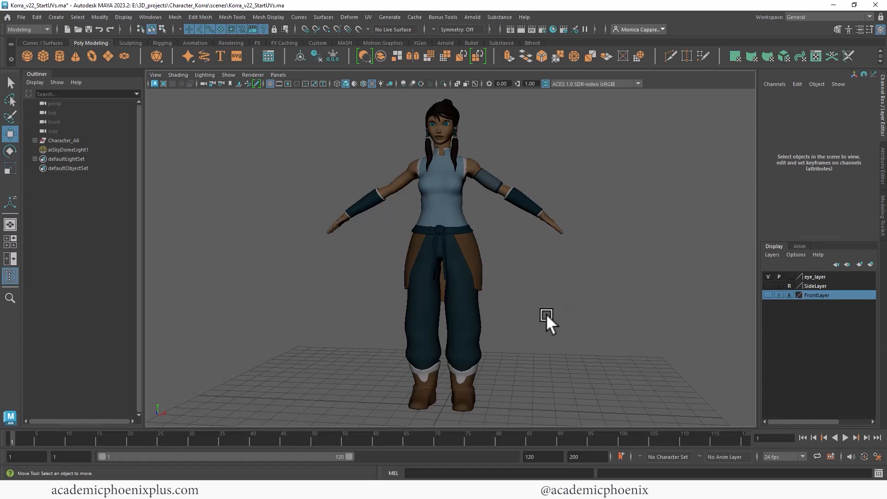
left_click_drag(507, 159, 543, 164, "alt")
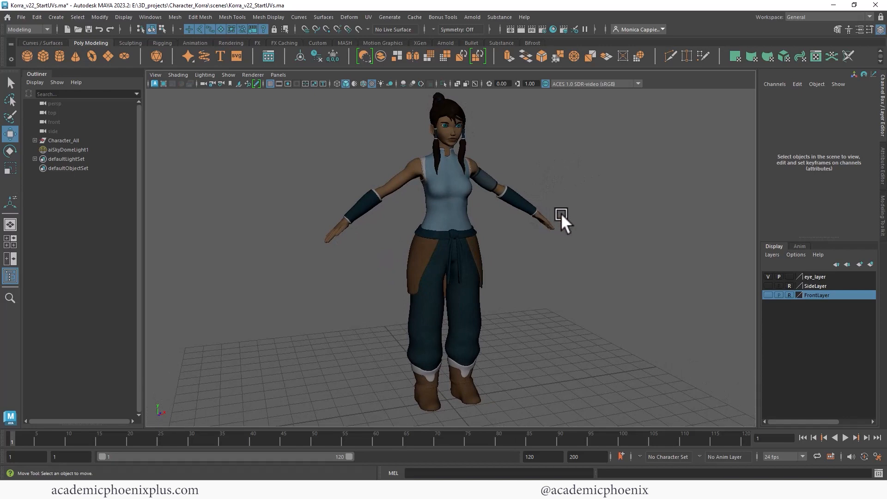
left_click_drag(601, 214, 572, 170, "alt")
right_click_drag(572, 170, 617, 212, "alt")
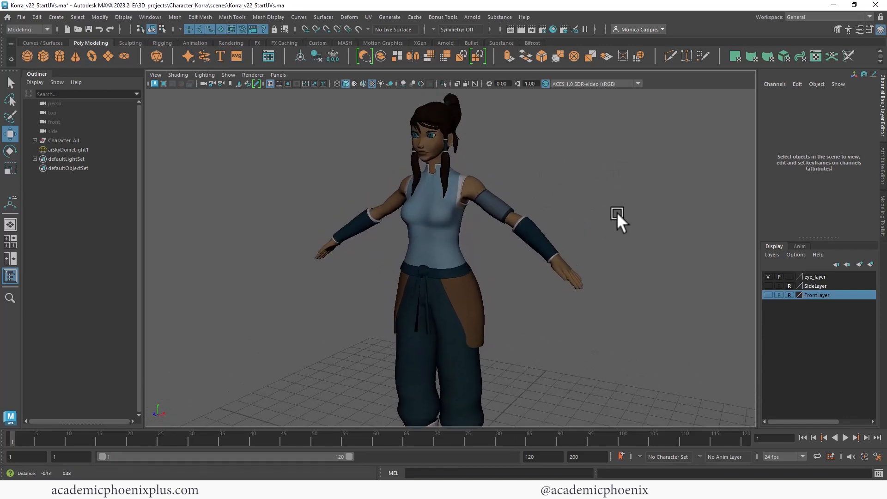
left_click_drag(616, 212, 543, 226, "alt")
right_click_drag(542, 226, 575, 228, "alt")
left_click_drag(574, 228, 509, 237, "alt")
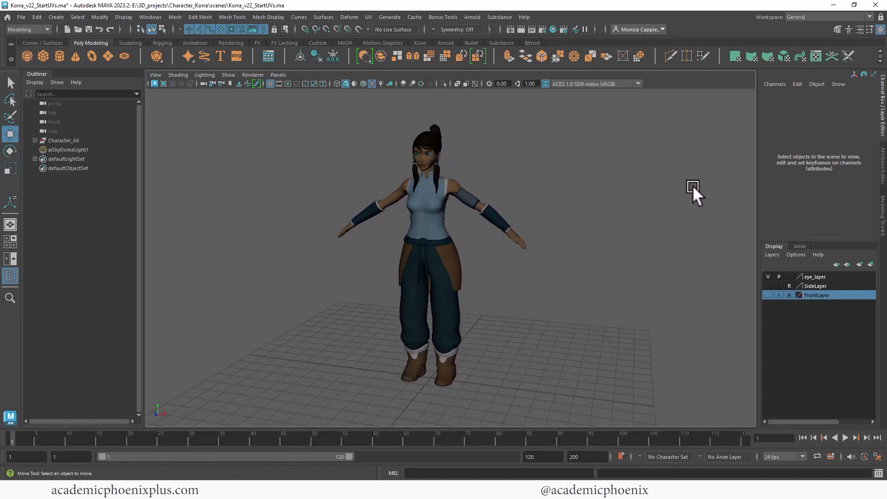
left_click_drag(523, 160, 545, 160, "alt")
right_click_drag(544, 159, 556, 179, "alt")
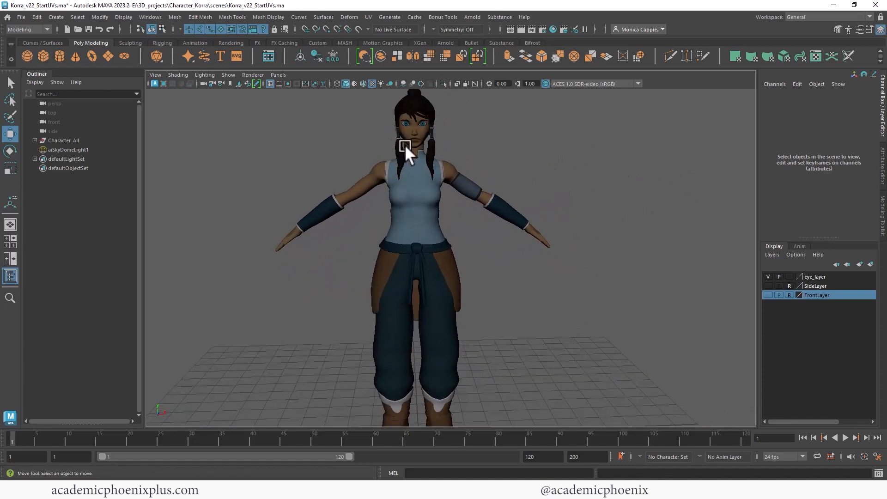
left_click(423, 134)
key("f")
left_click_drag(515, 248, 721, 226, "alt")
left_click(626, 254)
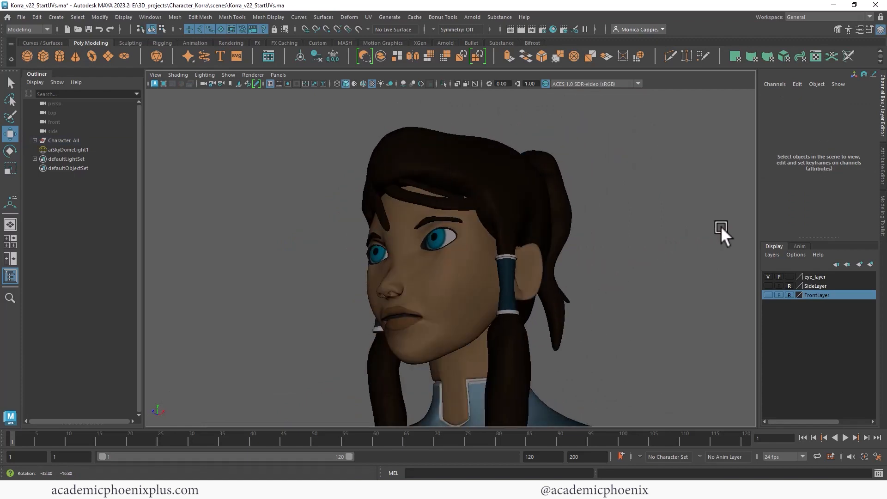
right_click_drag(721, 226, 402, 164, "alt")
left_click_drag(401, 164, 642, 153, "alt")
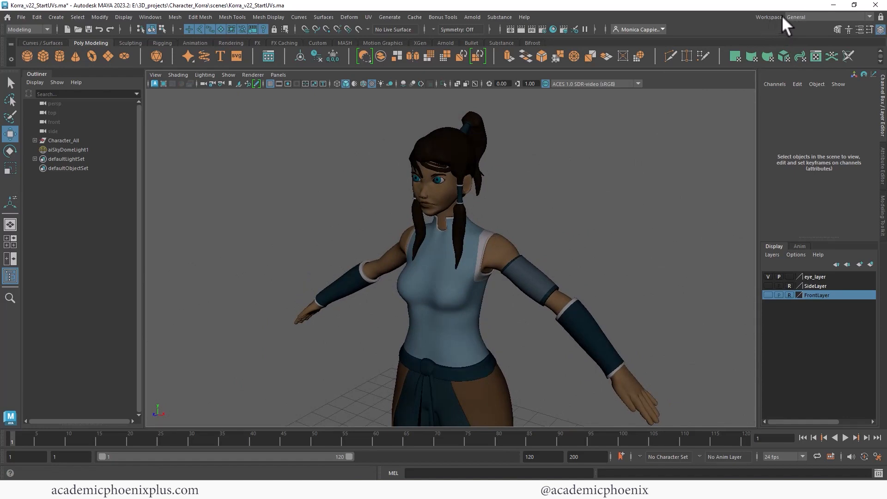
- Switch to the UV Editing workspace and set its 3D view to the persp camera
left_click(811, 17)
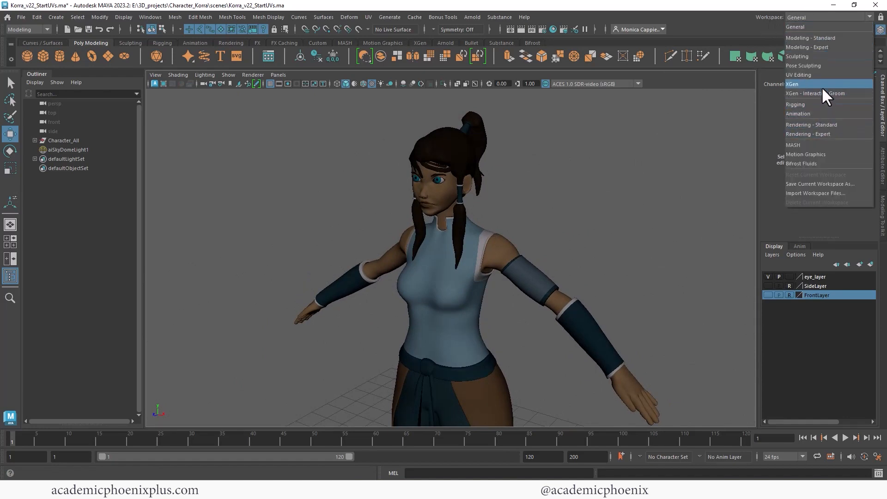
left_click(820, 74)
left_click(278, 75)
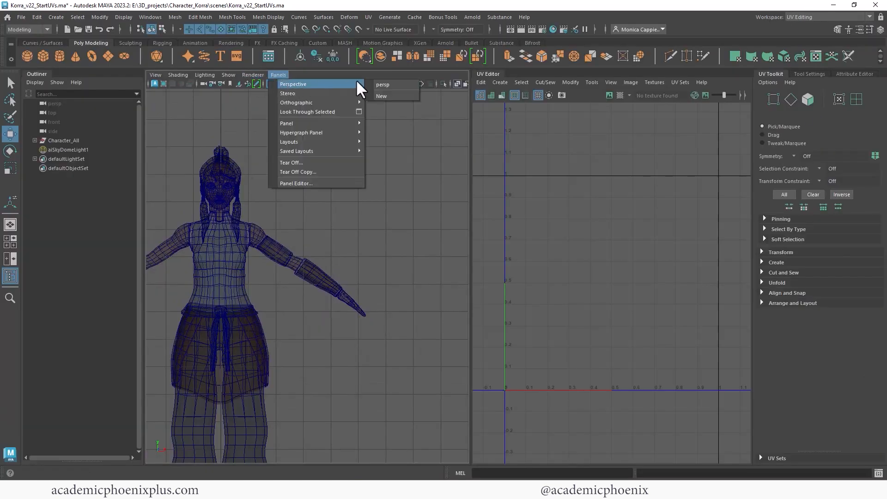
left_click(413, 84)
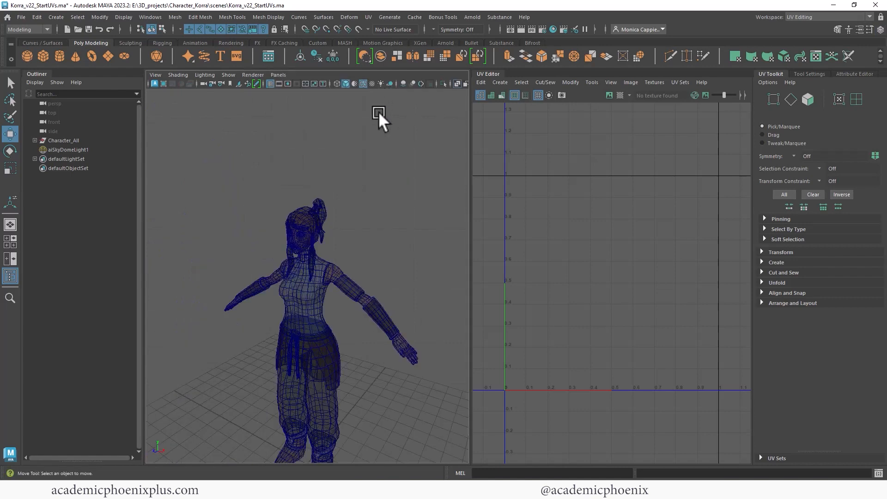
- Turn off X-Ray shading and the wireframe overlay in the viewport, and display the character with its textures
left_click(178, 75)
left_click(200, 168)
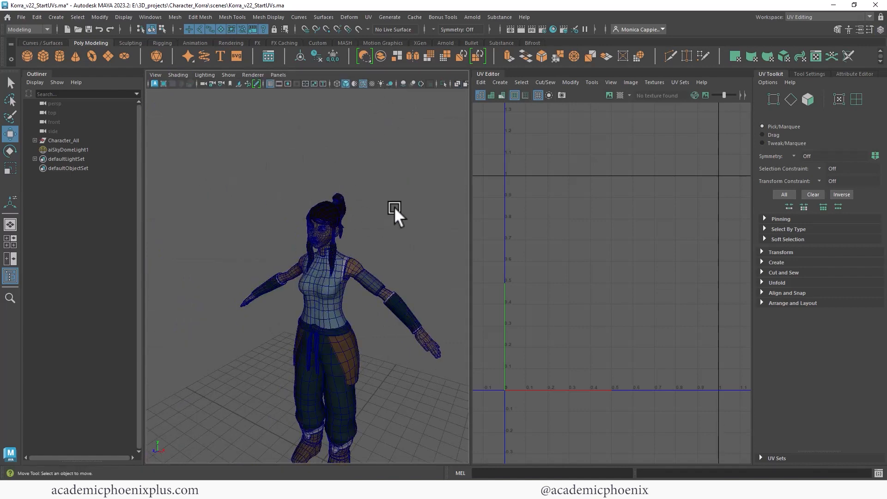
left_click_drag(394, 207, 304, 151, "alt")
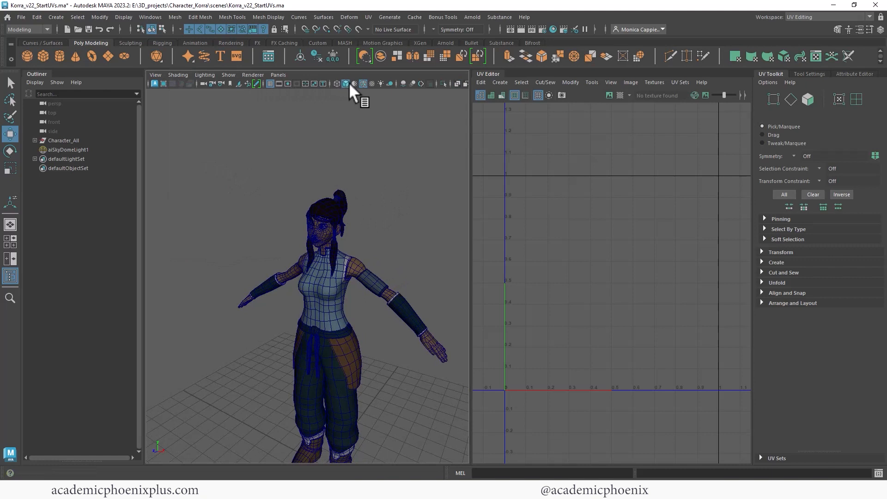
left_click(364, 84)
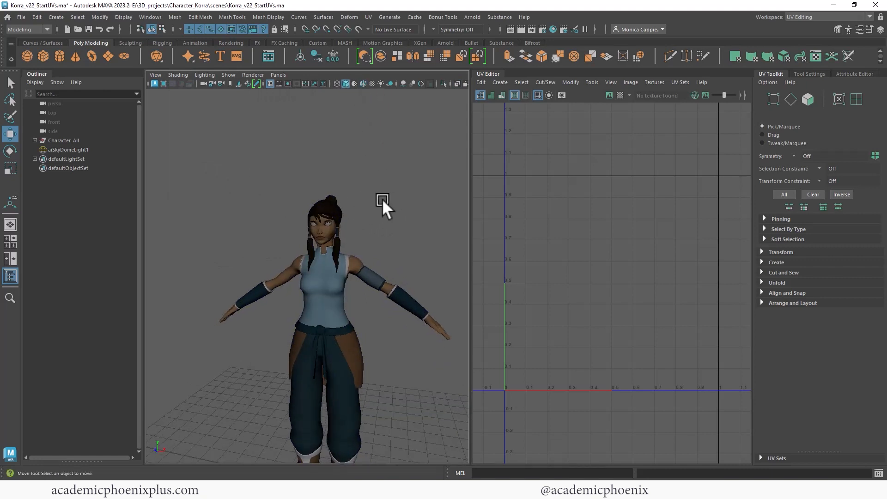
key("6")
mouse_move(281, 207)
right_mouse_down("alt")
mouse_move(364, 193)
mouse_move(384, 198)
mouse_move(376, 207)
right_mouse_up("alt")
left_click_drag(377, 207, 321, 211, "alt")
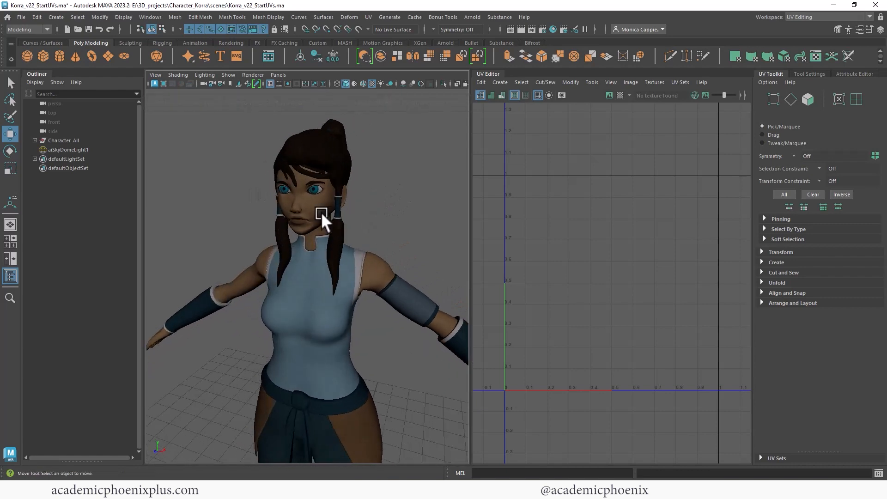
- Select the character's head mesh and display the checker map on it
left_click(321, 212)
left_click_drag(387, 235, 423, 225, "alt")
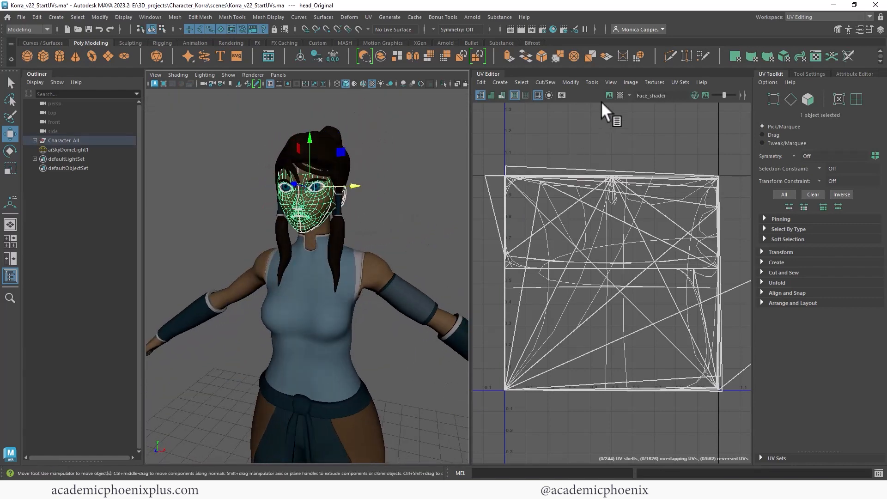
left_click(620, 94)
left_click(382, 208)
left_click_drag(383, 208, 400, 202, "alt")
left_click(324, 207)
right_click_drag(361, 185, 435, 158, "alt")
middle_click_drag(405, 159, 396, 213, "alt")
left_click_drag(396, 213, 355, 220, "alt")
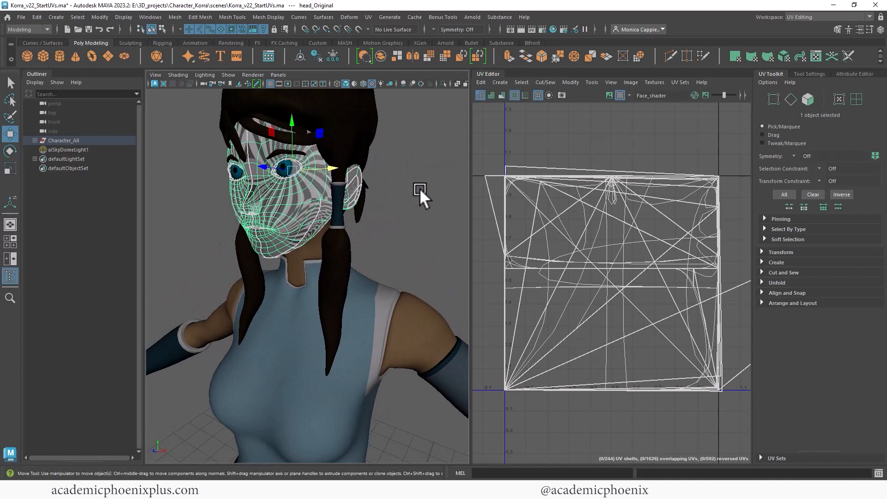
left_click_drag(420, 188, 368, 234, "alt")
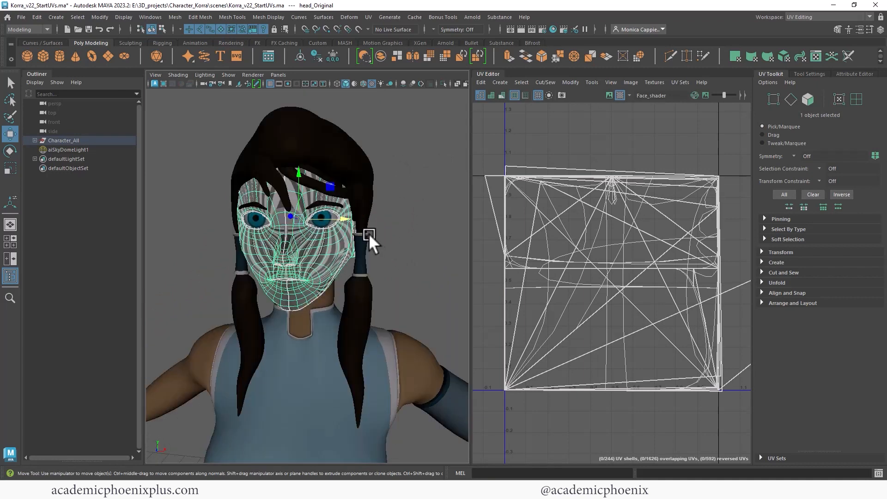
- Isolate the head mesh in the viewport and apply a cylindrical UV projection to it
left_click(443, 84)
mouse_move(400, 169)
left_mouse_down("alt")
mouse_move(283, 179)
mouse_move(381, 171)
mouse_move(414, 179)
left_mouse_up("alt")
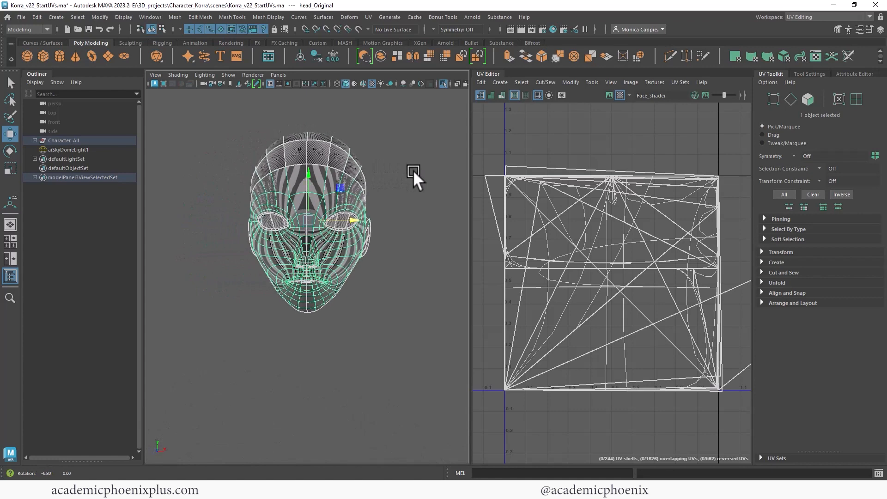
left_click(368, 17)
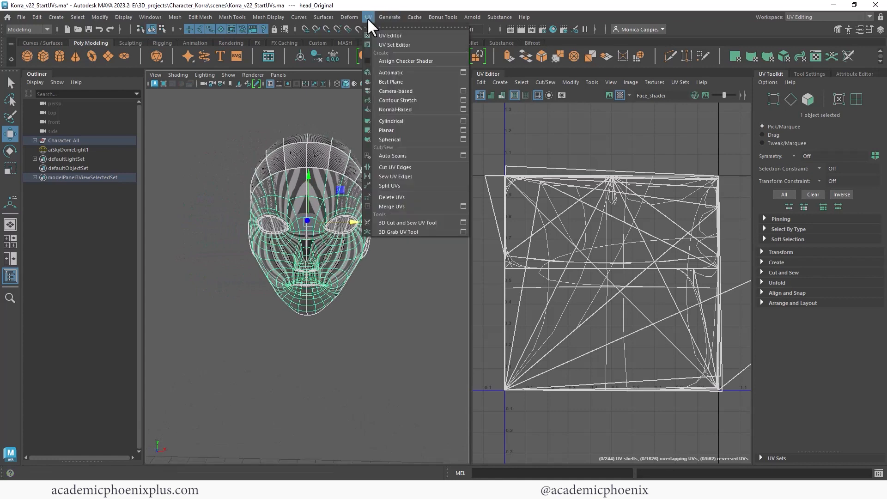
left_click(440, 121)
left_click_drag(411, 238, 283, 251, "alt")
right_click_drag(259, 215, 296, 200)
- Switch the head to edge selection and display it with the default material instead of the checker map
left_click_drag(382, 212, 298, 231, "alt")
right_click_drag(298, 231, 407, 207, "alt")
middle_click_drag(349, 217, 369, 275, "alt")
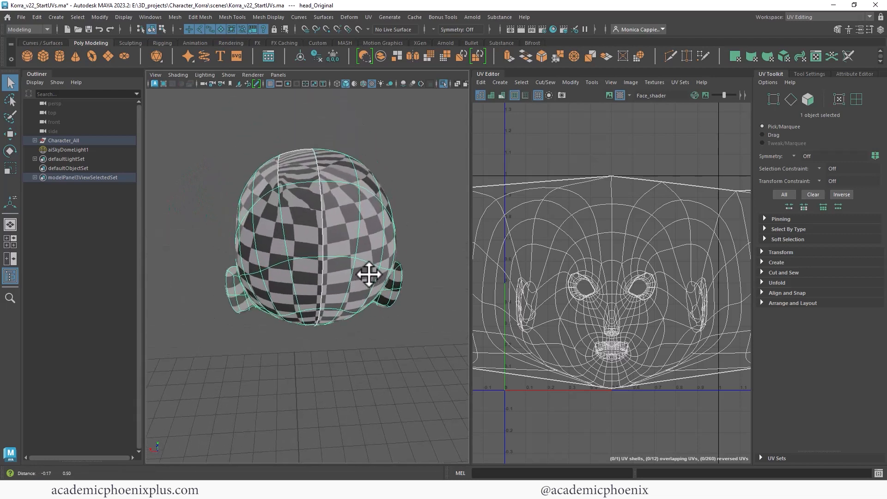
right_click_drag(354, 242, 373, 240, "alt")
left_click_drag(373, 240, 337, 227, "alt")
right_click_drag(337, 227, 314, 235, "alt")
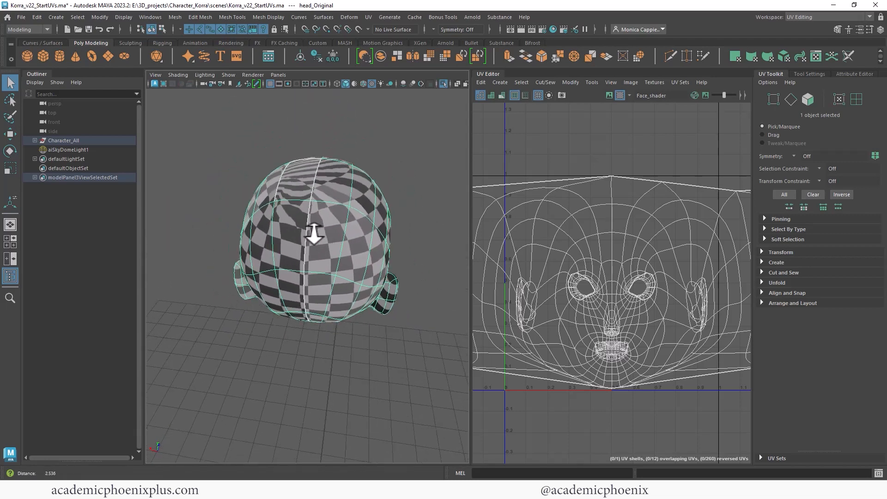
mouse_move(314, 233)
left_mouse_down("alt")
mouse_move(273, 234)
mouse_move(323, 228)
mouse_move(334, 243)
mouse_move(346, 235)
mouse_move(328, 232)
left_mouse_up("alt")
right_click_drag(334, 242, 328, 188)
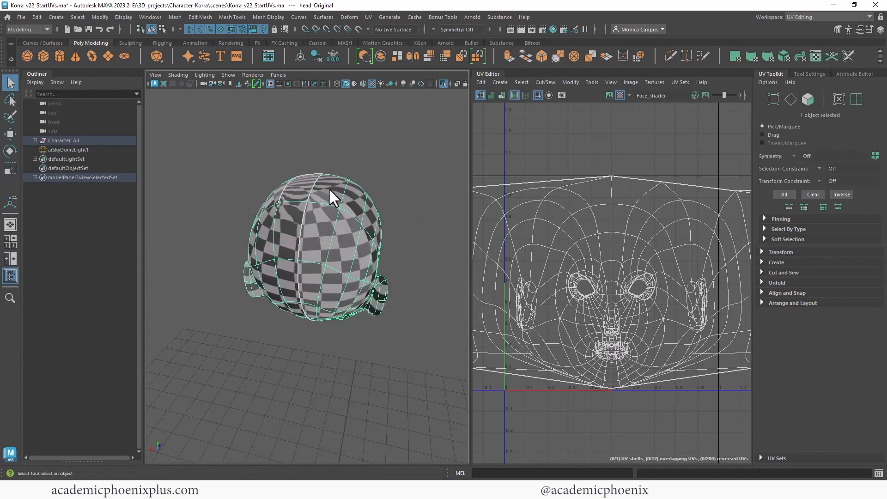
left_click(620, 95)
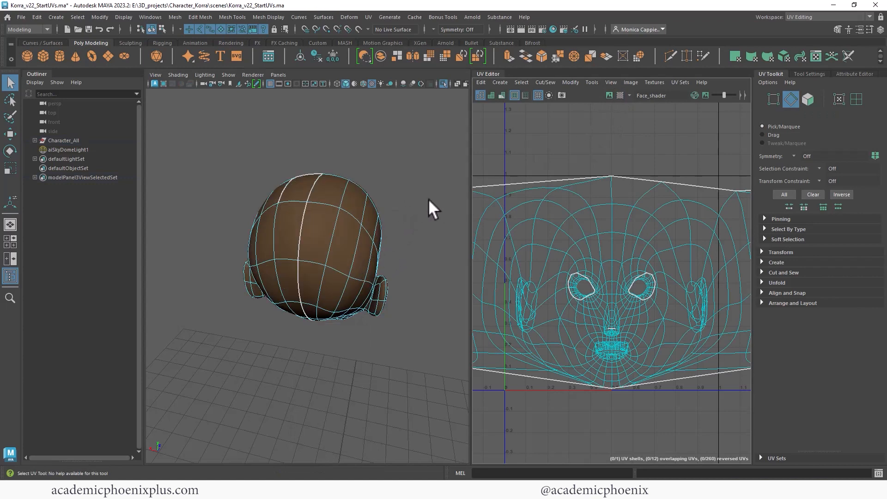
left_click(355, 84)
mouse_move(396, 224)
left_mouse_down("alt")
mouse_move(271, 224)
mouse_move(397, 213)
mouse_move(366, 211)
mouse_move(349, 240)
left_mouse_up("alt")
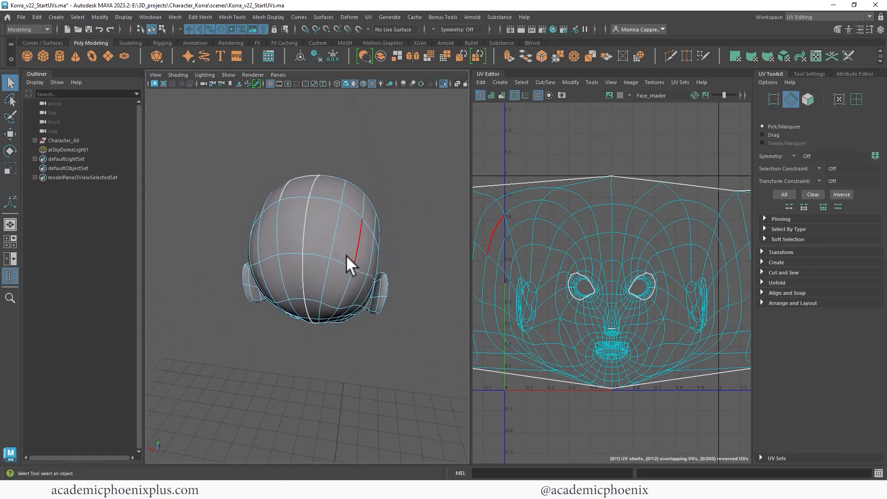
- Select a ring of edges across the back of the head, along both sides and over the top
left_click(318, 254)
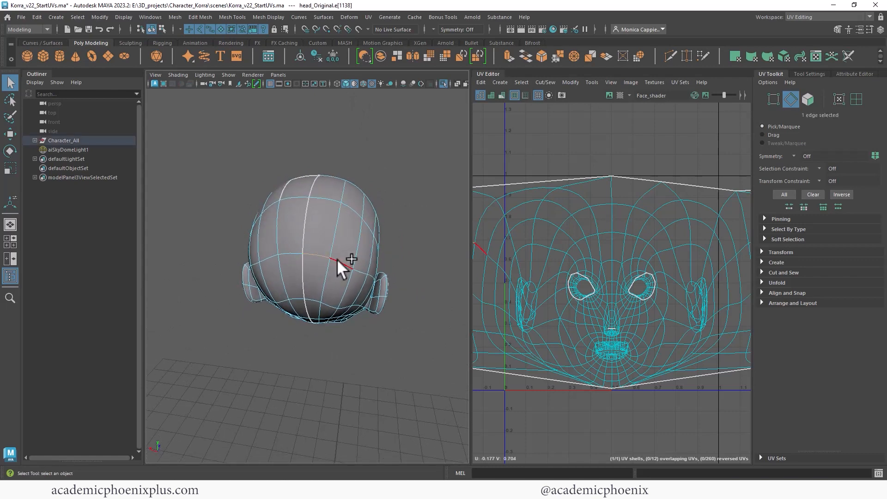
left_click(359, 249, "shift")
left_click(314, 193, "shift")
left_click_drag(315, 192, 247, 181, "alt")
left_click(322, 236, "shift")
left_click_drag(410, 251, 356, 282, "alt")
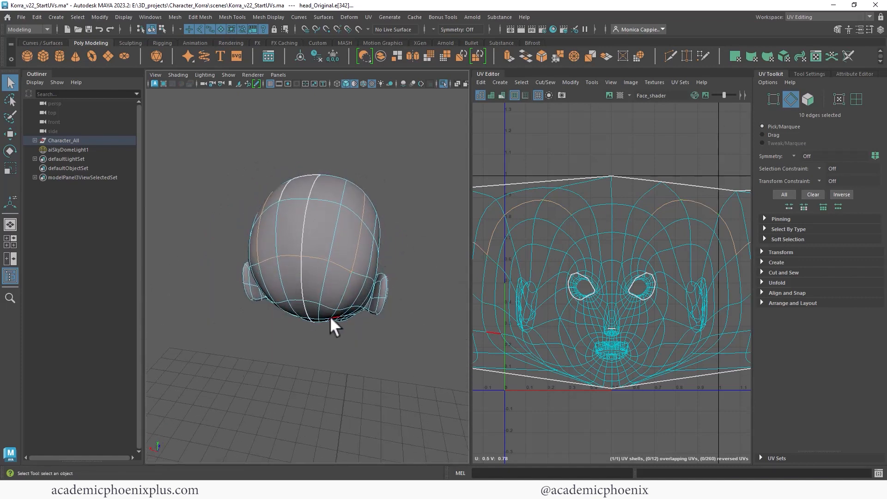
- Change the selection at the back of the head to the higher edge row, dropping the lower rear and side edges
left_click_drag(370, 189, 440, 171, "alt")
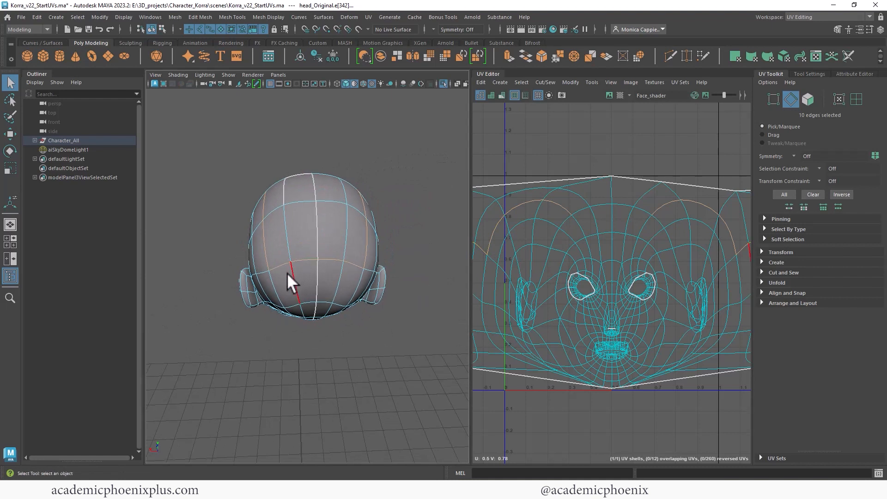
left_click(267, 258, "shift")
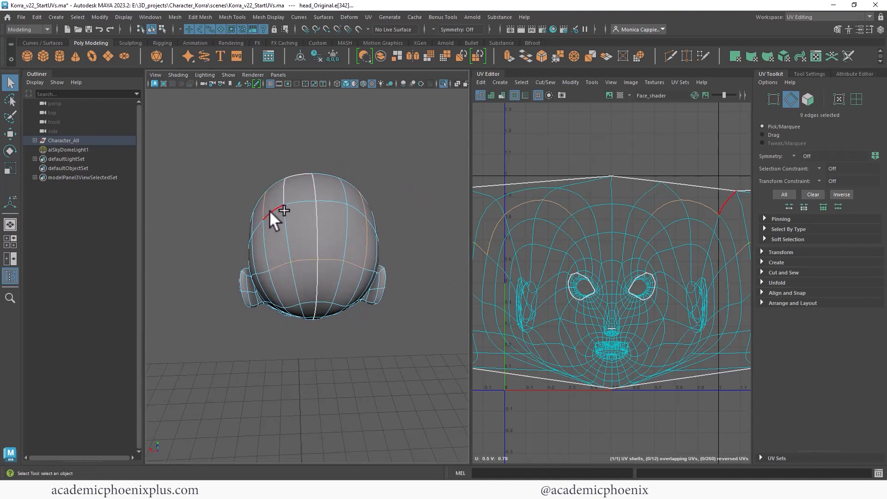
left_click(335, 199, "ctrl+shift")
left_click(356, 206, "ctrl+shift")
left_click(351, 263, "ctrl")
left_click_drag(304, 256, 403, 248, "alt")
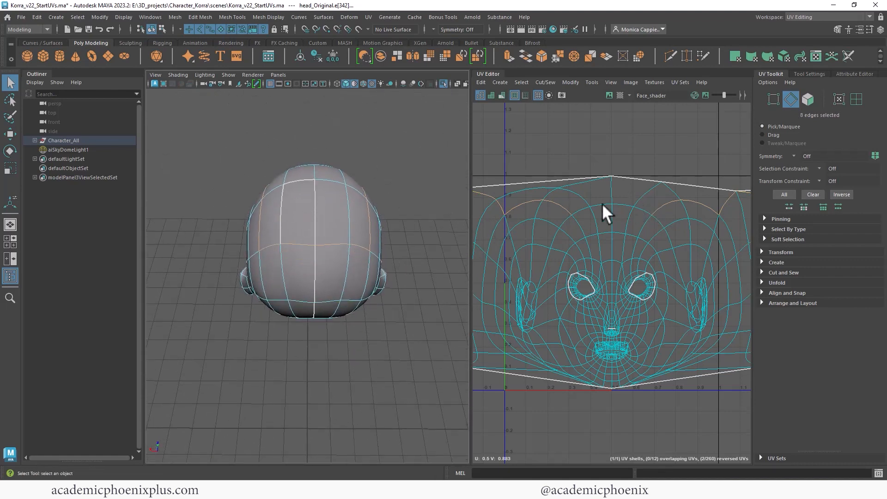
- Cut the head's UVs along the selected edges across the back and up both sides
right_click_drag(617, 209, 583, 224, "shift")
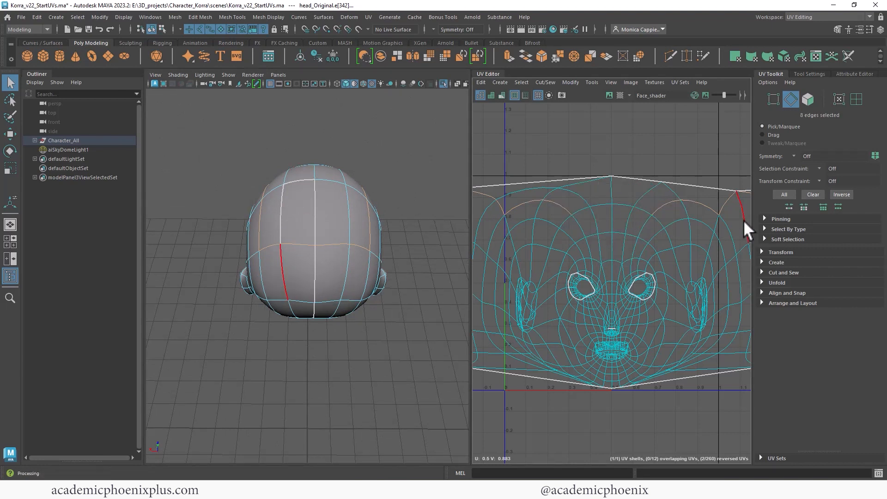
left_click(762, 262)
left_click(762, 252)
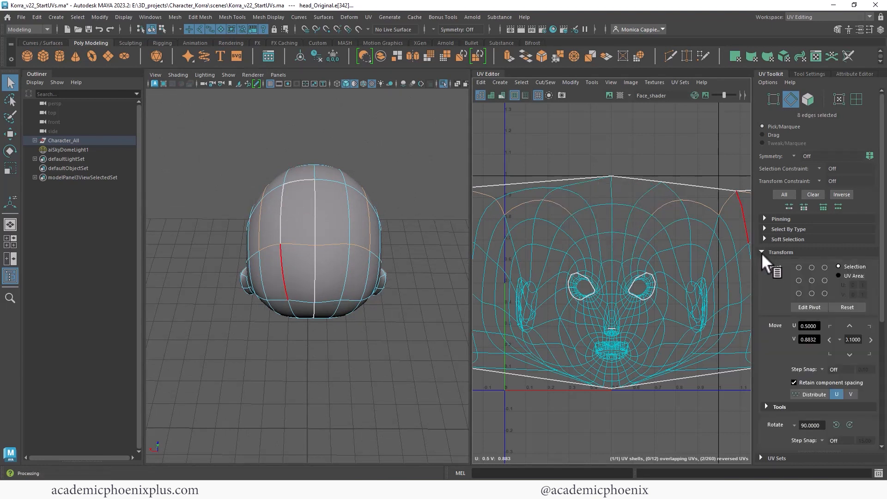
scroll(879, 228, "down", 4)
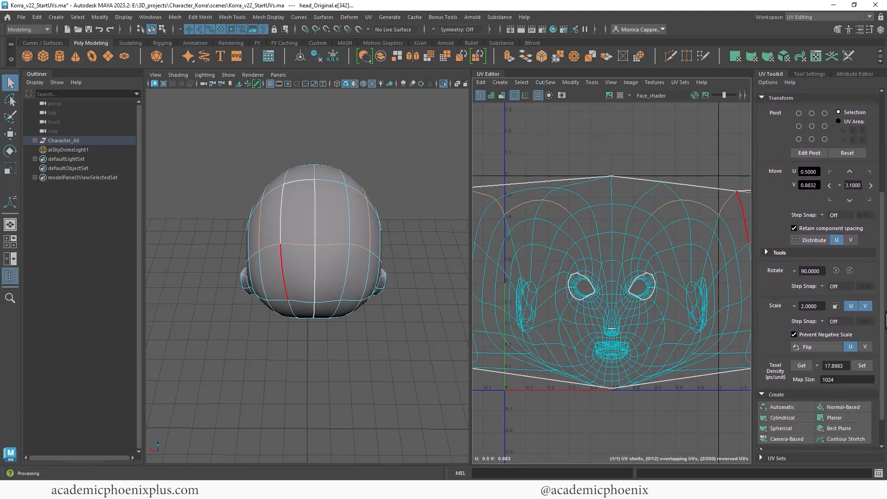
scroll(810, 226, "up", 4)
left_click(762, 253)
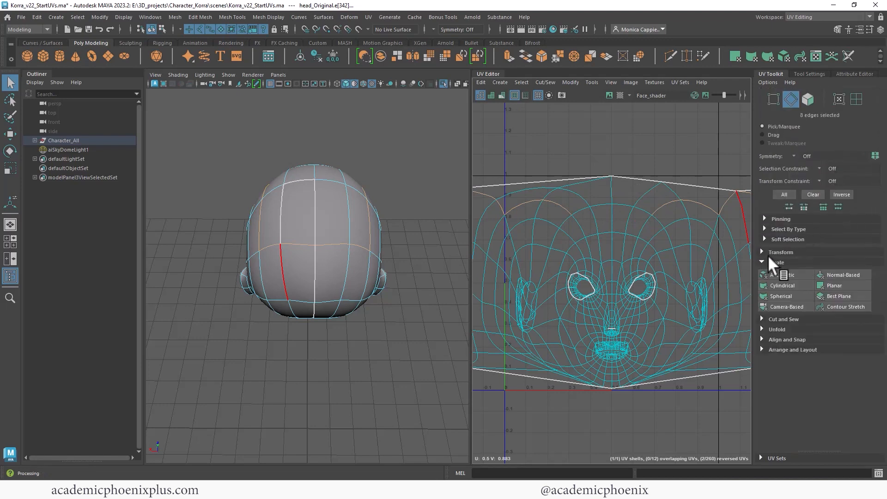
left_click(762, 263)
left_click(762, 272)
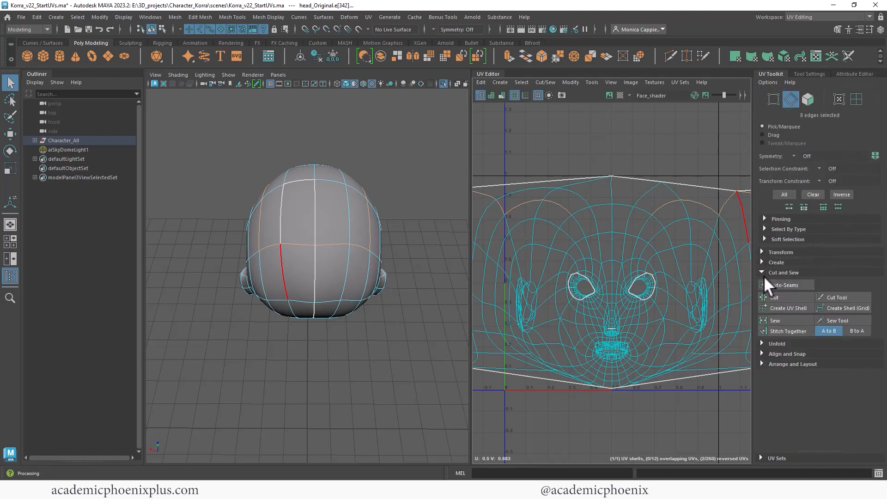
left_click(774, 297)
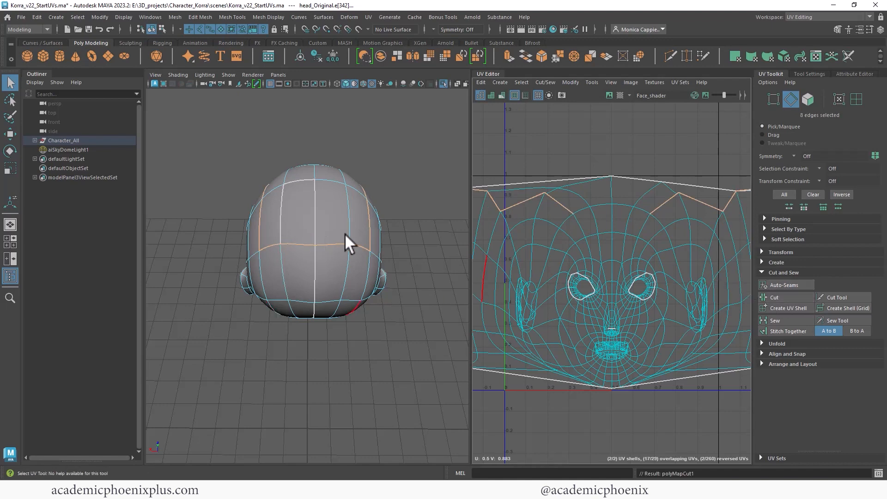
- Select the three open seam edges inside the cut area at the upper back of the head and sew them together
left_click_drag(344, 234, 303, 243, "alt")
right_click_drag(317, 231, 315, 190)
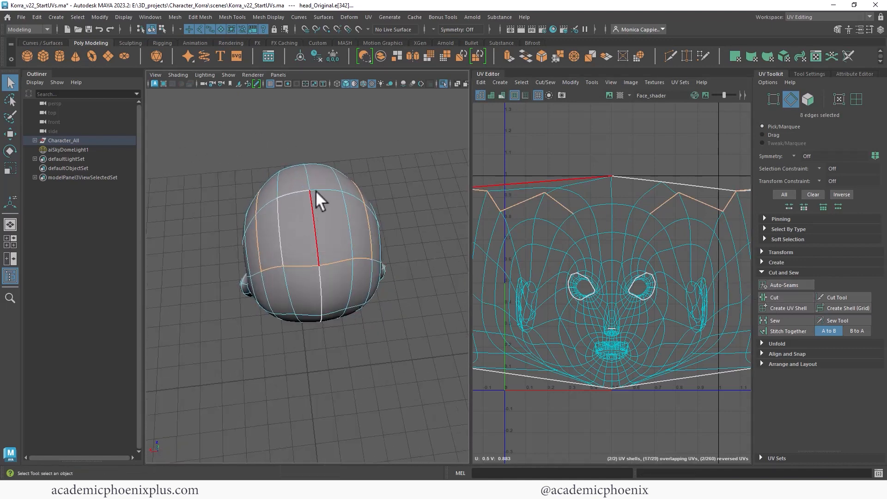
left_click(314, 213)
left_click(295, 191, "shift")
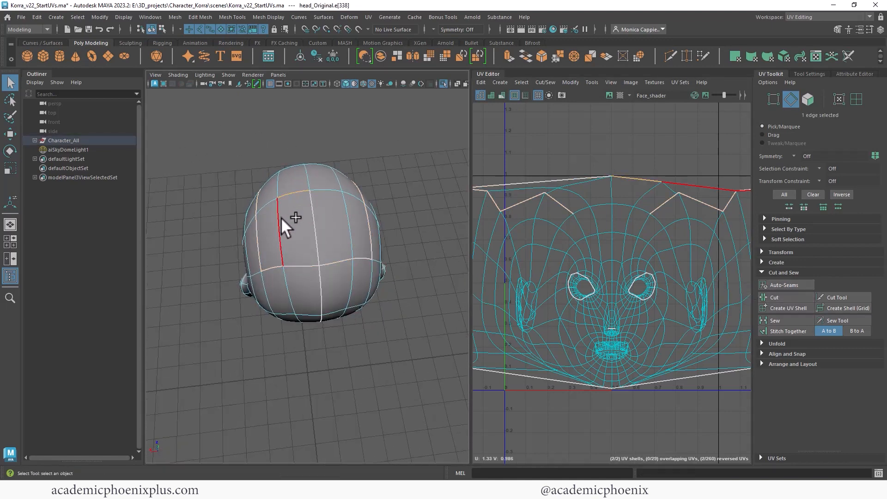
left_click(281, 217, "shift")
left_click(315, 220, "ctrl+shift")
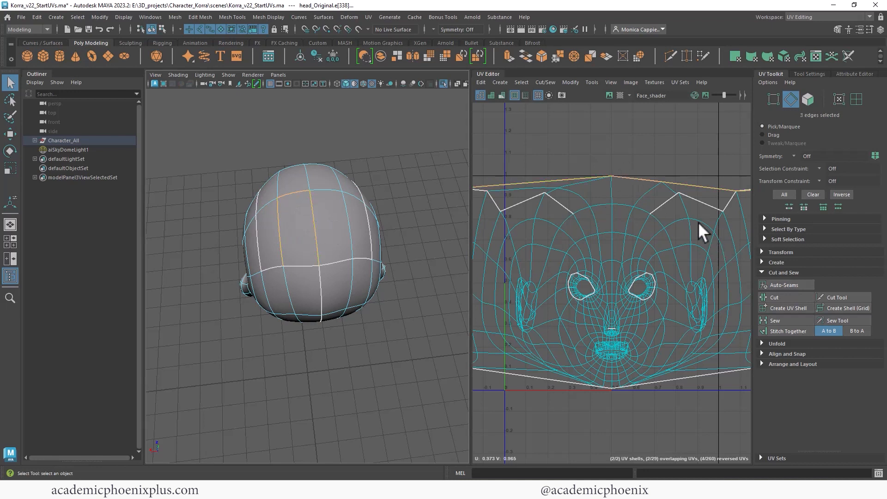
right_click_drag(657, 188, 686, 202, "shift")
scroll(680, 199, "down", 1)
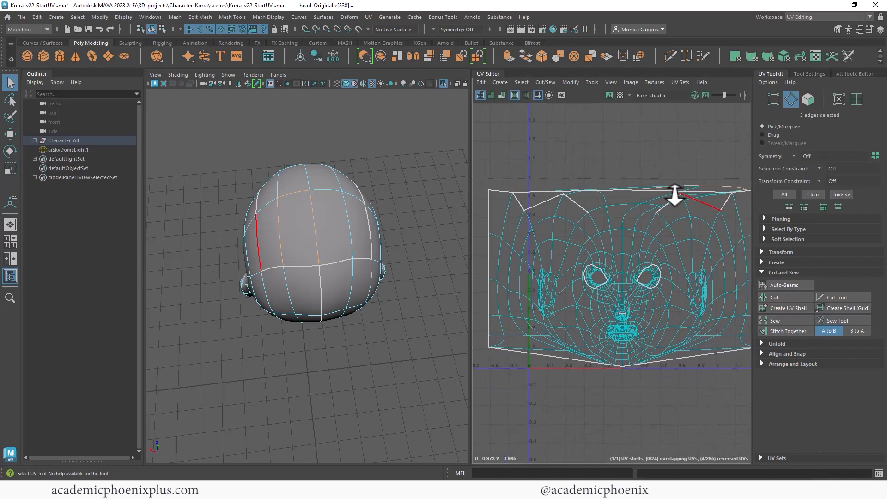
left_click(781, 320)
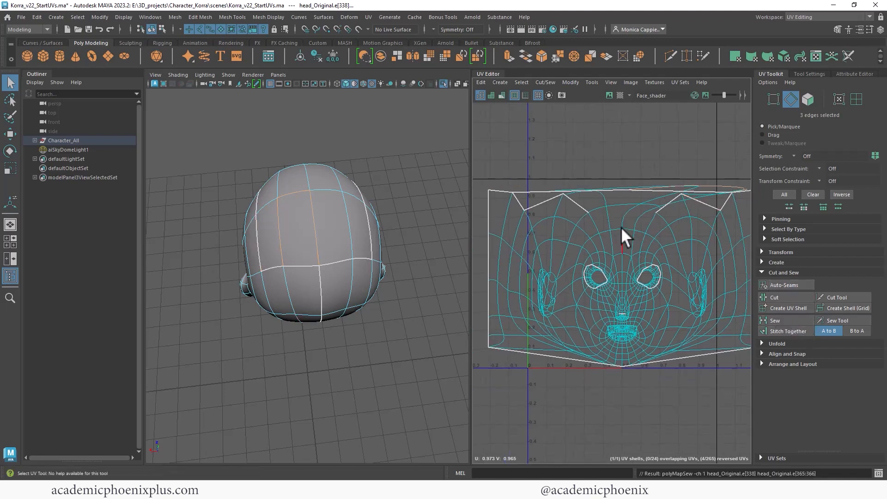
- Switch to face selection and select the faces of one ear from behind the head
right_click_drag(630, 216, 655, 217)
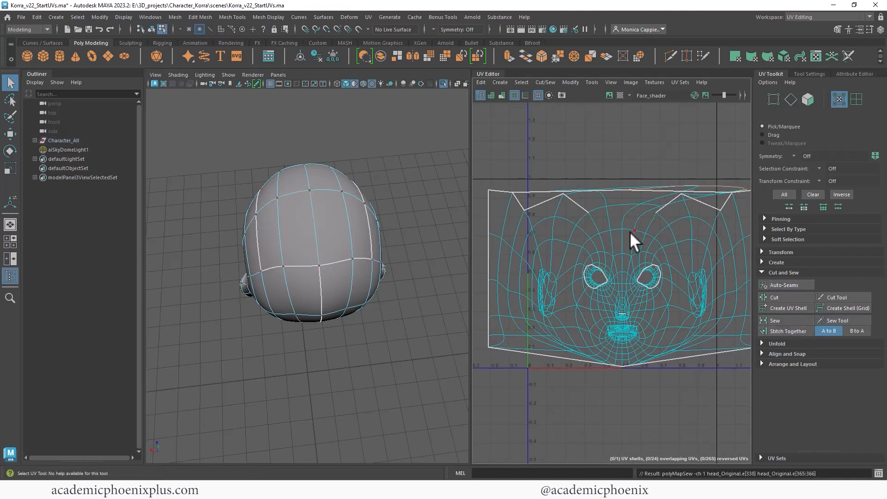
left_click_drag(370, 256, 169, 208, "alt")
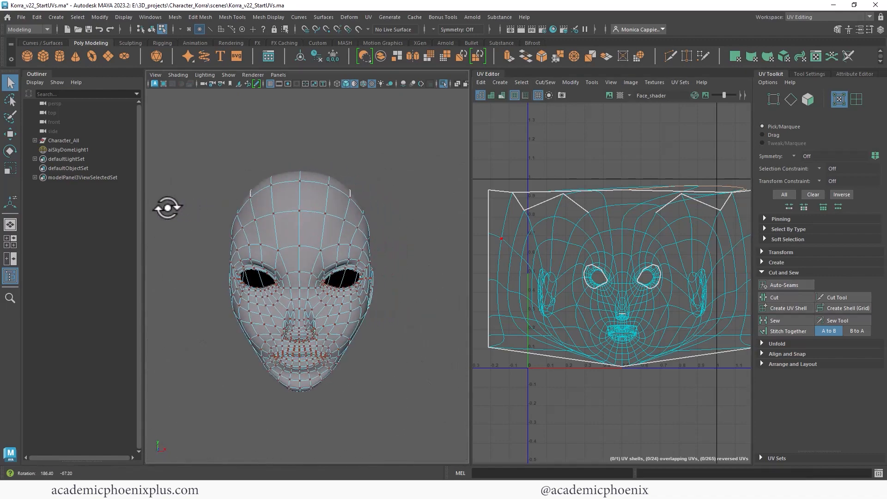
middle_click_drag(283, 257, 290, 256, "alt")
left_click_drag(290, 256, 304, 221, "alt")
left_click_drag(372, 219, 444, 227, "alt")
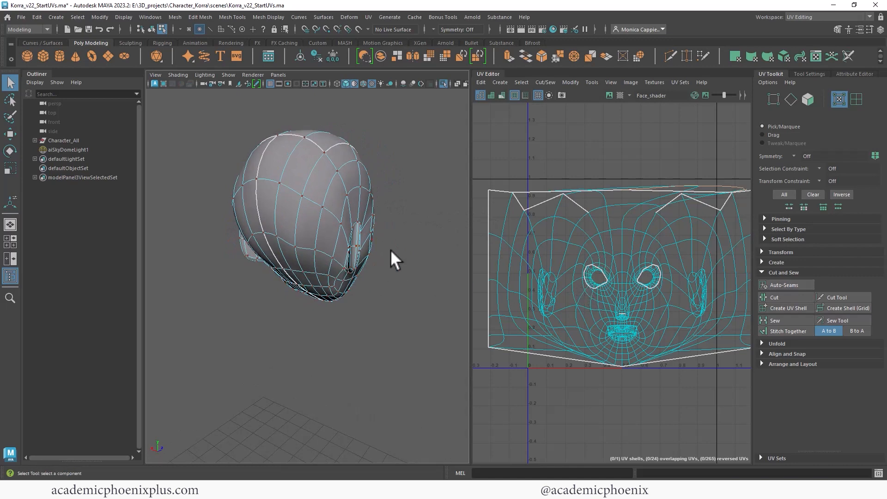
left_click_drag(390, 250, 435, 246, "alt")
right_click_drag(398, 243, 470, 241, "alt")
middle_click_drag(444, 250, 377, 276, "alt")
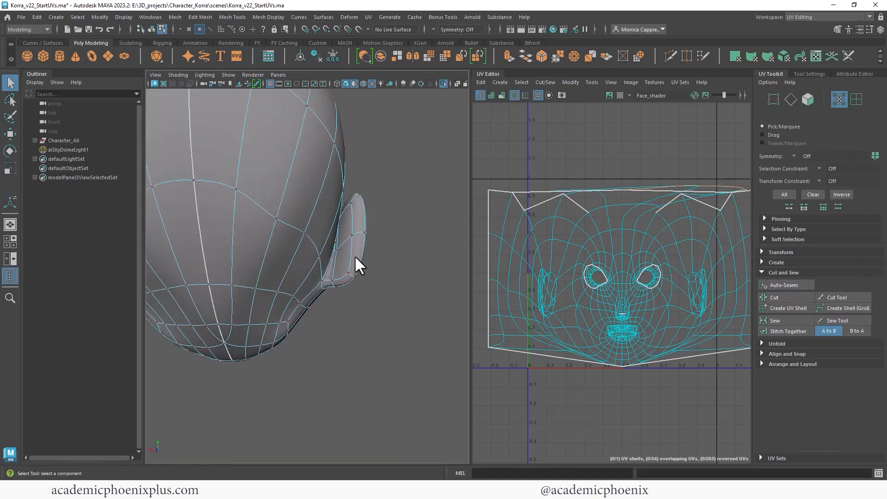
right_click_drag(356, 259, 354, 242)
left_click_drag(406, 306, 347, 194)
- Refine the selection by adding the ear's missing faces where it joins the head
left_click_drag(401, 204, 342, 244, "alt")
left_click(294, 174, "shift")
double_click(302, 223, "shift")
left_click(353, 258, "shift")
left_click(370, 256, "shift")
left_click(365, 237, "shift")
left_click(353, 287, "shift")
left_click_drag(353, 286, 253, 297, "alt")
right_click_drag(253, 297, 233, 271, "alt")
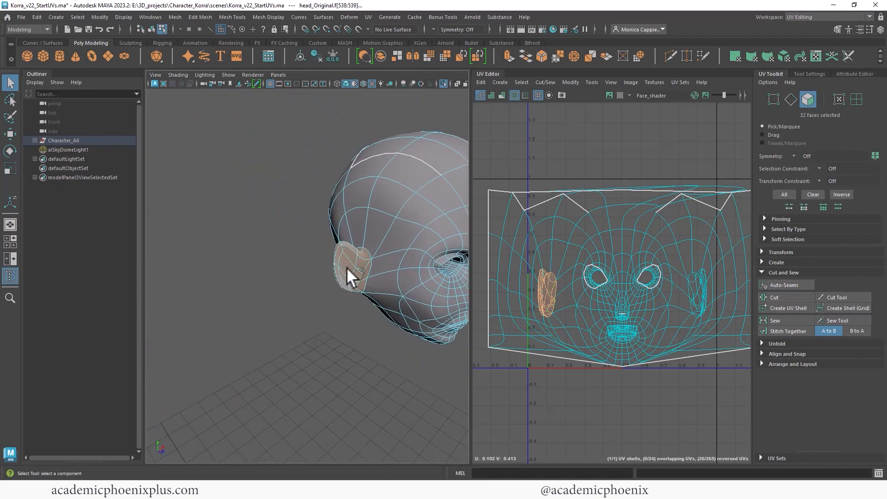
- Apply a planar projection from the camera to the ear faces viewed side-on, keeping the image width/height ratio
left_click_drag(374, 265, 346, 248, "alt")
right_click_drag(345, 248, 402, 252, "alt")
middle_click_drag(402, 251, 329, 270, "alt")
left_click_drag(329, 270, 381, 259, "alt")
middle_click_drag(381, 258, 353, 268, "alt")
right_click_drag(353, 267, 392, 273, "alt")
middle_click_drag(391, 272, 382, 265, "alt")
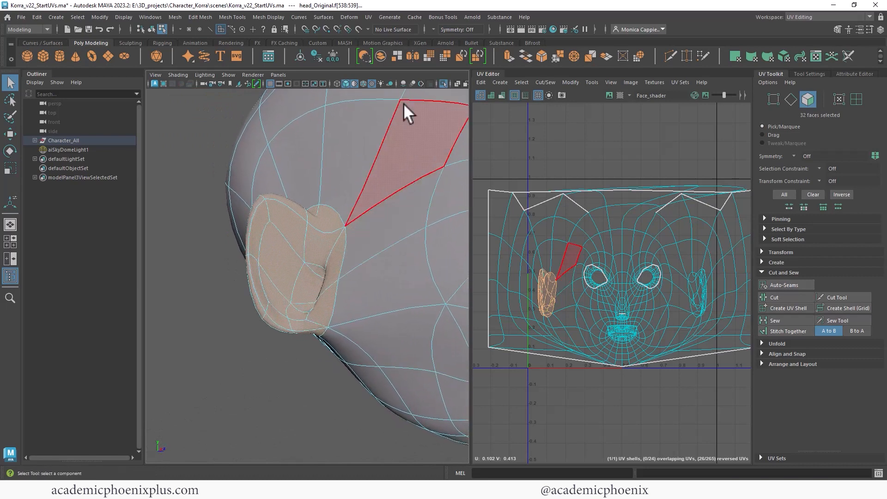
left_click(369, 17)
left_click(463, 130)
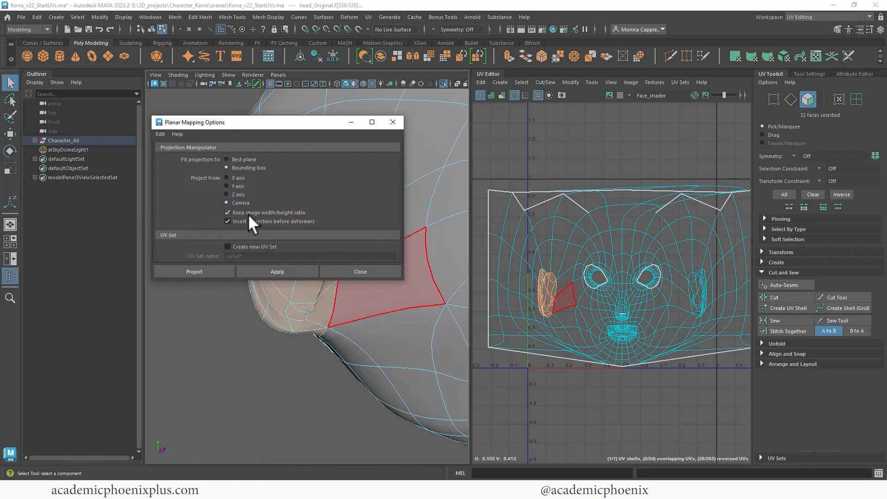
left_click(295, 271)
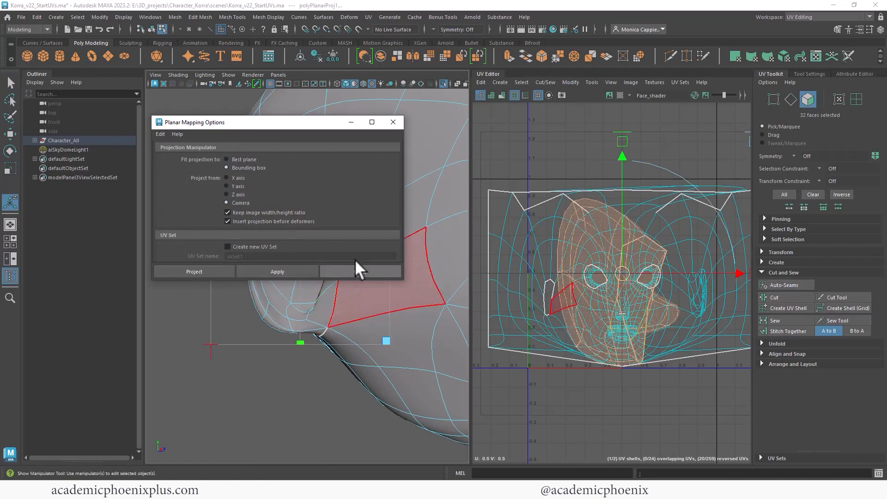
left_click(393, 122)
- Move the ear's UV shell clear of the head's layout, deselect it and switch to edge selection
scroll(671, 235, "down", 5)
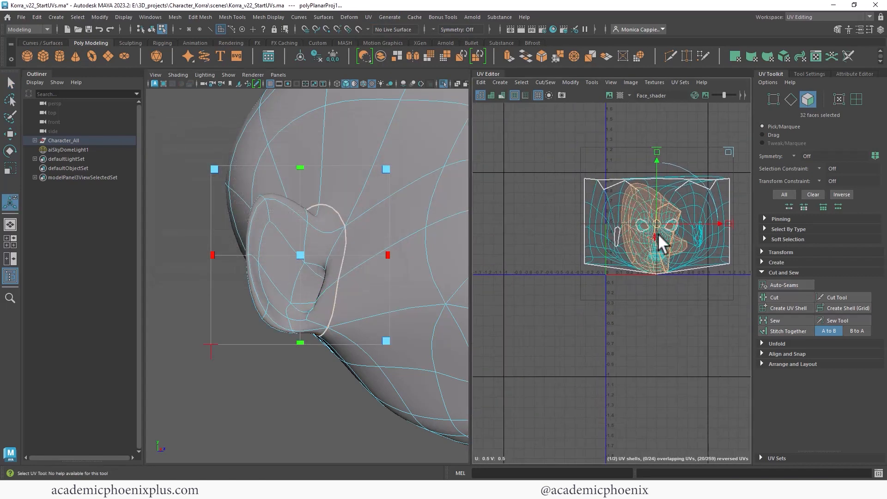
left_click_drag(658, 233, 513, 231)
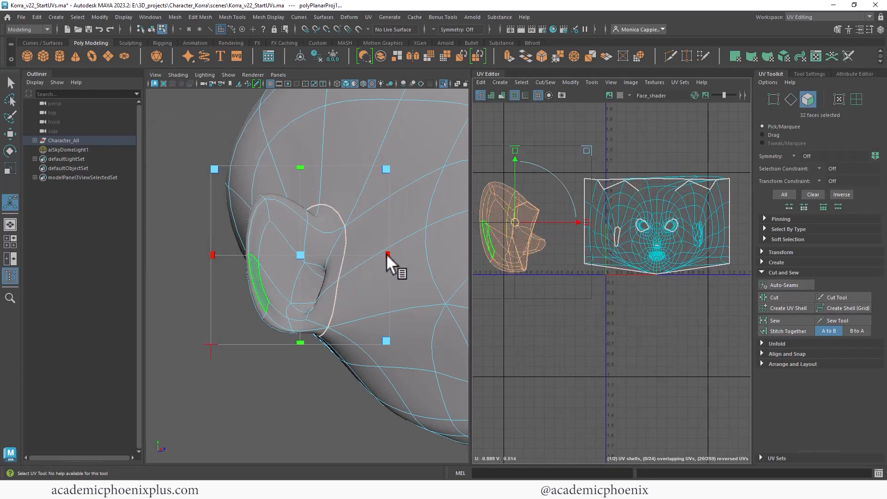
scroll(536, 208, "up", 2)
middle_click_drag(515, 217, 623, 213, "alt")
left_click(589, 167)
scroll(583, 191, "up", 2)
scroll(622, 196, "up", 2)
right_click_drag(594, 202, 591, 175)
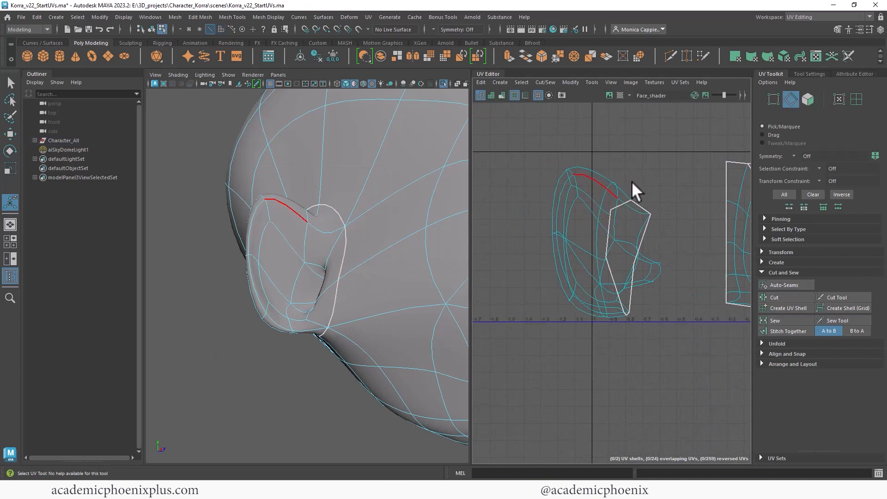
scroll(647, 192, "up", 2)
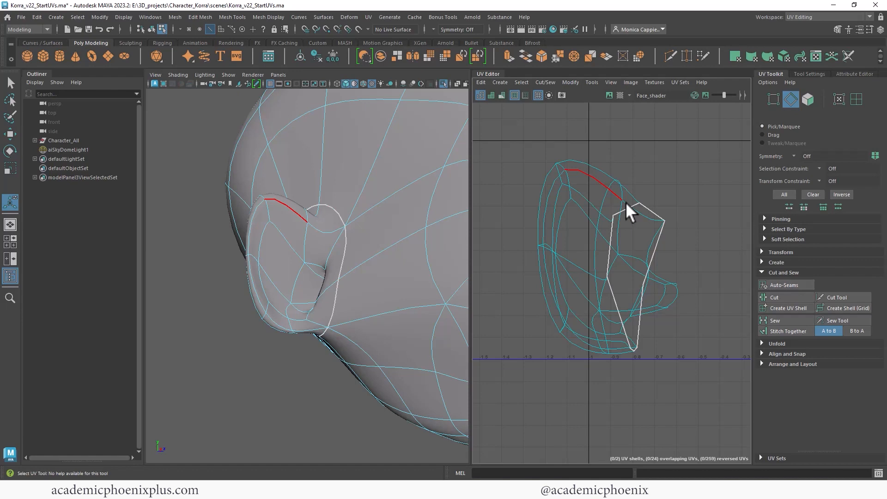
mouse_move(623, 204)
middle_mouse_down("alt")
mouse_move(627, 213)
mouse_move(614, 202)
middle_mouse_up("alt")
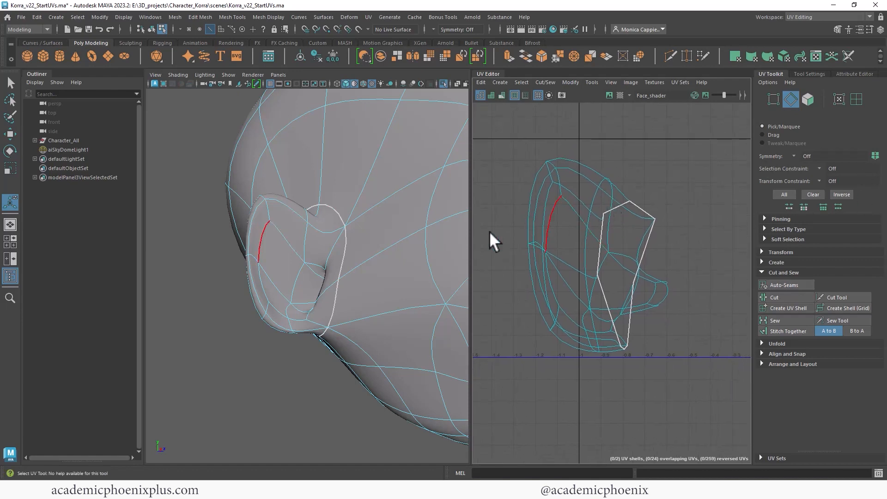
- Inspect the ear with the checker map, display the UV shells shaded by orientation, and turn the checker map off
left_click_drag(319, 238, 416, 229, "alt")
left_click_drag(351, 259, 368, 240, "alt")
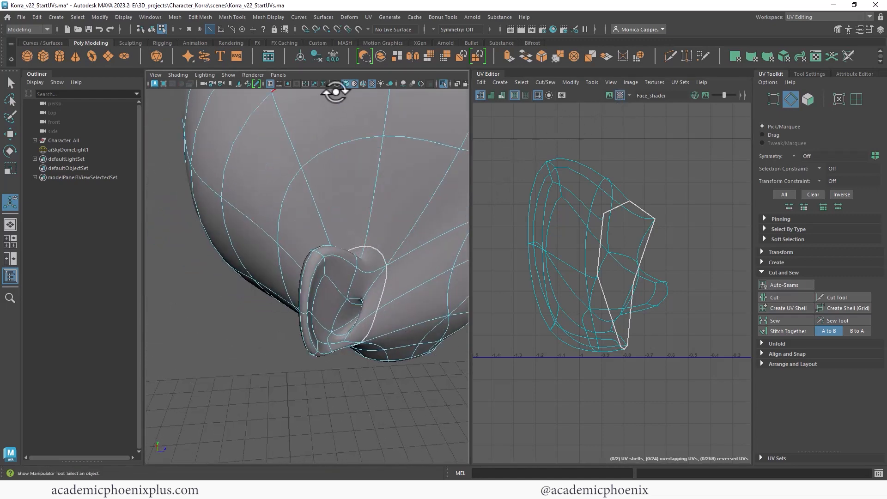
left_click(355, 83)
left_click_drag(379, 161, 328, 273, "alt")
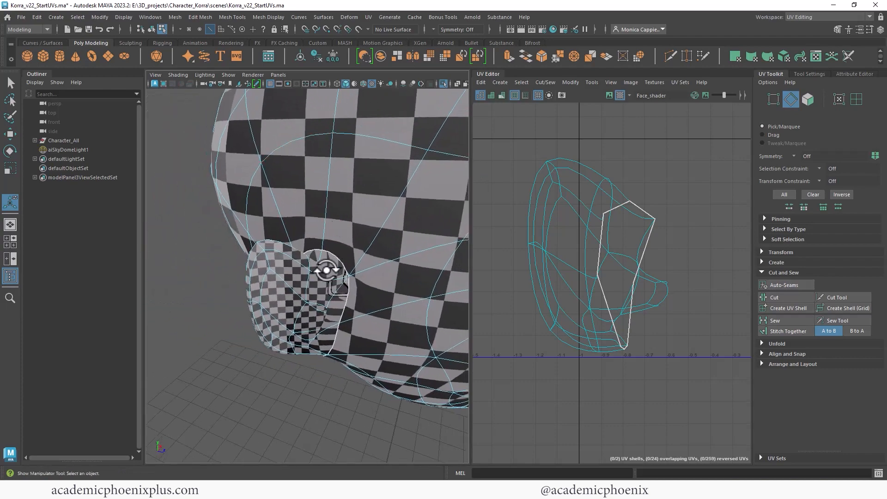
left_click(492, 95)
mouse_move(396, 188)
left_mouse_down("alt")
mouse_move(505, 199)
mouse_move(530, 226)
left_mouse_up("alt")
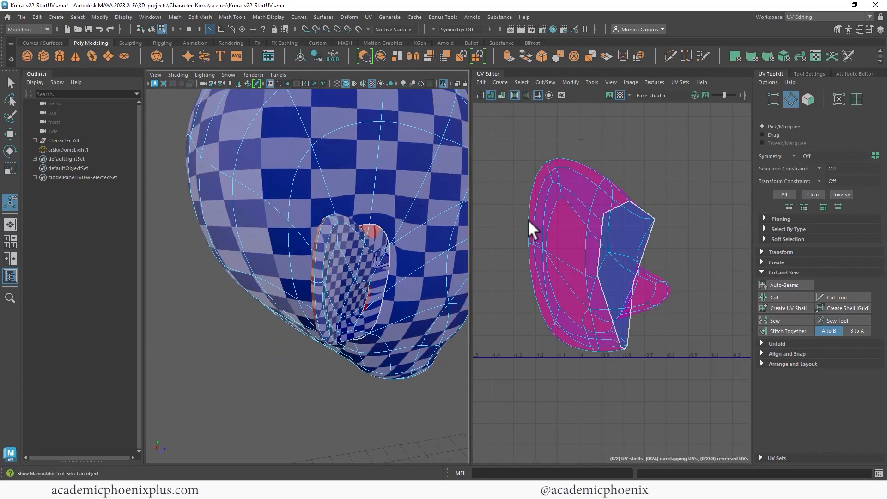
left_click(620, 97)
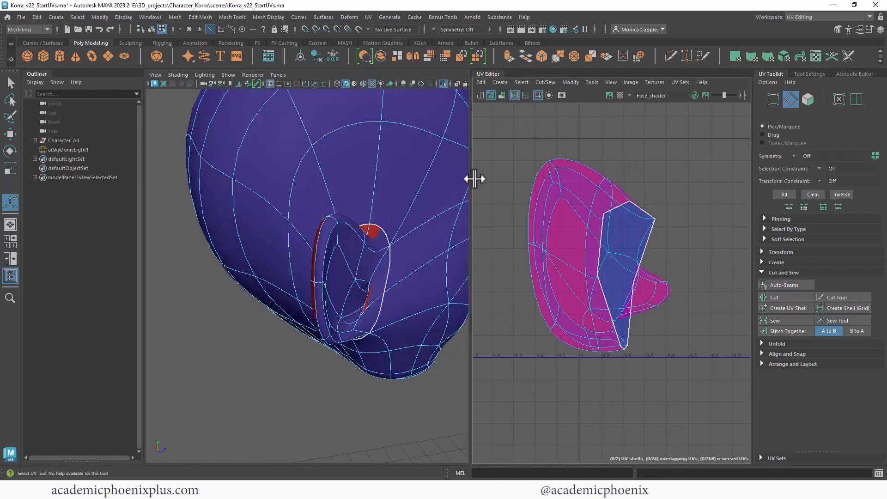
- Select the edge loop along the ear's outer rim, deselecting the loop's edges that belong to the head shell
right_click_drag(408, 228, 322, 237, "alt")
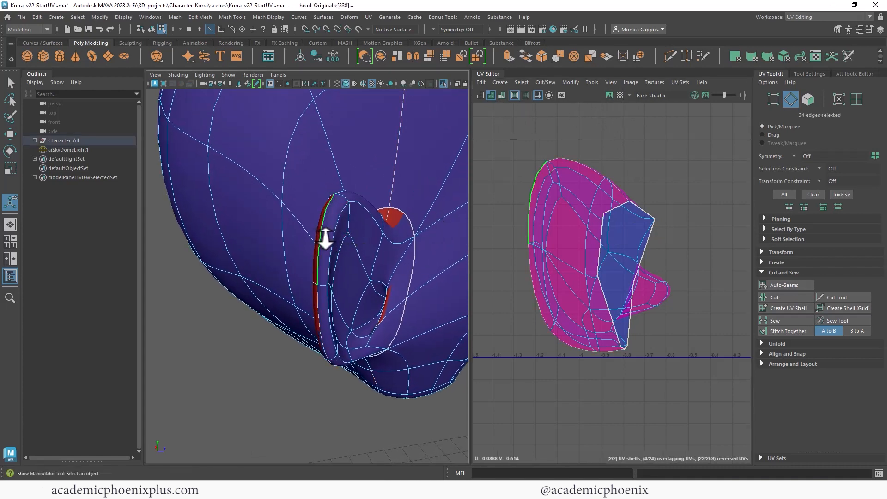
left_click_drag(323, 238, 355, 216, "alt")
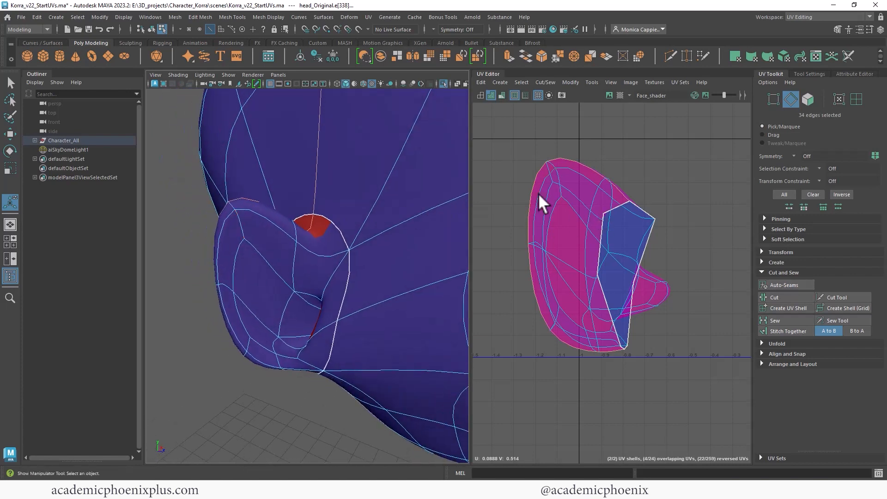
right_click_drag(383, 179, 222, 173, "alt")
middle_click_drag(738, 187, 648, 251, "alt")
right_click_drag(648, 251, 608, 245, "alt")
middle_click_drag(607, 244, 468, 217, "alt")
left_click_drag(508, 186, 694, 331, "ctrl")
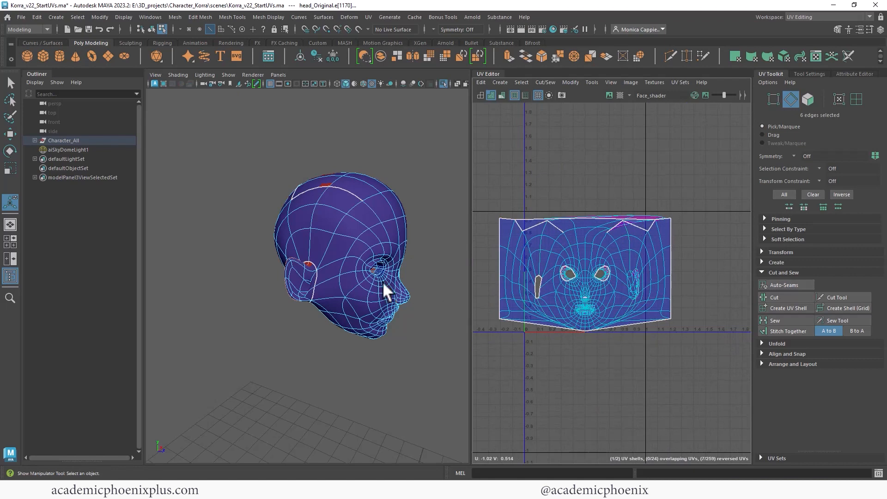
- Cut the ear's UVs along the selected rim edges to separate its back from its front
right_click_drag(382, 281, 464, 252, "alt")
middle_click_drag(612, 262, 645, 237, "alt")
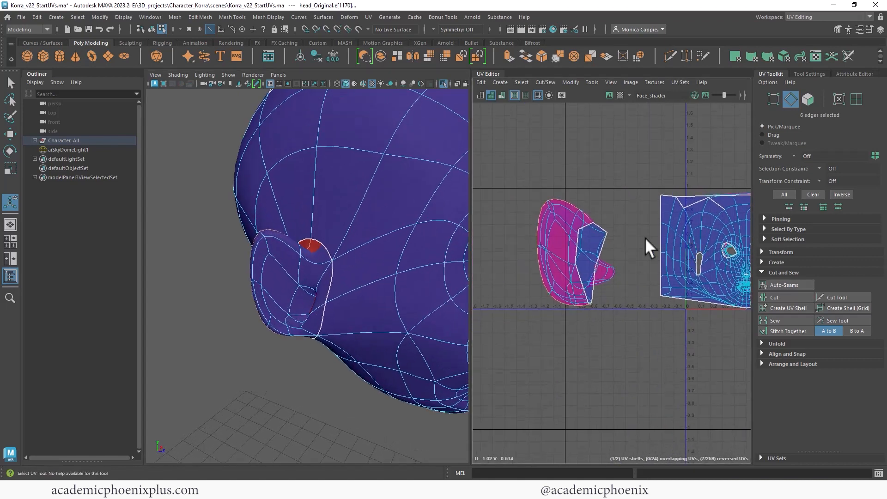
right_click_drag(547, 251, 615, 229, "alt")
right_click_drag(573, 195, 615, 229, "shift")
- Move the UV shell of the ear's back away from the front shell and flip it horizontally
scroll(603, 242, "down", 2)
scroll(631, 238, "down", 3)
key("w")
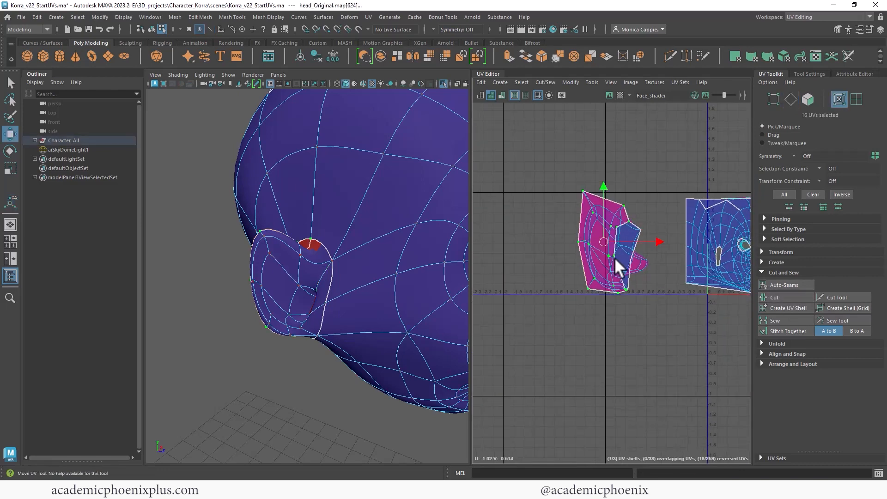
left_click_drag(602, 241, 554, 240)
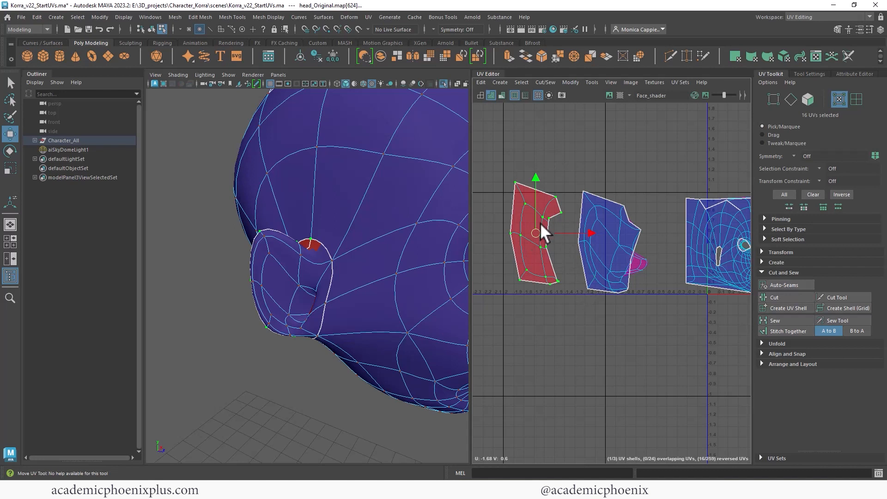
right_click_drag(539, 228, 536, 282, "shift")
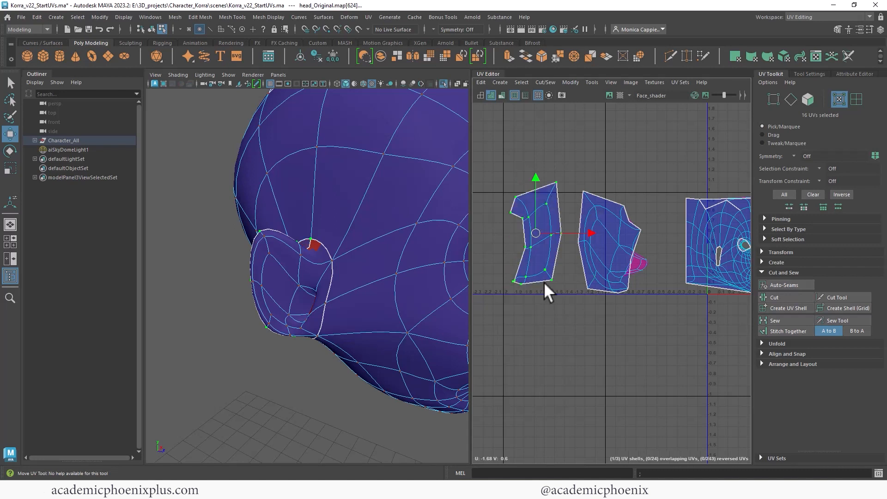
- Select the facing outer-rim edges of the ear's front and back UV shells and stitch the two shells together
left_click(762, 252)
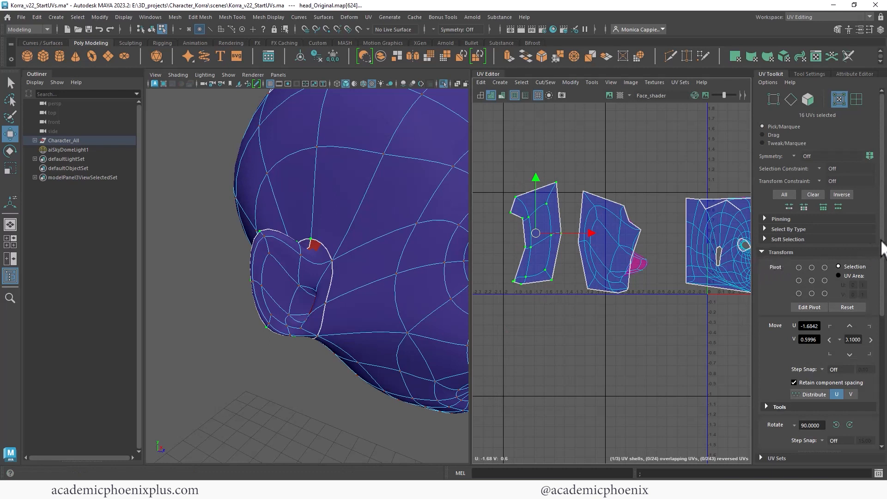
left_click_drag(881, 250, 882, 337)
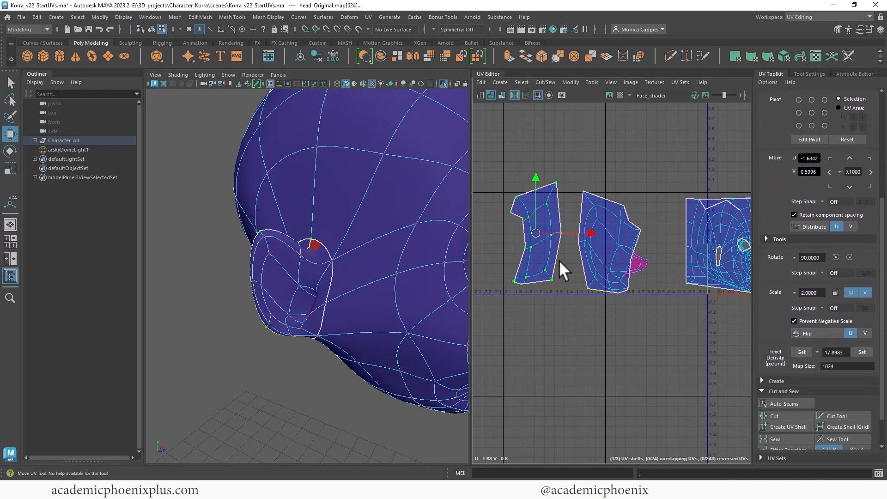
key("F10")
left_click(584, 254)
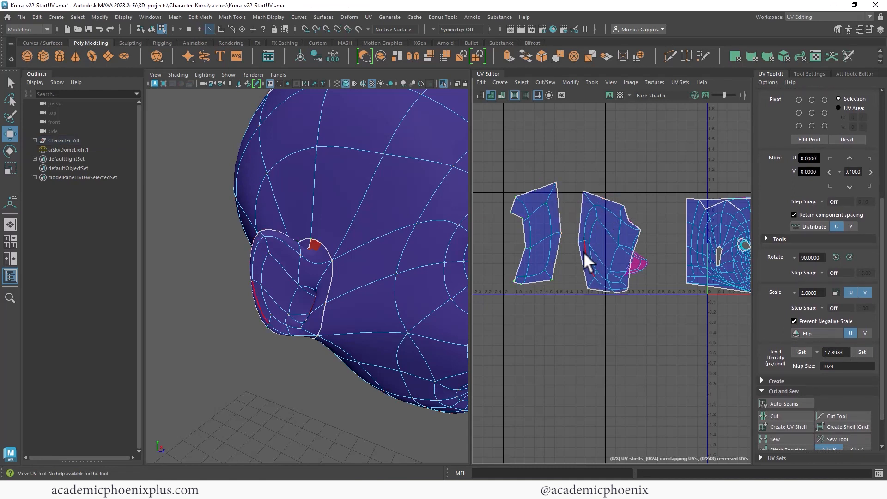
left_click(584, 253)
key("w")
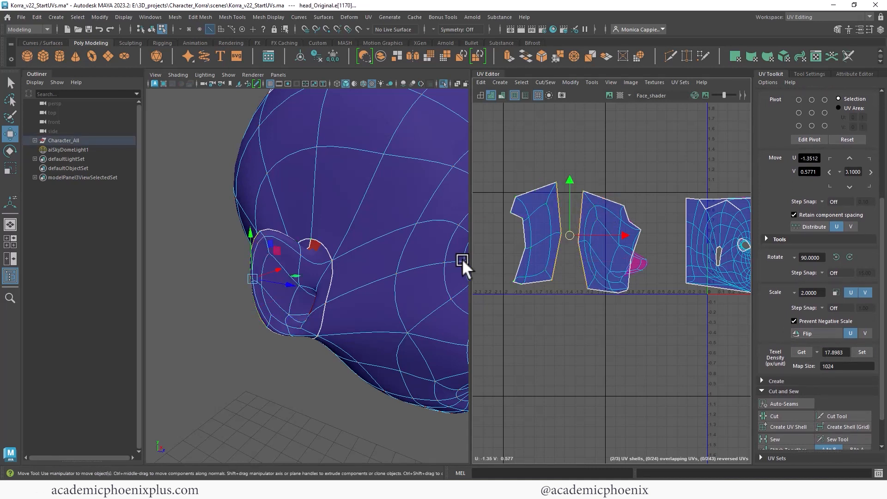
right_click(580, 234, "shift")
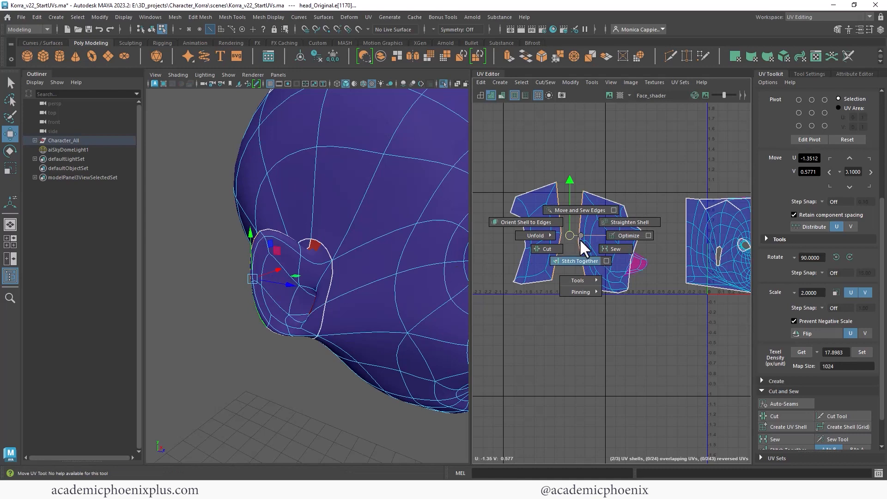
left_click(580, 261)
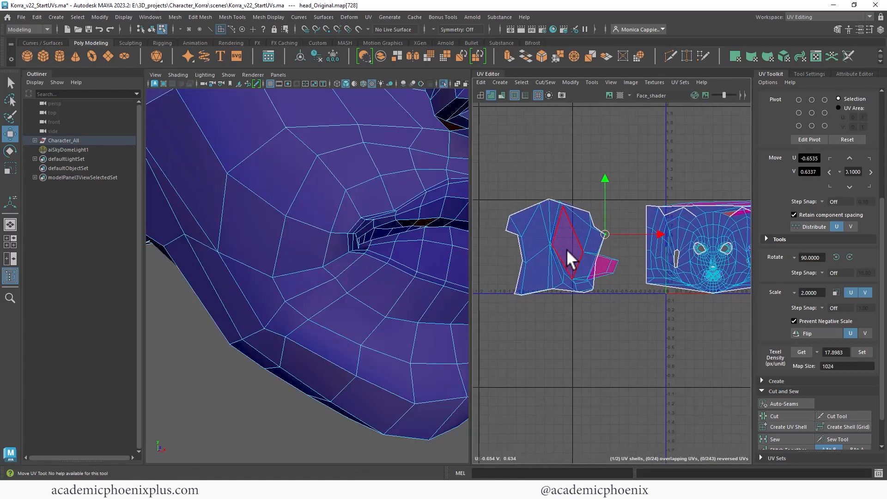
- Unfold the stitched ear shell, accepting the fix for the mesh's non-manifold geometry
right_click_drag(563, 239, 560, 264)
double_click(566, 257)
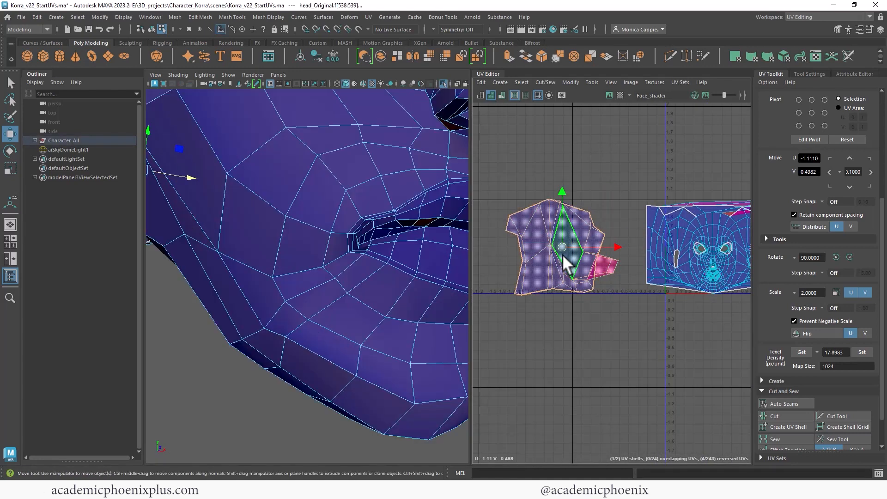
right_click(564, 255, "shift")
mouse_move(511, 256)
left_click(458, 259)
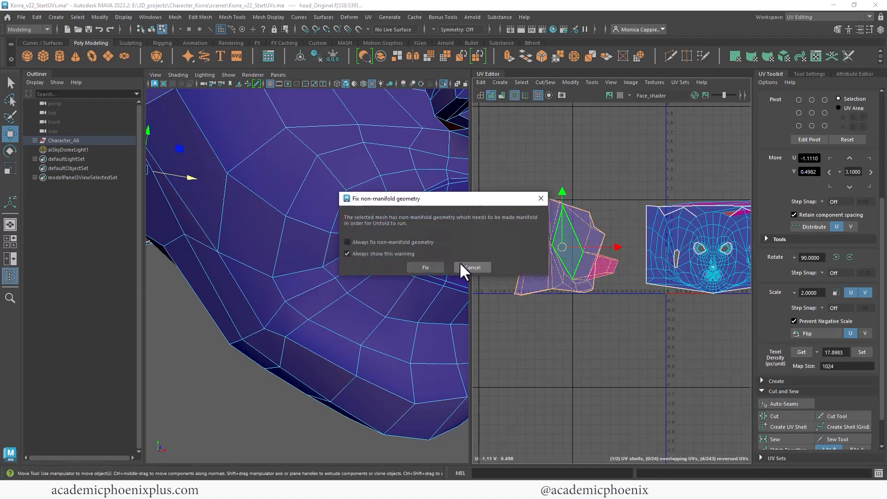
left_click(459, 261)
middle_click_drag(562, 251, 593, 287, "alt")
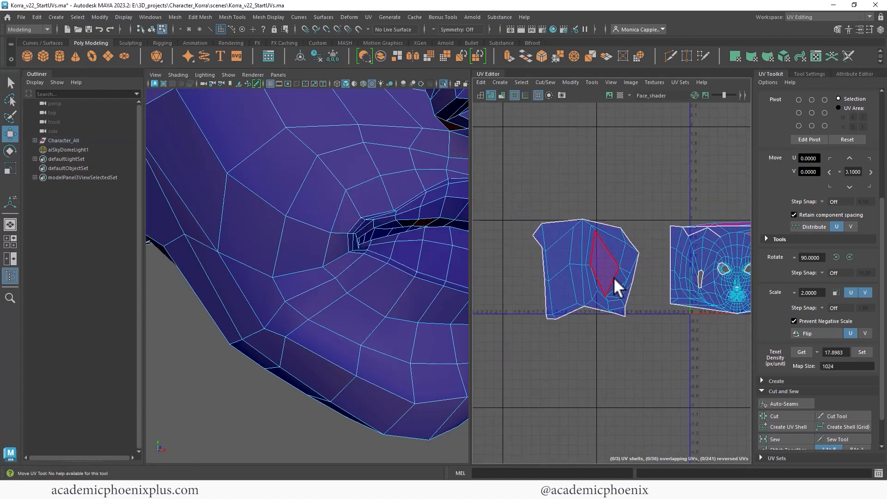
- Inspect the checker map on both ears, comparing the unfolded ear with the opposite one, and turn the checker map off
left_click(620, 95)
right_click_drag(393, 204, 321, 209, "alt")
left_click_drag(322, 209, 368, 275, "alt")
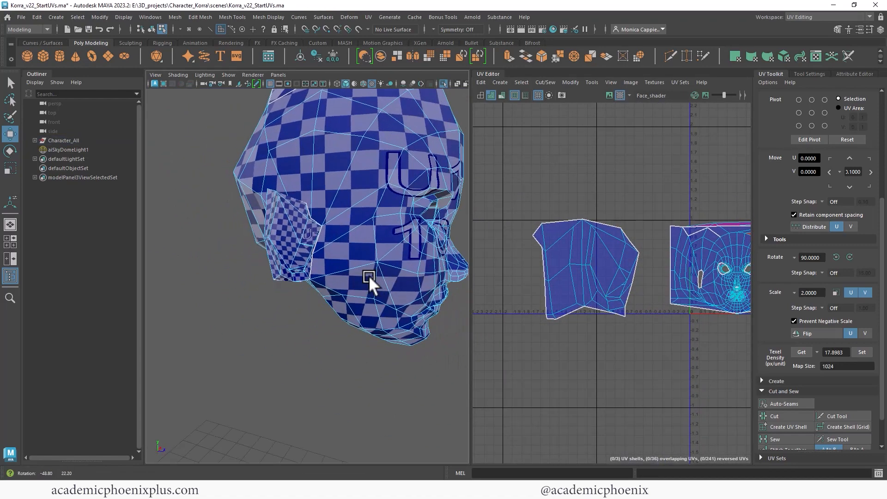
right_click_drag(368, 275, 366, 256, "alt")
left_click_drag(366, 256, 390, 241, "alt")
scroll(387, 238, "up", 5)
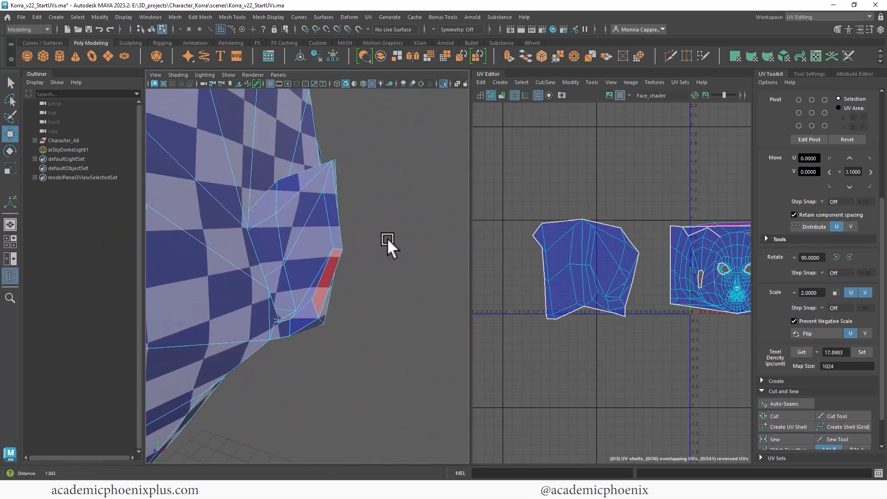
left_click(609, 96)
- Show the head with the default material and select the main faces of the opposite ear
scroll(384, 186, "up", 3)
left_click(376, 178)
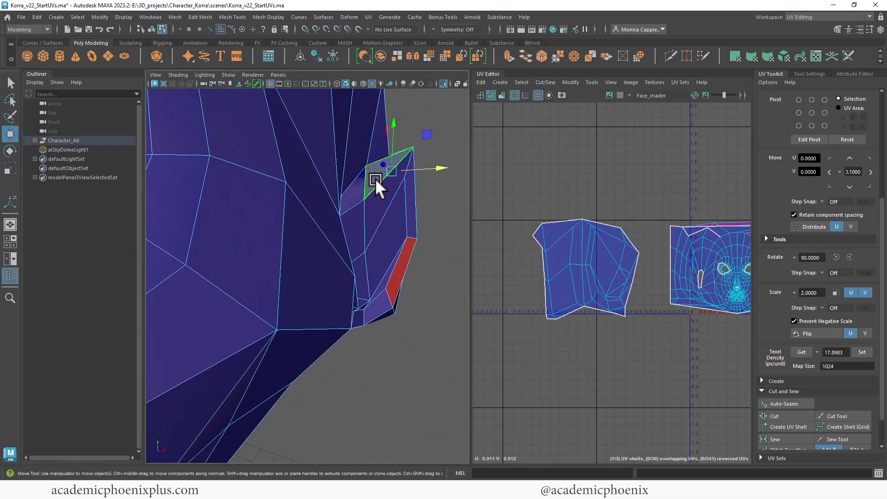
left_click(355, 83)
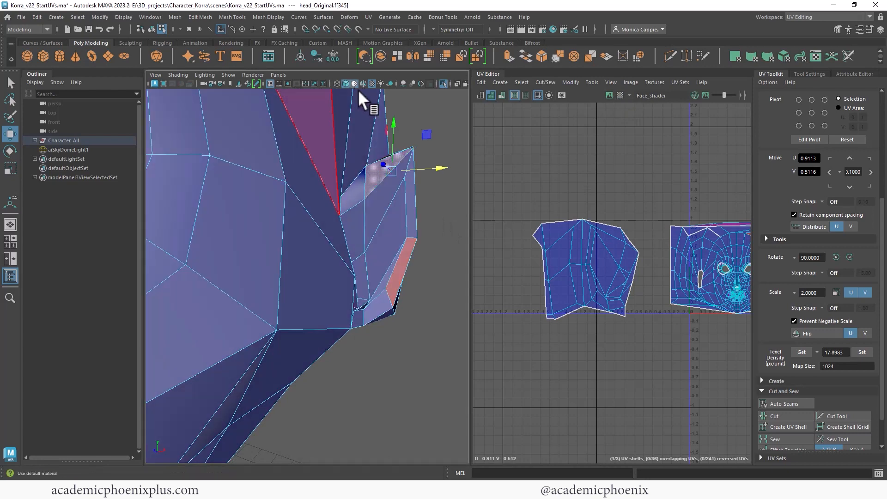
double_click(381, 198)
left_click_drag(438, 303, 432, 116, "alt")
left_click_drag(411, 194, 413, 203, "alt")
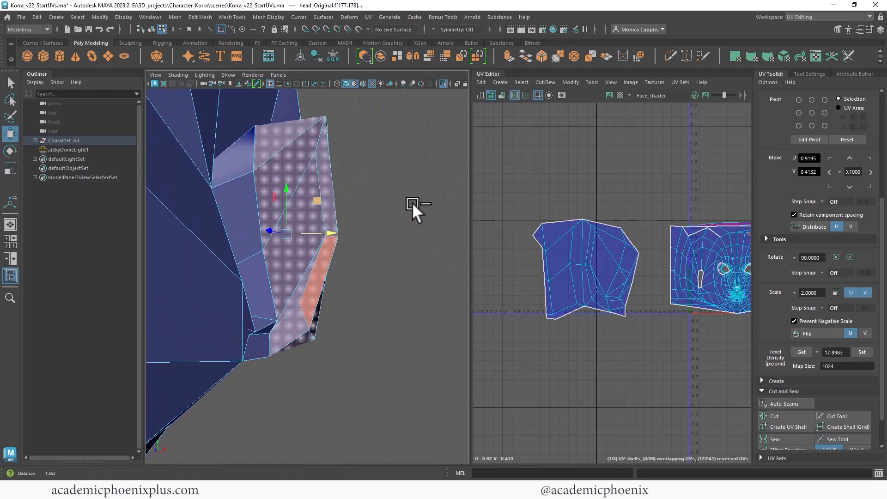
- Extend the selection to all remaining faces of the ear, undoing the whole-head selection, and turn off the UV shell shading
left_click(243, 232, "shift")
double_click(261, 262, "shift")
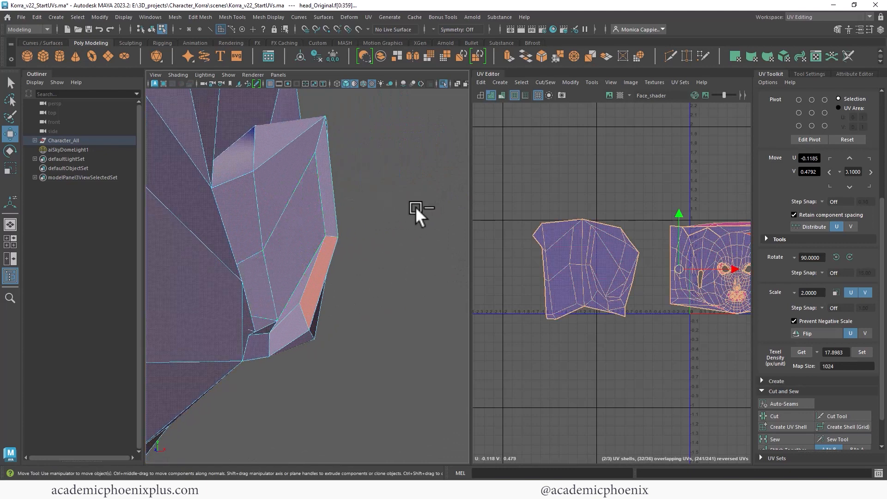
key("ctrl+z")
mouse_move(281, 235)
left_mouse_down("alt")
mouse_move(262, 251)
mouse_move(309, 256)
left_mouse_up("alt")
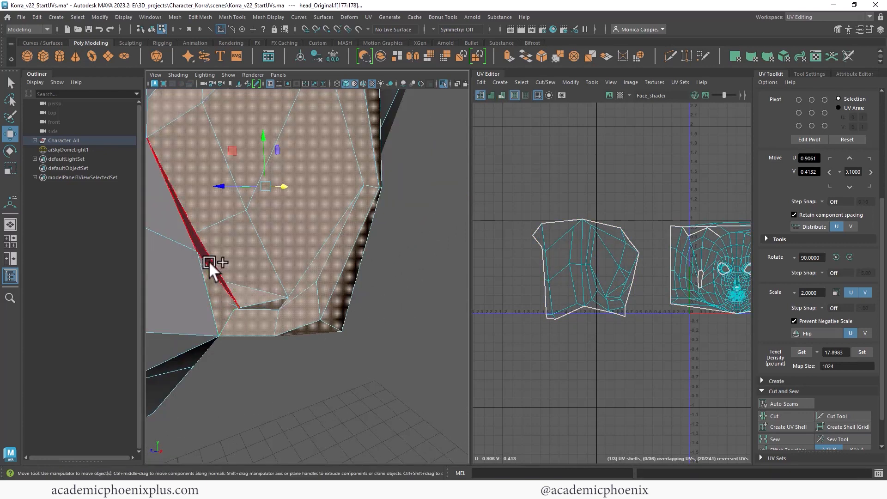
left_click_drag(209, 262, 246, 279, "alt")
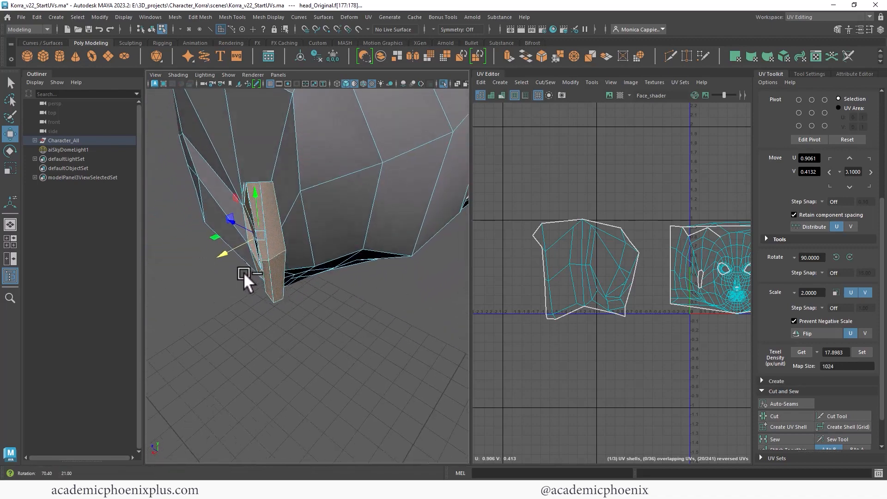
right_click_drag(245, 279, 287, 265, "alt")
left_click_drag(287, 265, 352, 229, "alt")
key("f")
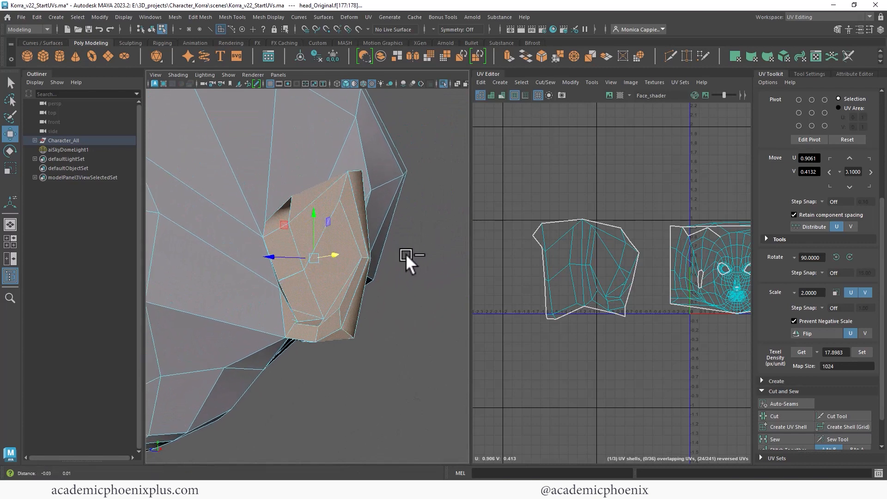
- Apply a planar UV projection to the selected ear faces and move the resulting shell clear to the right of the head shell
left_click(363, 17)
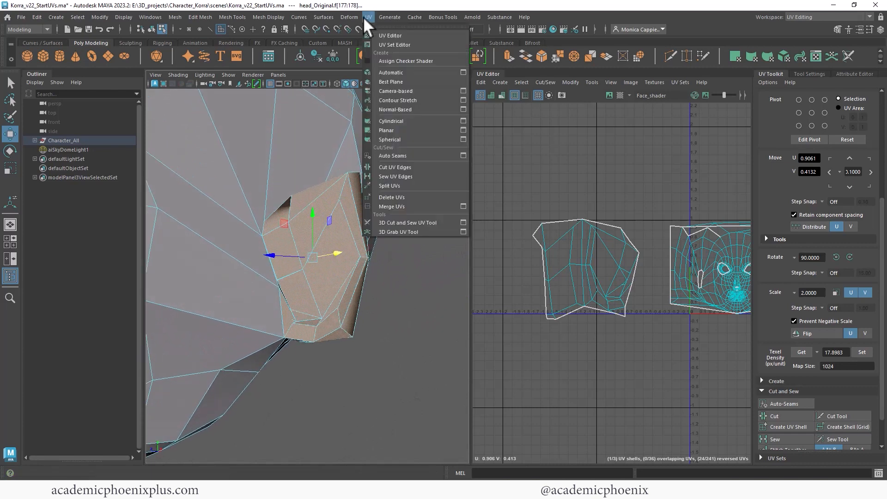
left_click(410, 131)
middle_click_drag(646, 245, 452, 233, "alt")
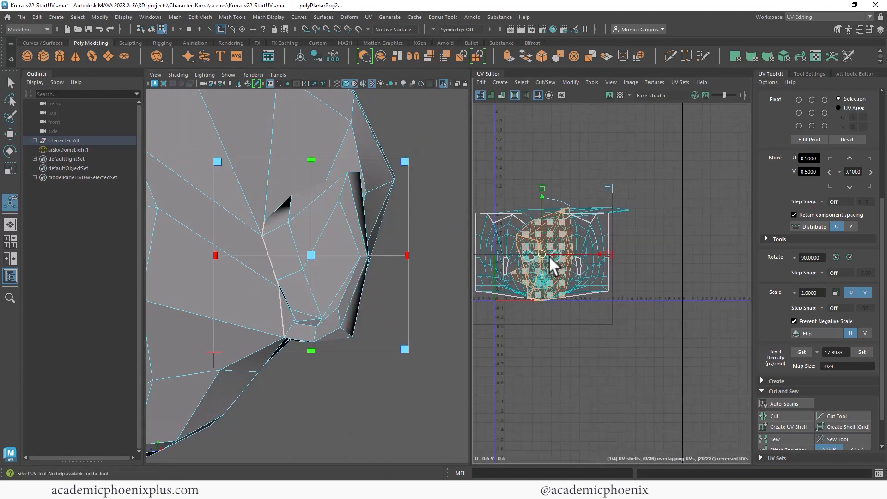
left_click_drag(549, 256, 689, 223)
- Select the edge loop along this ear's outer rim, deselecting the loop's edges on the head and the other ear's shells
right_click(689, 223)
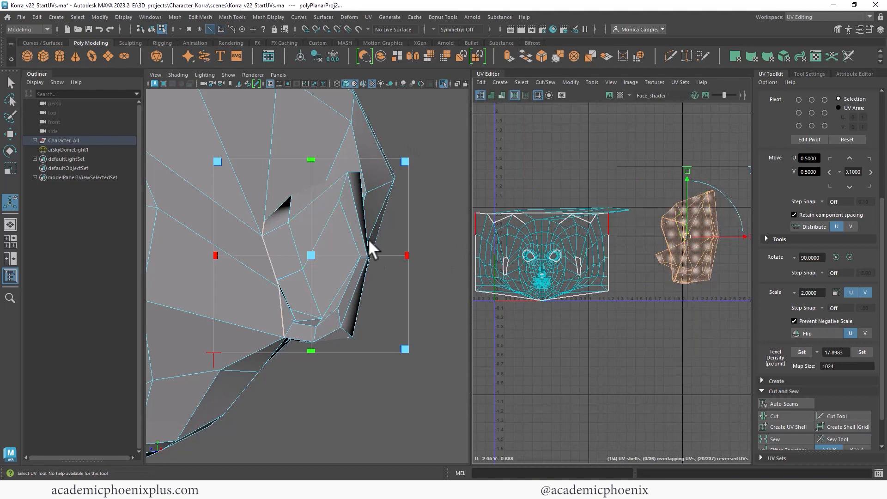
left_click_drag(368, 247, 297, 281, "alt")
left_click(303, 284)
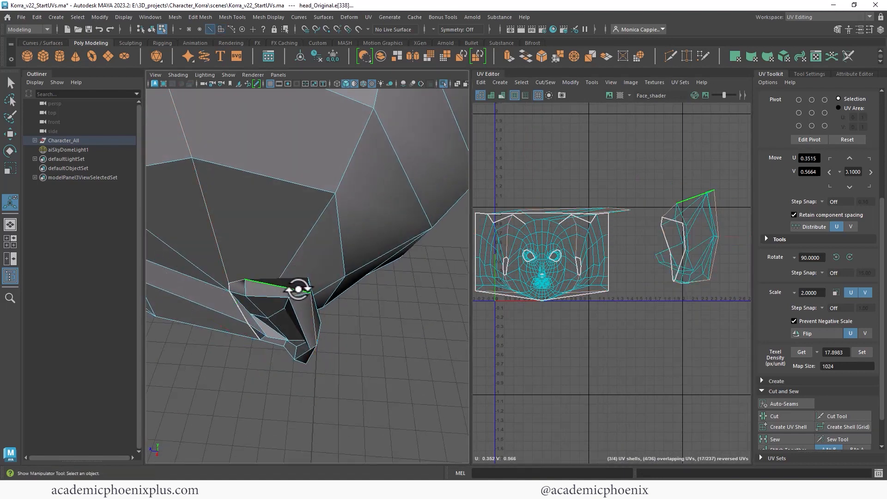
scroll(545, 226, "down", 3)
middle_click_drag(522, 203, 634, 203, "alt")
left_click_drag(479, 181, 713, 293, "ctrl")
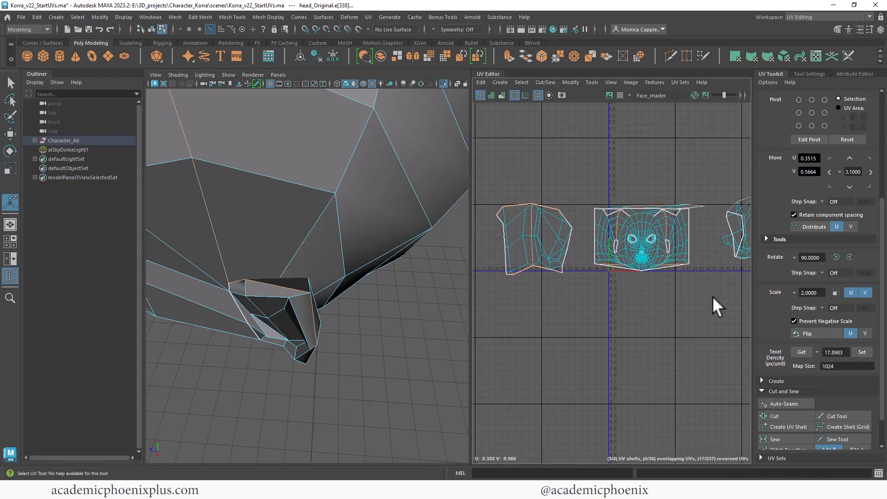
middle_click_drag(689, 281, 576, 301, "alt")
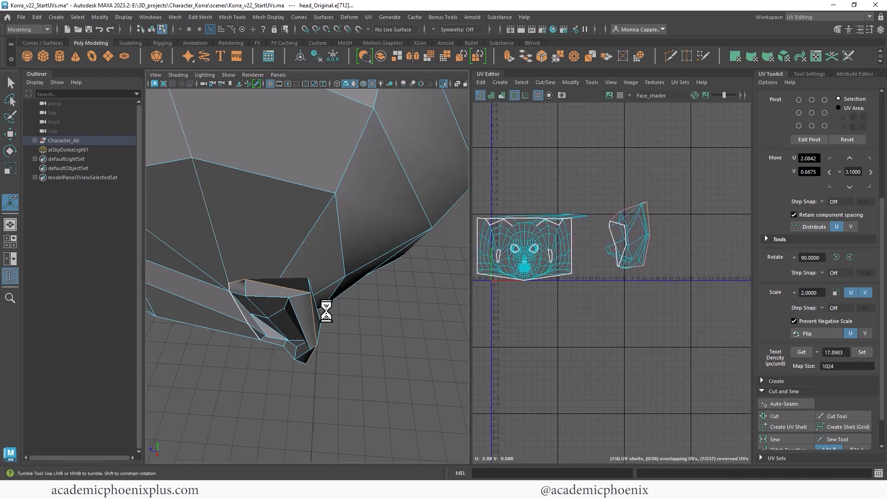
left_click_drag(327, 307, 267, 278, "alt")
scroll(614, 215, "up", 2)
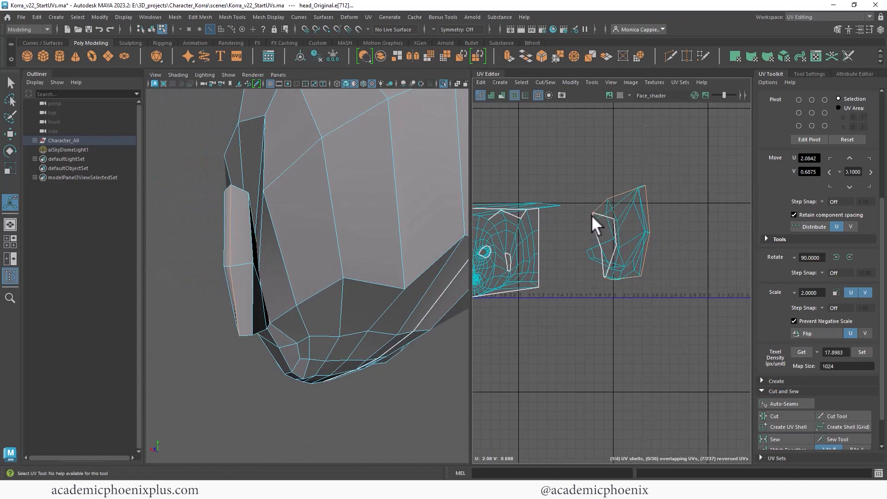
- Cut the ear's UVs along the selected rim edges and move the shell of the ear's back away from the front shell
scroll(596, 215, "up", 2)
left_click(640, 212)
right_click_drag(625, 211, 631, 236, "shift")
right_click(630, 210)
left_click(660, 231)
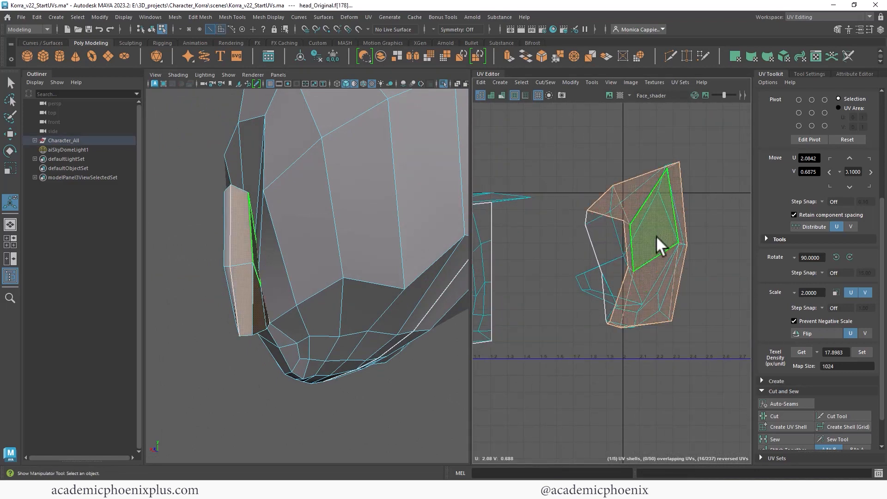
key("w")
left_click_drag(643, 244, 734, 234)
middle_click_drag(734, 234, 577, 212, "alt")
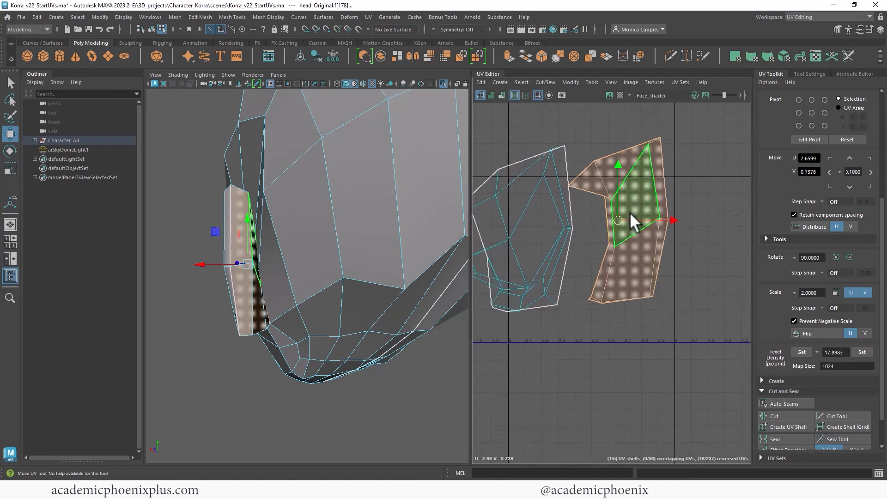
- Flip the back-of-ear shell horizontally and display the UV shells shaded by orientation
right_click_drag(637, 212, 628, 266, "shift")
left_click(491, 95)
middle_click_drag(597, 180, 638, 175, "alt")
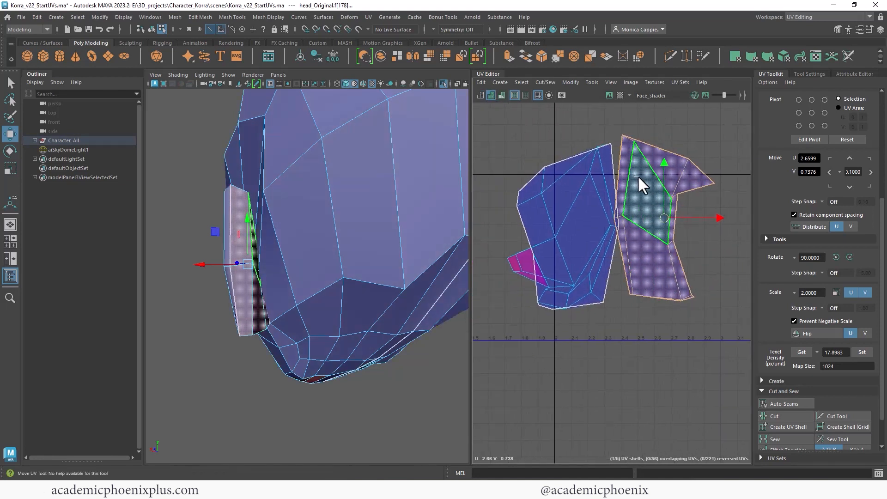
- Select the adjoining rim edges between this ear's front and flipped back shells and stitch them together
right_click_drag(630, 150, 629, 147)
left_click(618, 243)
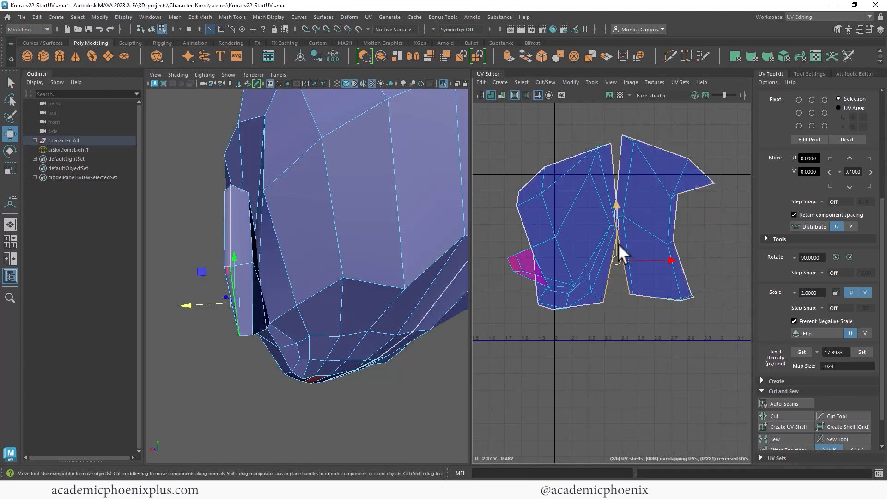
left_click(617, 180)
right_click_drag(617, 184, 617, 213, "shift")
- Select the whole stitched shell of the second ear and unfold it
double_click(626, 200)
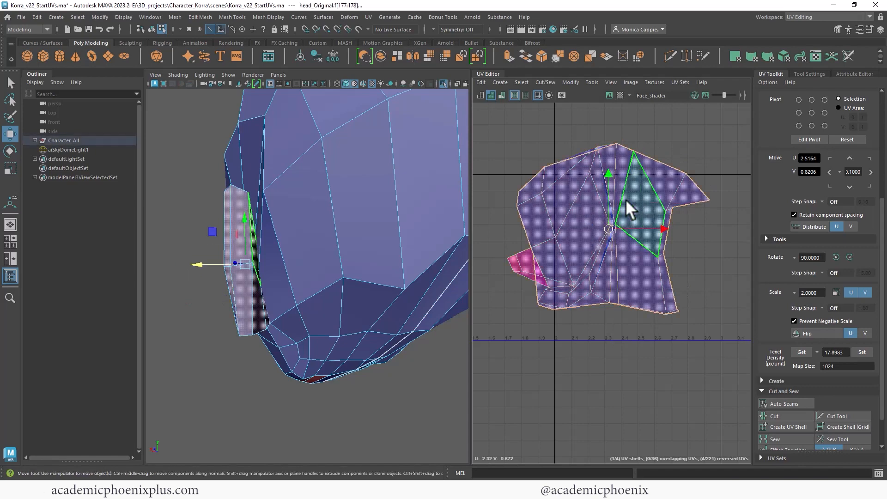
right_click(623, 210, "shift")
right_click_drag(564, 212, 509, 213, "shift")
scroll(622, 209, "down", 3)
middle_click_drag(507, 195, 658, 184, "alt")
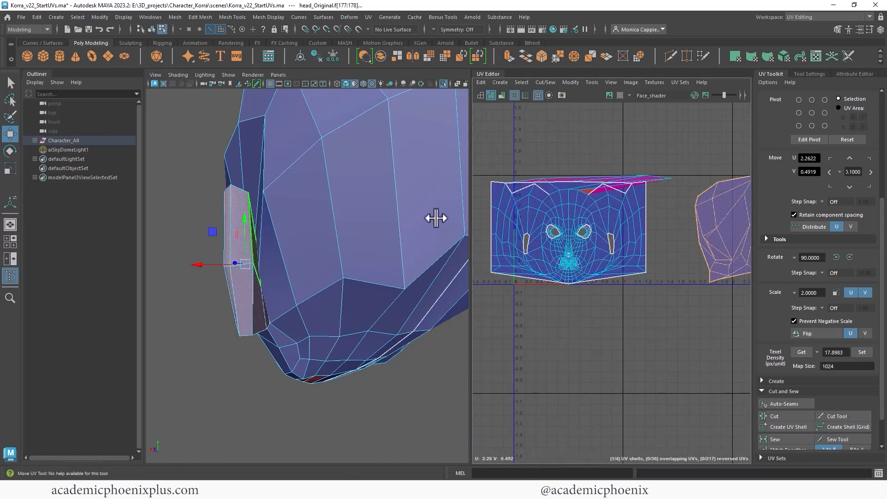
- Examine the orientation shading around the inner rim of the eye socket, selecting a face inside the eye opening
left_click_drag(273, 266, 392, 263, "alt")
right_click_drag(392, 263, 276, 236, "alt")
middle_click_drag(275, 236, 328, 221, "alt")
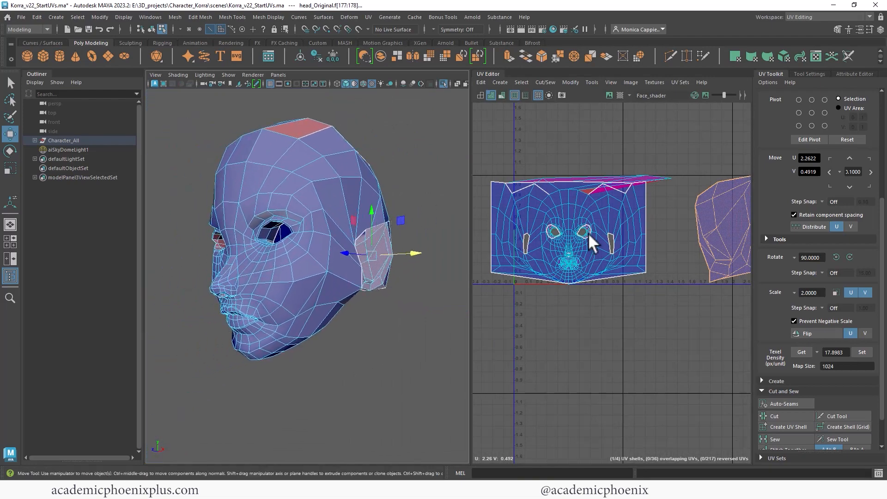
left_click_drag(301, 261, 379, 254, "alt")
right_click_drag(379, 254, 448, 248, "alt")
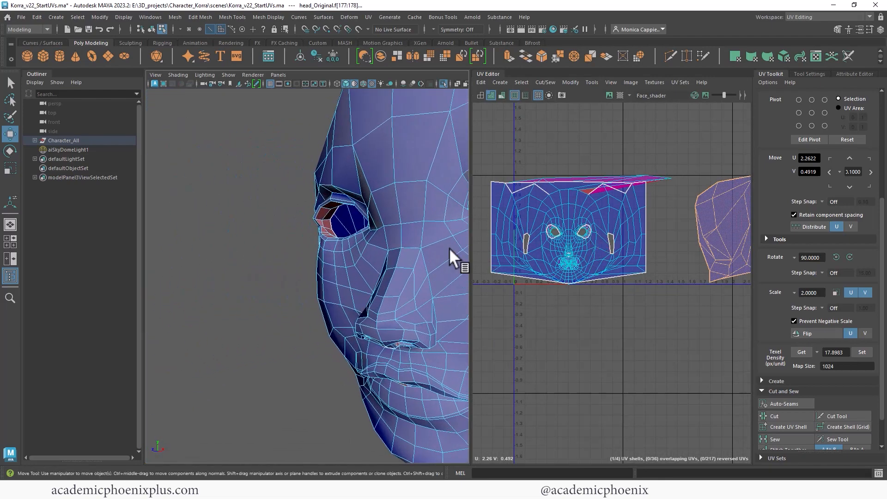
middle_click_drag(448, 247, 340, 262, "alt")
left_click_drag(341, 262, 328, 267, "alt")
right_click_drag(328, 267, 369, 266, "alt")
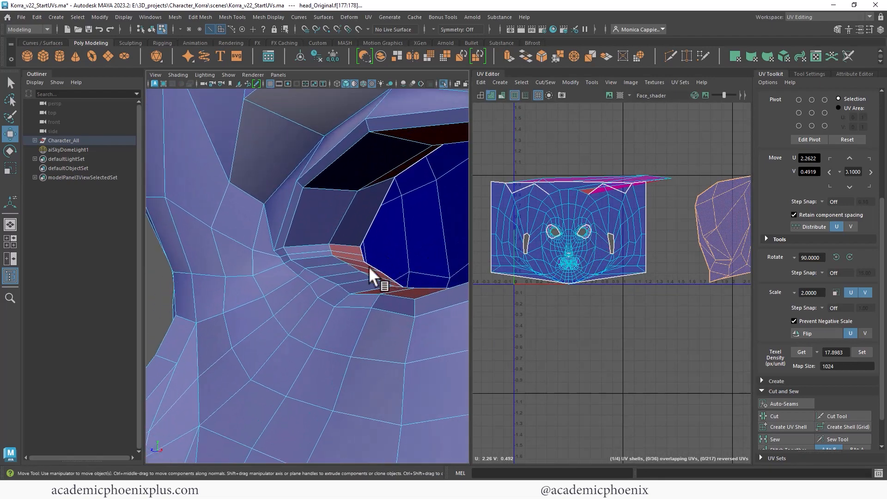
middle_click_drag(369, 266, 346, 287, "alt")
left_click(336, 248)
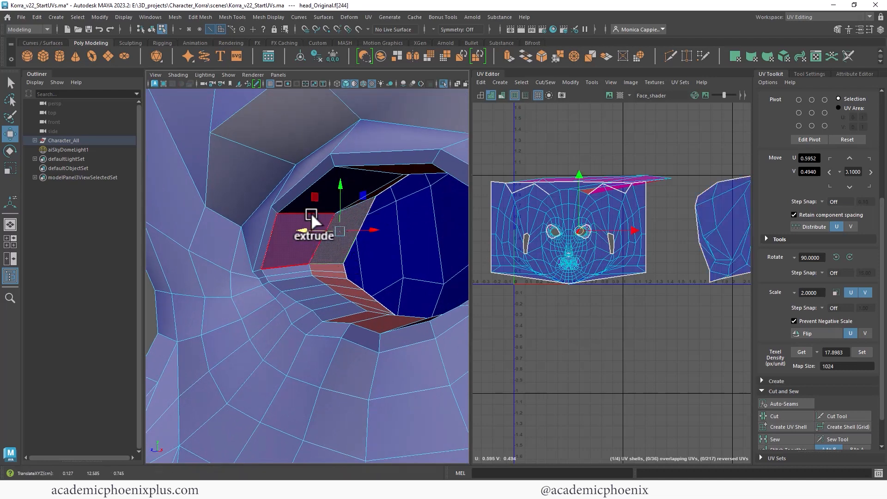
- Select the loops of inner faces around the first eye socket on the head mesh
left_click(327, 181, "shift")
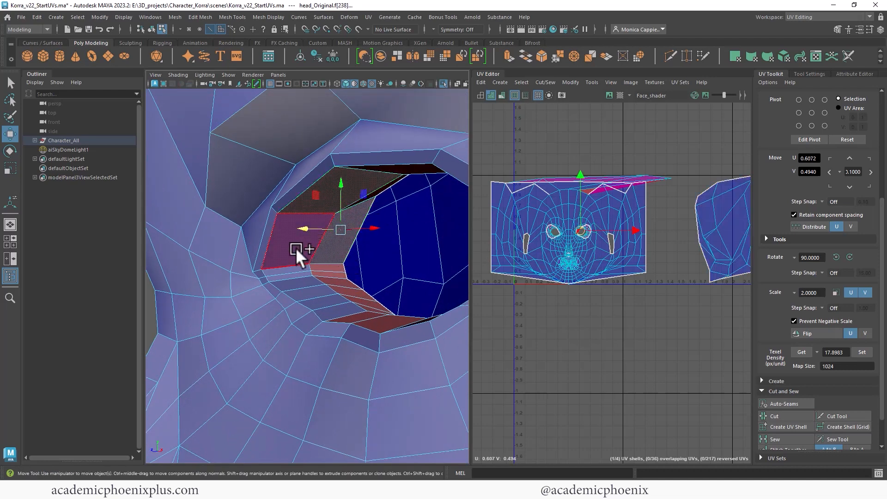
left_click(294, 262, "shift")
double_click(296, 266, "shift")
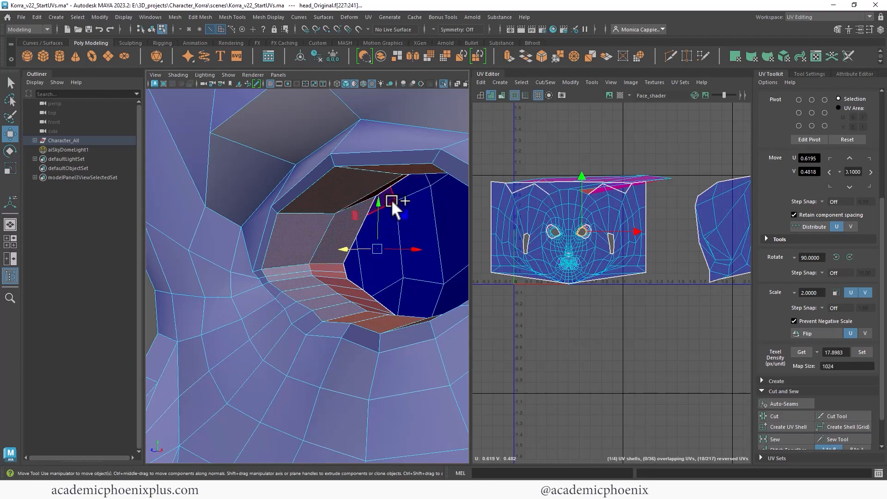
left_click_drag(391, 199, 352, 207, "alt")
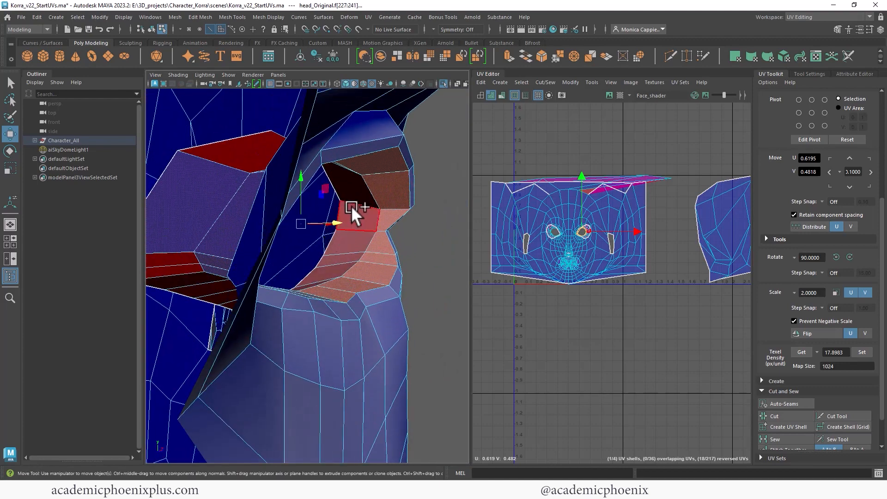
double_click(368, 211, "shift")
middle_click_drag(524, 235, 673, 207, "alt")
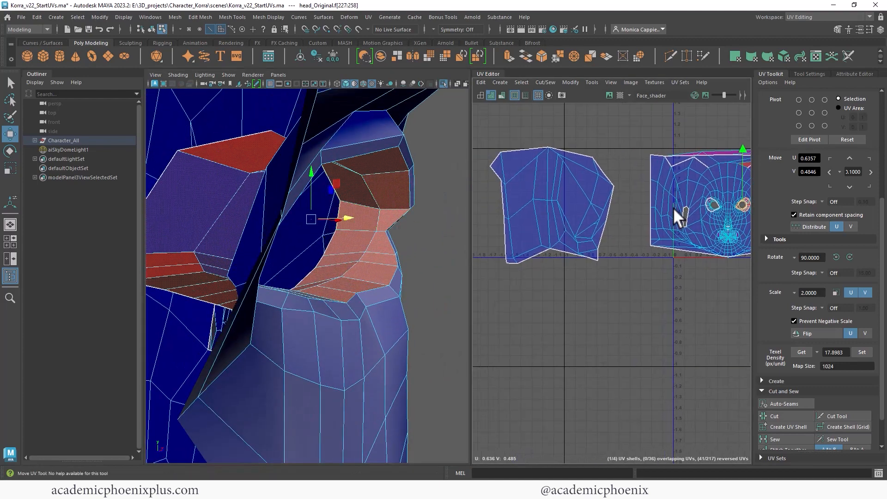
- Add the inner socket faces of the opposite eye to the selection
right_click_drag(234, 250, 368, 222, "alt")
left_click(368, 175, "shift")
left_click(345, 129, "shift")
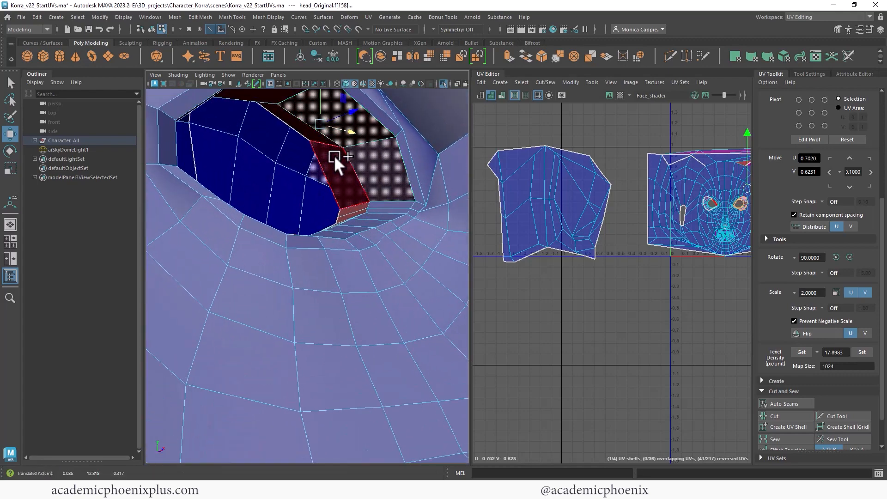
left_click(325, 152, "shift")
left_click(312, 134, "shift")
right_click_drag(355, 172, 293, 184, "alt")
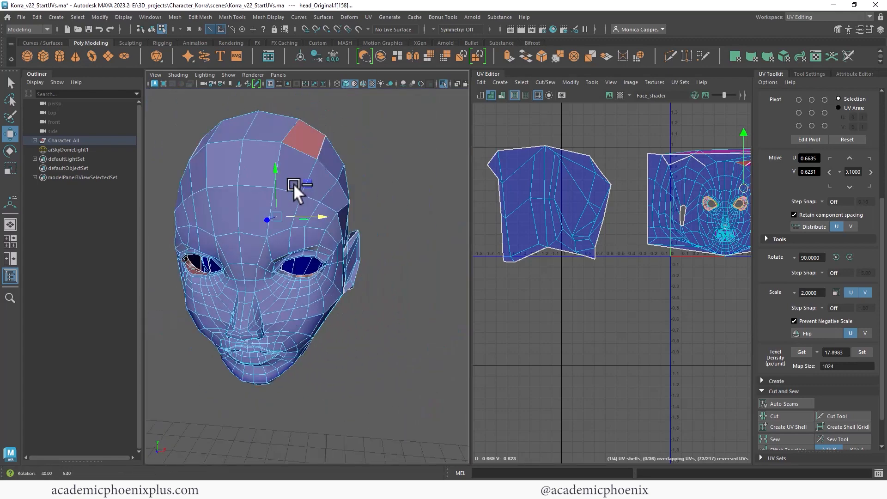
- Apply a planar UV projection to the selected inner faces of both eye sockets
left_click_drag(293, 184, 207, 185, "alt")
left_click_drag(412, 301, 403, 209, "ctrl")
right_click_drag(403, 209, 434, 236, "alt")
left_click_drag(372, 249, 403, 242, "alt")
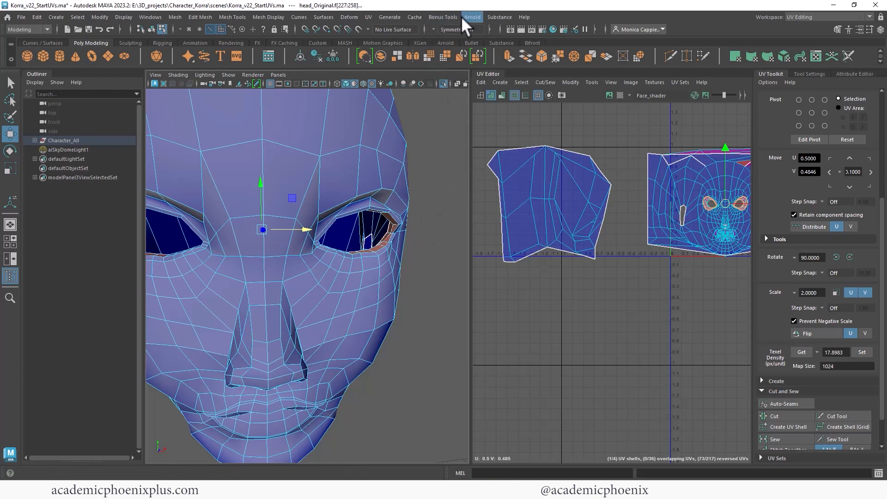
left_click(369, 17)
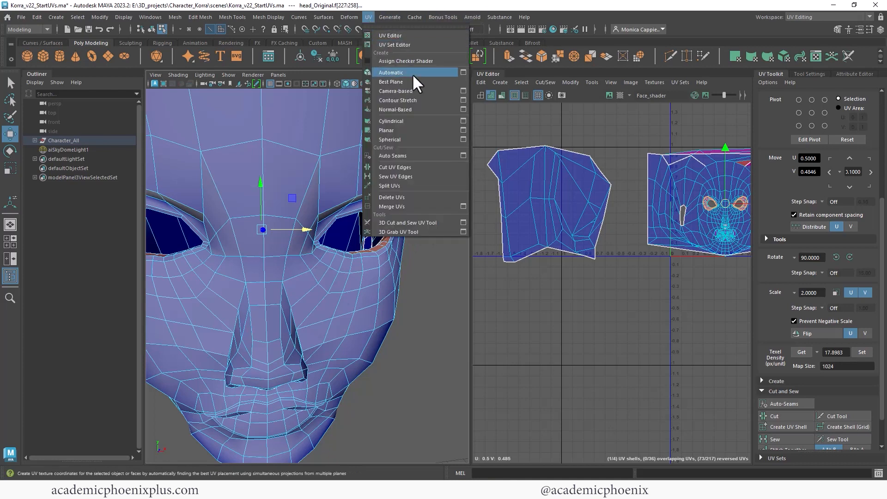
left_click(417, 124)
middle_click_drag(663, 209, 577, 213, "alt")
right_click_drag(577, 213, 521, 187, "alt")
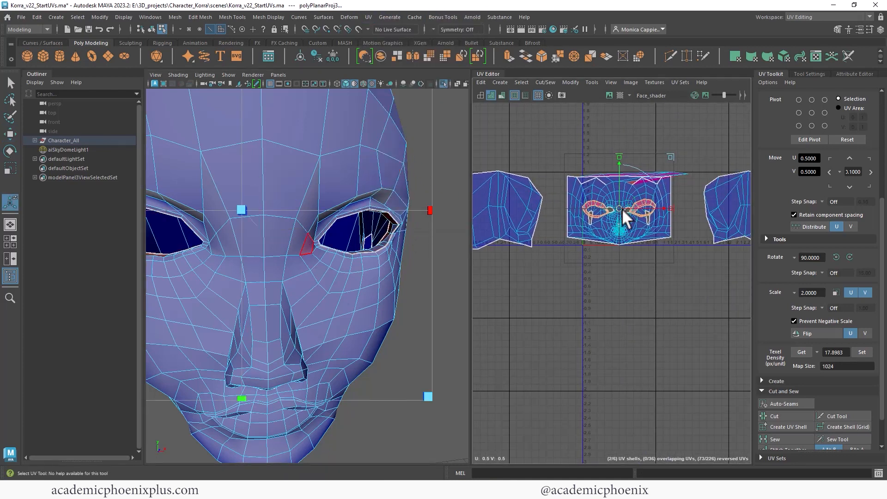
- Place the projected eye socket shells below the head shell, scaled down and flipped in U
left_click_drag(622, 209, 625, 285)
key("w")
key("r")
middle_click_drag(606, 296, 578, 305)
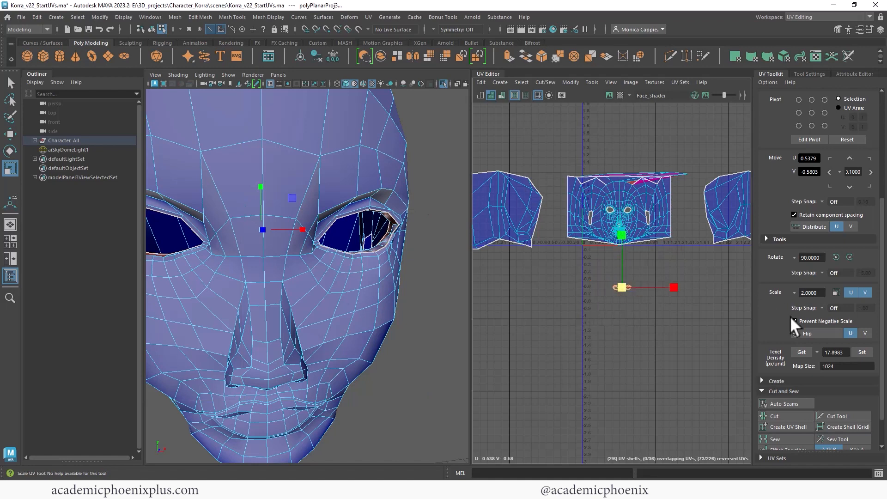
left_click(805, 331)
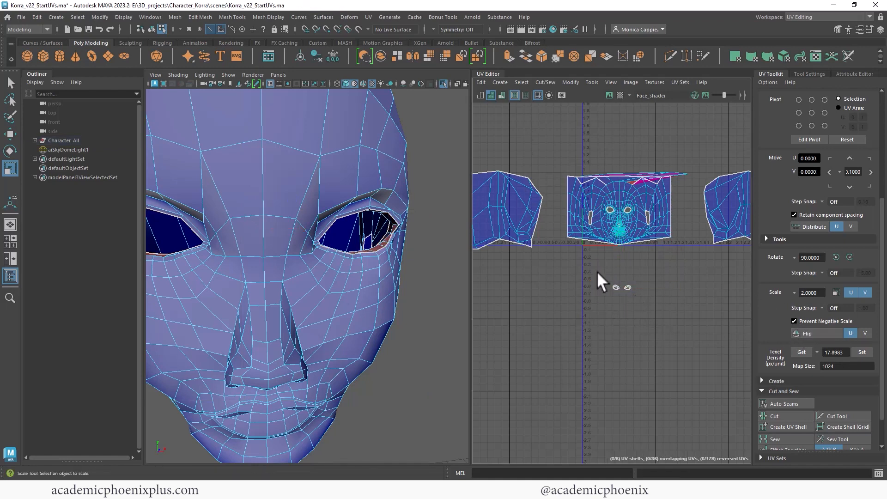
- Inspect the separated eye socket shells and reselect the full band of inner faces around one eye on the model
key("f")
left_click(654, 315)
left_click(661, 283)
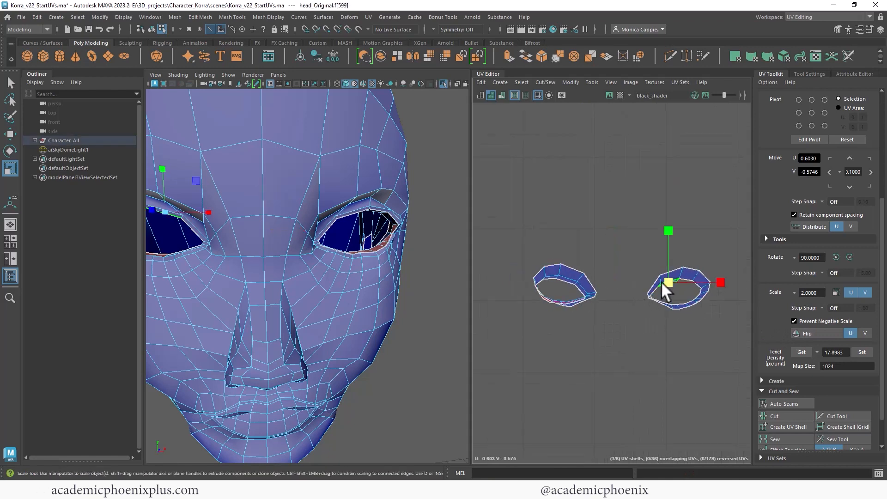
left_click(573, 283, "shift")
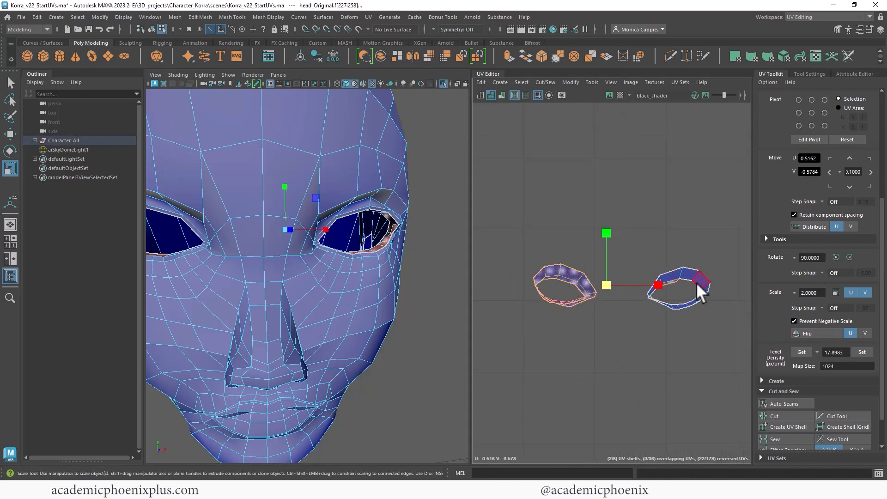
left_click_drag(347, 252, 381, 258, "alt")
middle_click_drag(382, 258, 395, 248, "alt")
left_click_drag(395, 248, 368, 255, "alt")
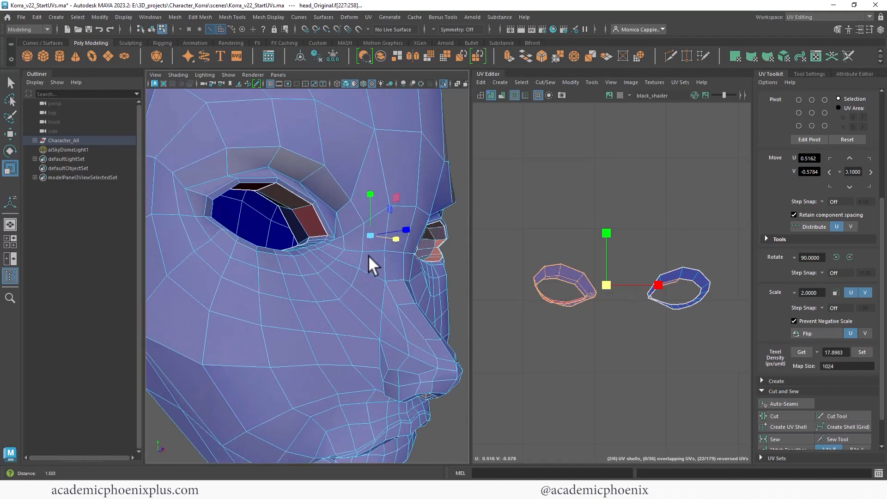
scroll(368, 255, "up", 3)
middle_click_drag(368, 255, 370, 263, "alt")
left_click(285, 209)
double_click(259, 183, "shift")
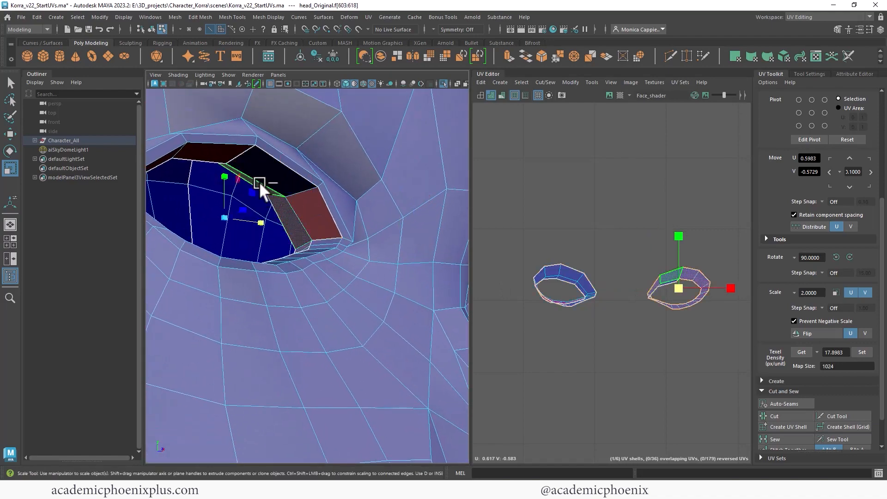
- Extend the selection to the complete band of inner faces around the other eye socket, including its corner faces
left_click_drag(316, 213, 235, 190, "alt")
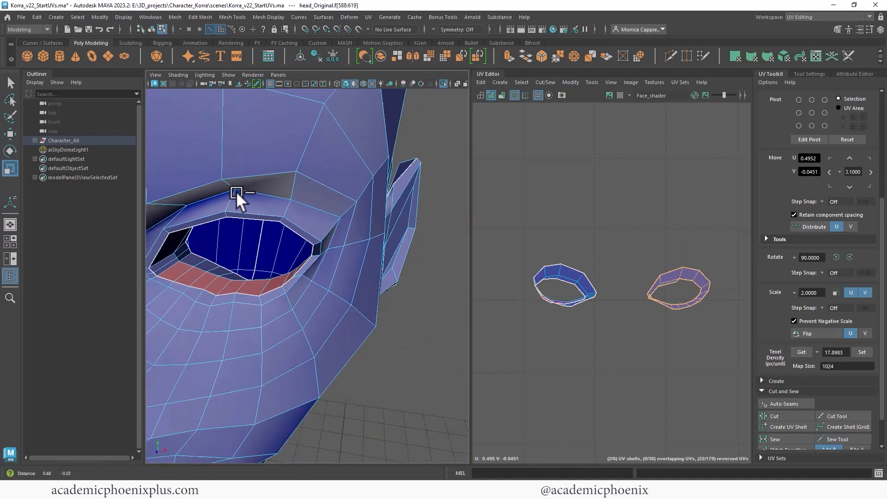
left_click_drag(318, 245, 336, 264, "alt")
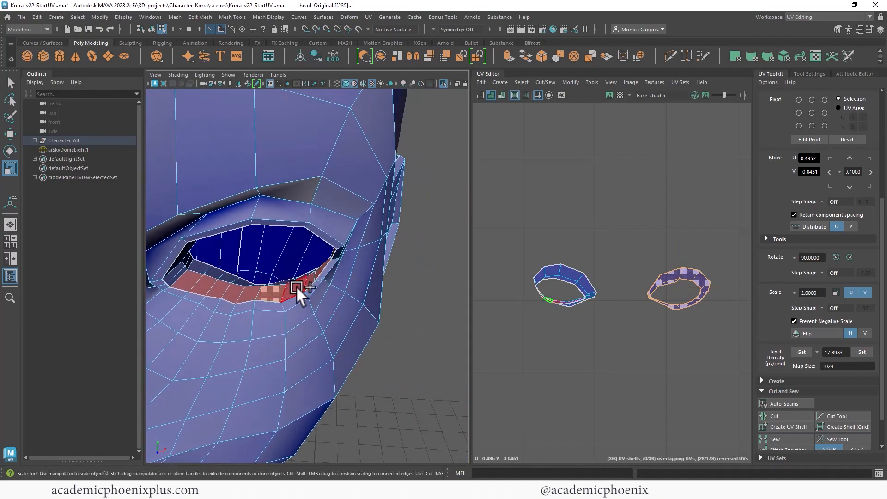
double_click(296, 287, "shift")
left_click_drag(296, 286, 392, 270, "alt")
double_click(405, 259, "shift")
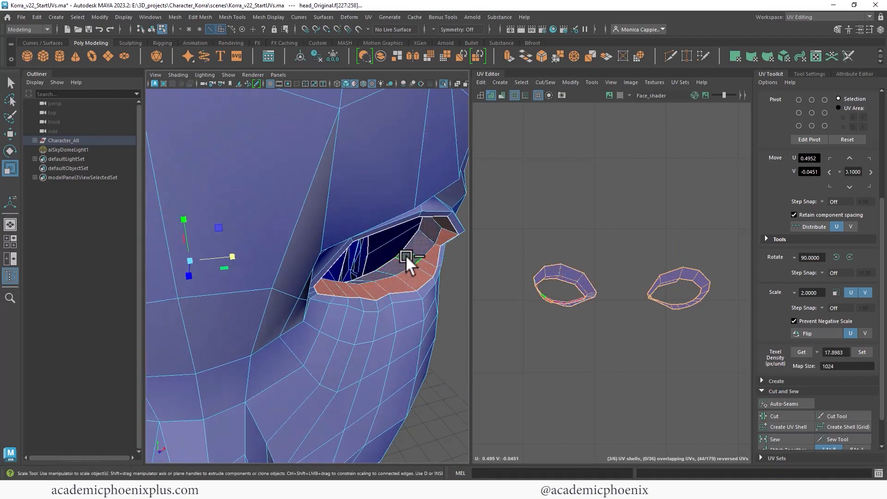
- Apply a planar UV projection to both complete eye socket bands and move the resulting shells below the head shell
scroll(558, 247, "down", 2)
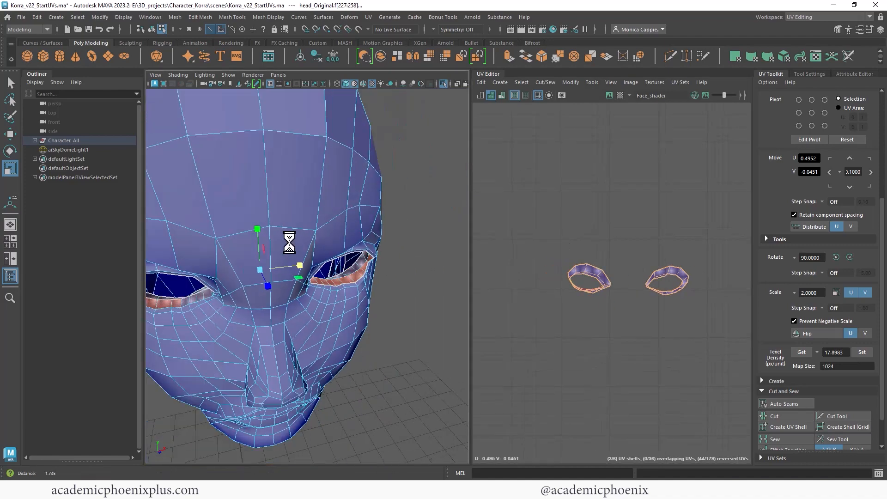
left_click_drag(289, 243, 340, 241, "alt")
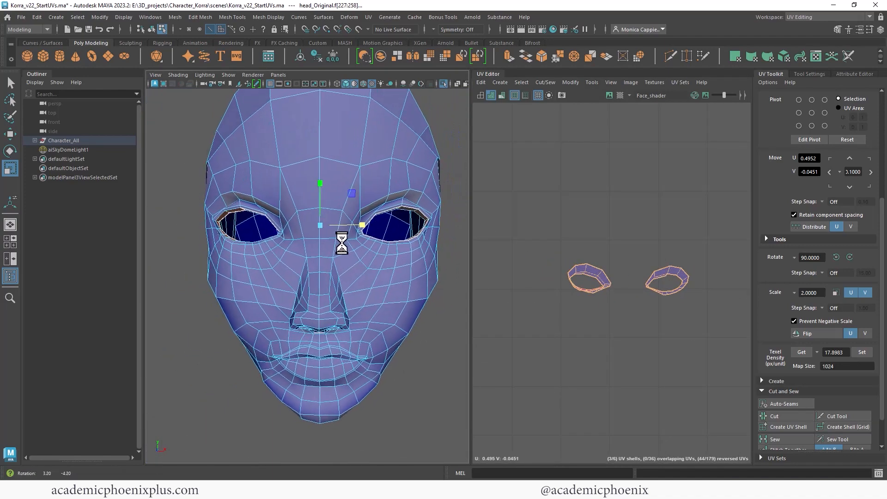
left_click(367, 16)
left_click(401, 130)
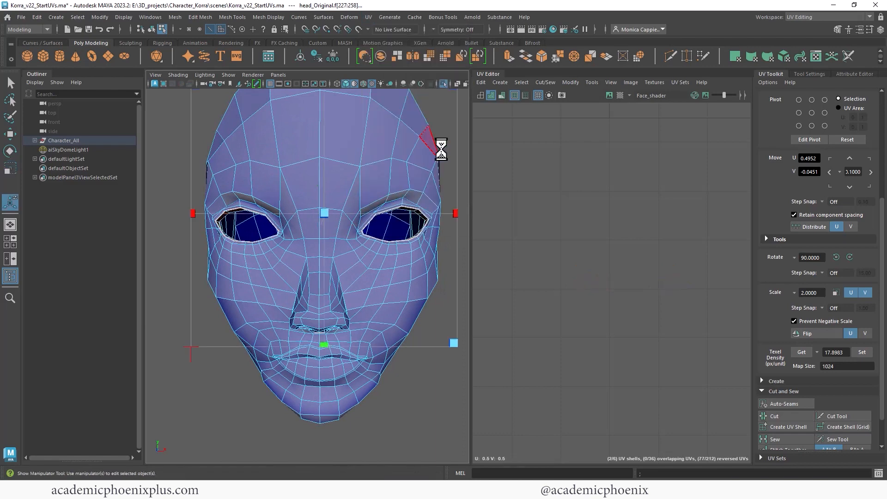
middle_click_drag(600, 264, 598, 306, "alt")
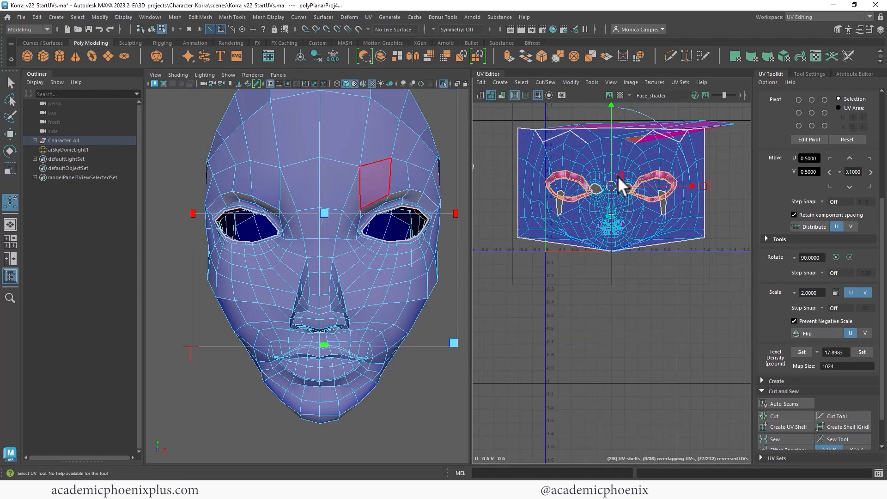
left_click_drag(614, 187, 630, 334)
- Flip the two eye socket shells to correct their orientation and unfold them
right_click(671, 331, "shift")
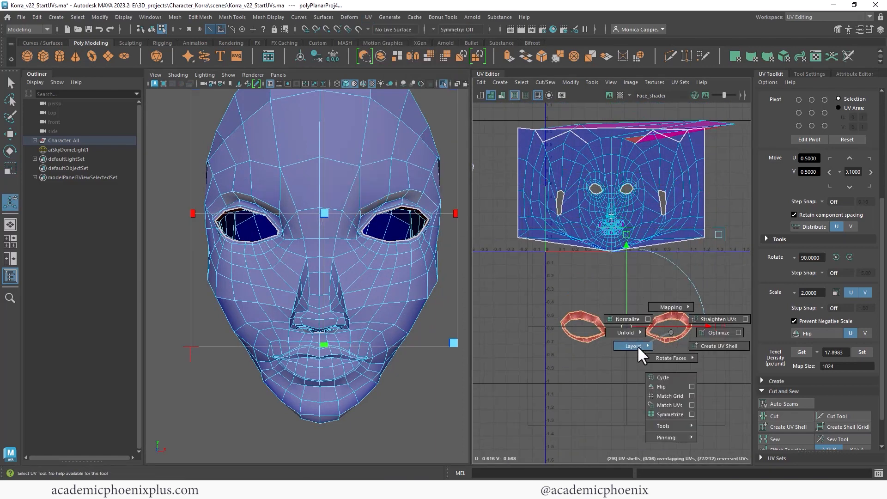
left_click(673, 386)
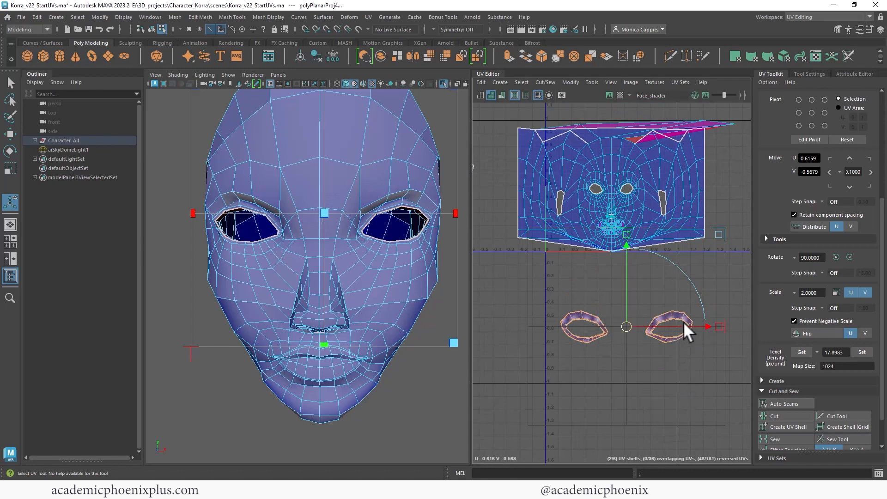
right_click_drag(664, 316, 557, 321, "shift")
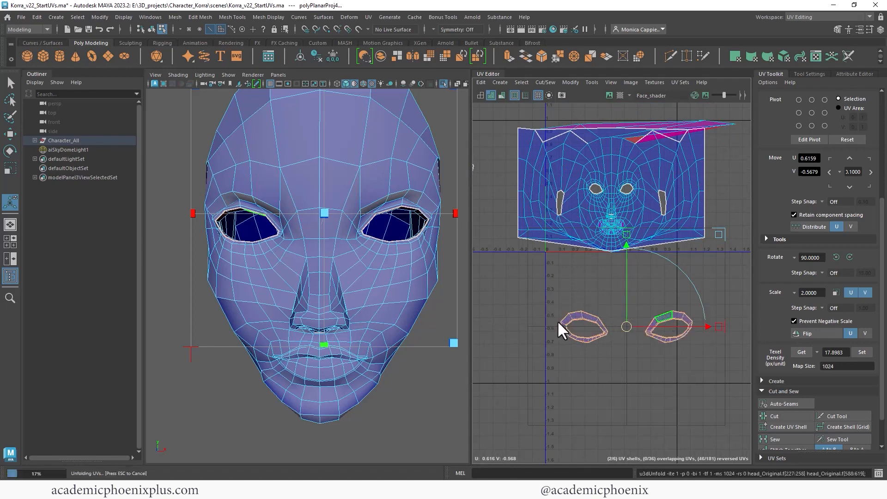
- Scale down the unfolded eye socket shells and move them into the gap beside the head shell's upper left corner
key("r")
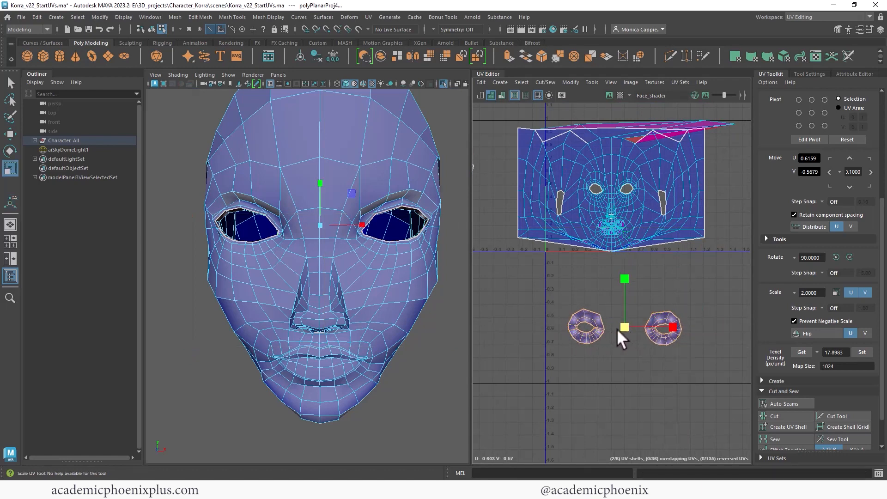
left_click_drag(617, 329, 501, 254)
key("w")
middle_click_drag(501, 254, 592, 275, "alt")
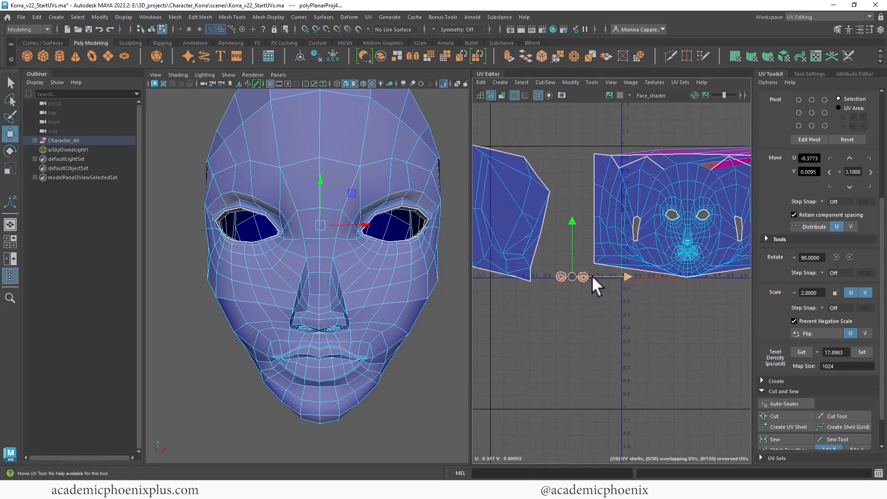
left_click_drag(567, 273, 567, 158)
- Examine the orientation shading of the mouth interior and surrounding faces from inside and behind the head
middle_click_drag(662, 196, 537, 205, "alt")
left_click_drag(416, 273, 391, 312, "alt")
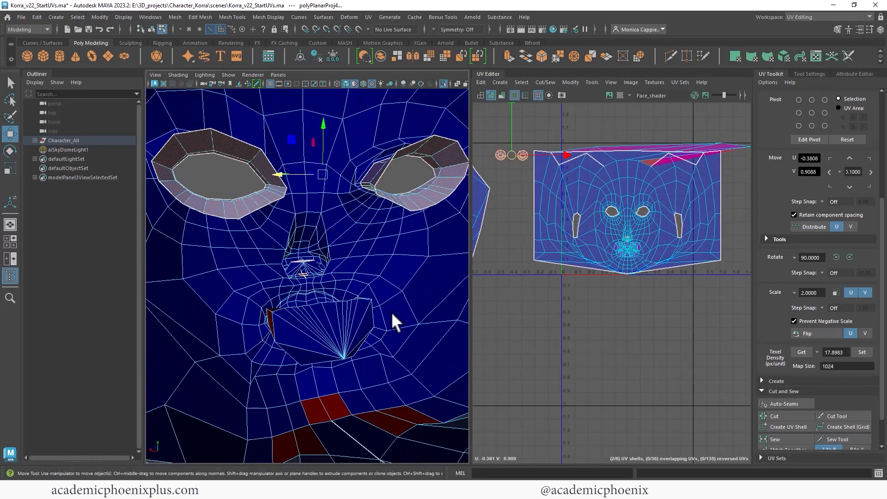
right_click_drag(391, 312, 453, 312, "alt")
left_click_drag(454, 312, 276, 276, "alt")
middle_click_drag(263, 409, 255, 301, "alt")
left_click_drag(255, 301, 258, 231, "alt")
middle_click_drag(258, 231, 278, 226, "alt")
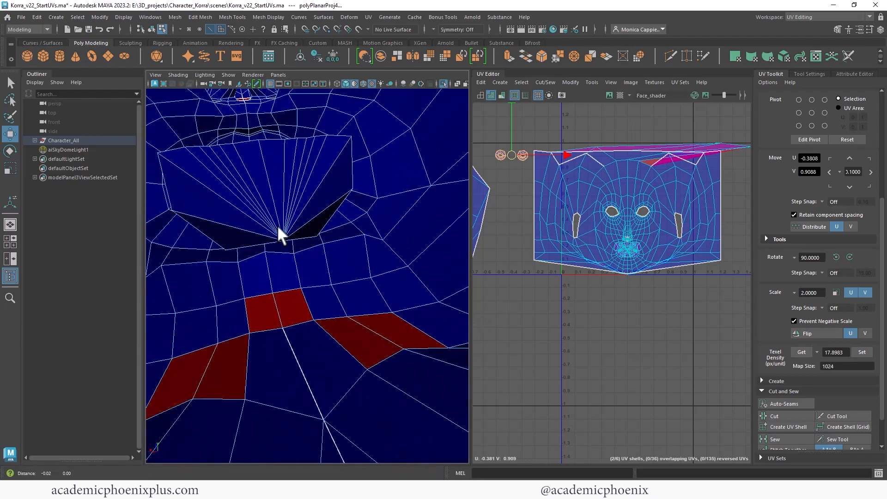
left_click_drag(277, 226, 298, 277, "alt")
right_click_drag(298, 276, 347, 294, "alt")
left_click_drag(290, 292, 329, 284, "alt")
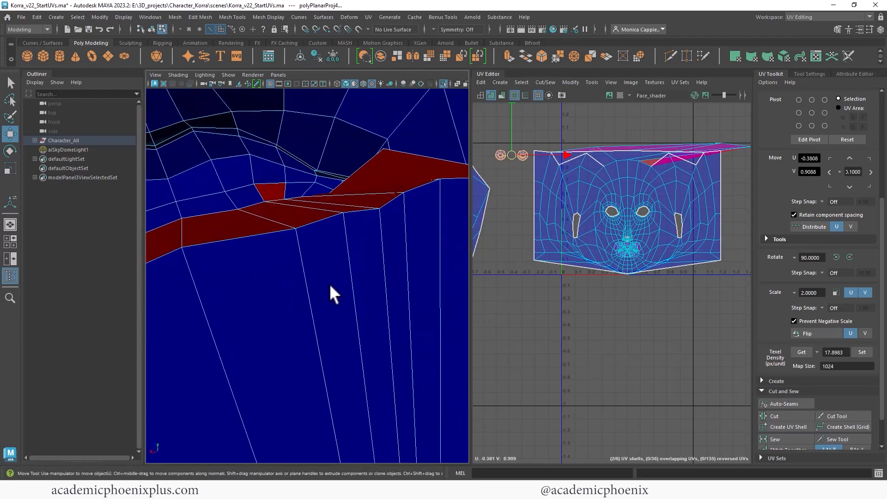
right_click_drag(330, 286, 303, 273, "alt")
left_click_drag(303, 273, 259, 276, "alt")
right_click_drag(259, 276, 328, 239, "alt")
- Apply a planar UV projection to all the mouth interior face loops and move the resulting shell below the head shell
left_click(317, 263)
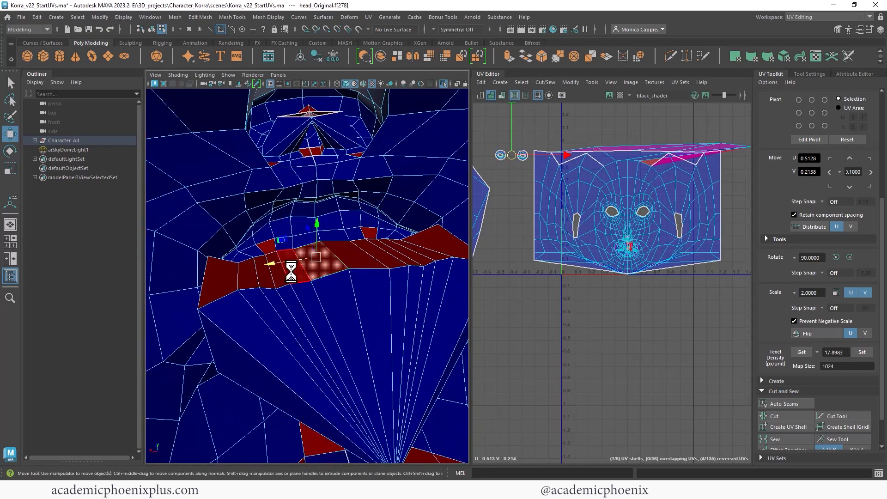
double_click(290, 272, "shift")
left_click(342, 314, "shift")
double_click(322, 325, "shift")
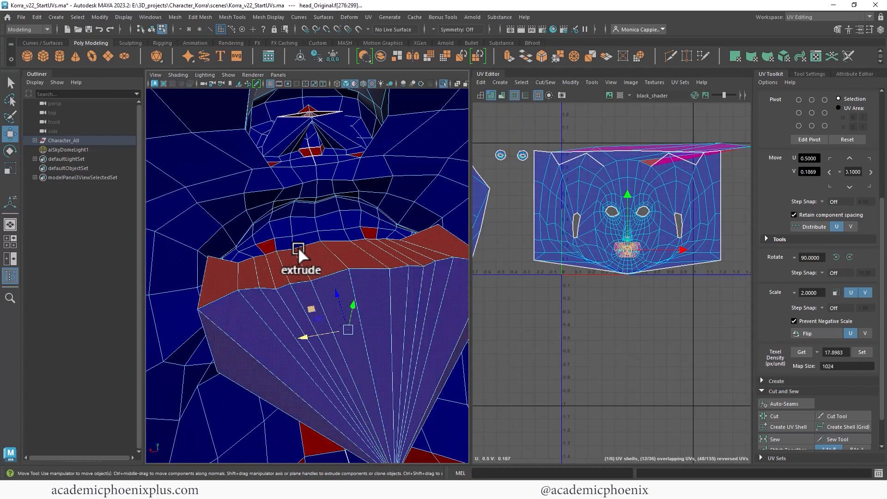
left_click_drag(298, 247, 285, 217, "alt")
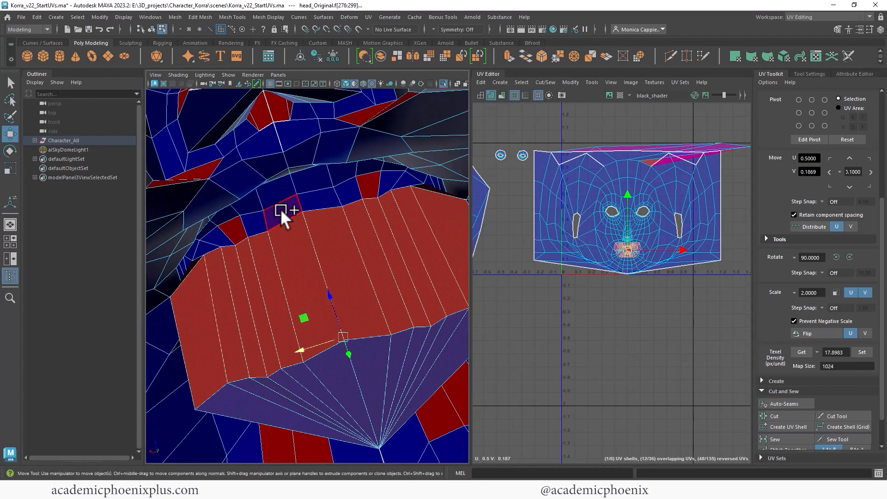
left_click(280, 210, "shift")
double_click(313, 202, "shift")
left_click_drag(351, 236, 346, 180, "alt")
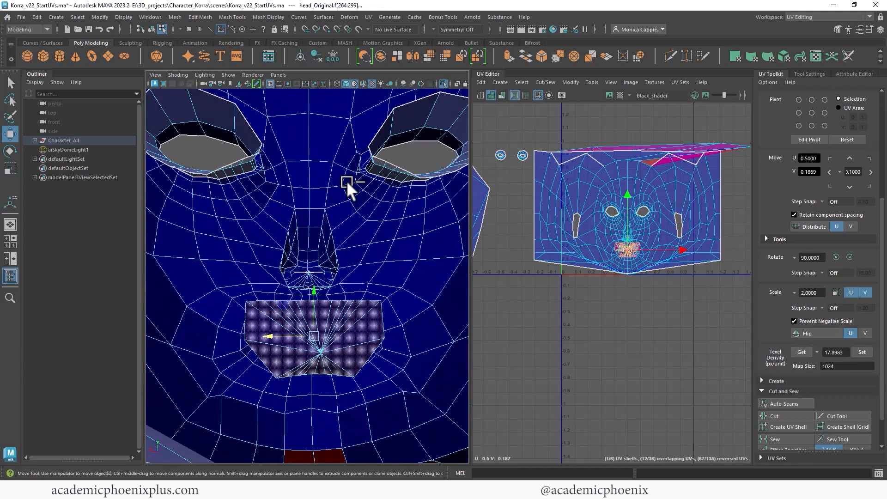
left_click(369, 18)
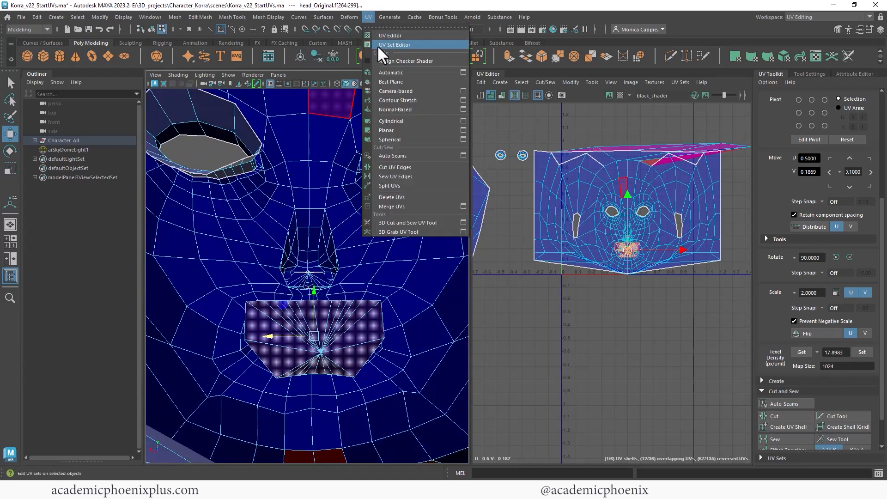
left_click(411, 130)
left_click_drag(620, 232, 564, 351)
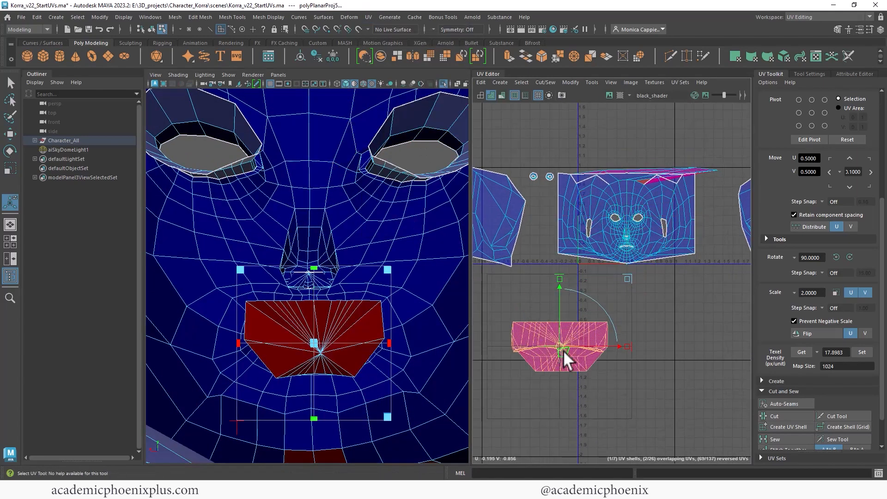
- Unfold the mouth interior shell, scale it down and move it beside the head shell, just below the two eye socket shells
right_click_drag(557, 347, 473, 354, "shift")
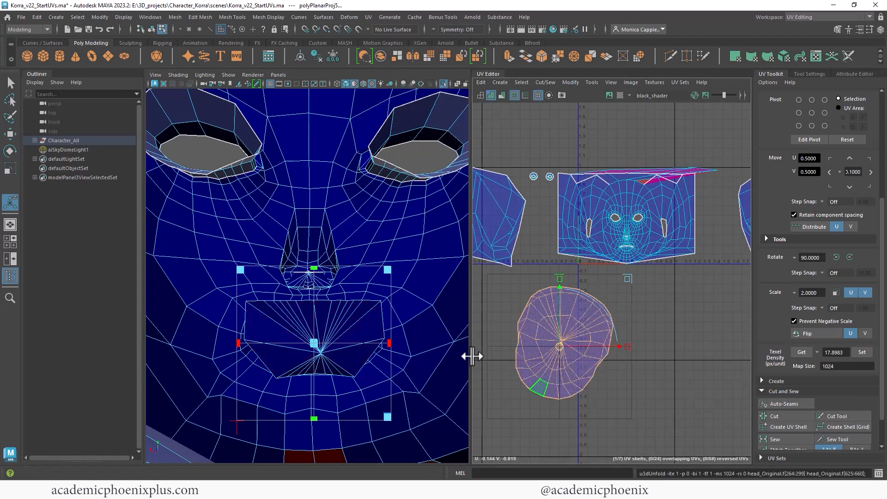
key("r")
left_click_drag(562, 343, 525, 376)
key("w")
left_click_drag(564, 340, 540, 192)
key("r")
key("w")
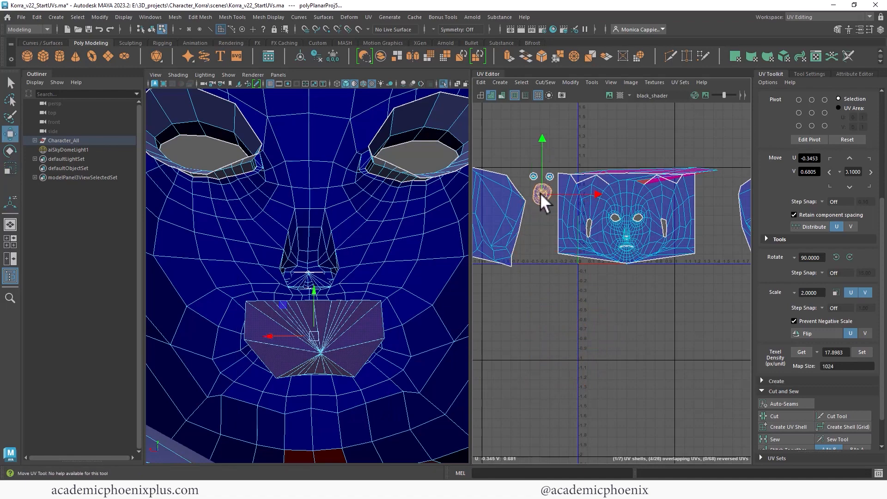
key("r")
- Delete the pinched inner faces of both nostrils from inside the head, leaving two open holes
left_click_drag(324, 278, 442, 306, "alt")
left_click(350, 284)
left_click_drag(351, 284, 160, 294, "alt")
right_click_drag(159, 295, 353, 284, "alt")
left_click_drag(354, 283, 331, 287, "alt")
mouse_move(331, 287)
right_mouse_down("alt")
mouse_move(325, 291)
mouse_move(346, 285)
mouse_move(337, 287)
right_mouse_up("alt")
mouse_move(337, 287)
left_mouse_down("alt")
mouse_move(326, 285)
mouse_move(333, 277)
left_mouse_up("alt")
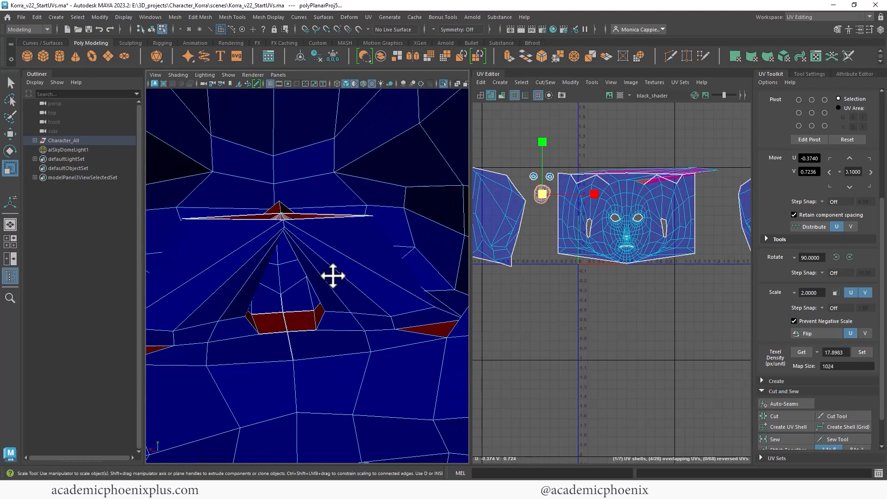
left_click(362, 242)
double_click(363, 278, "shift")
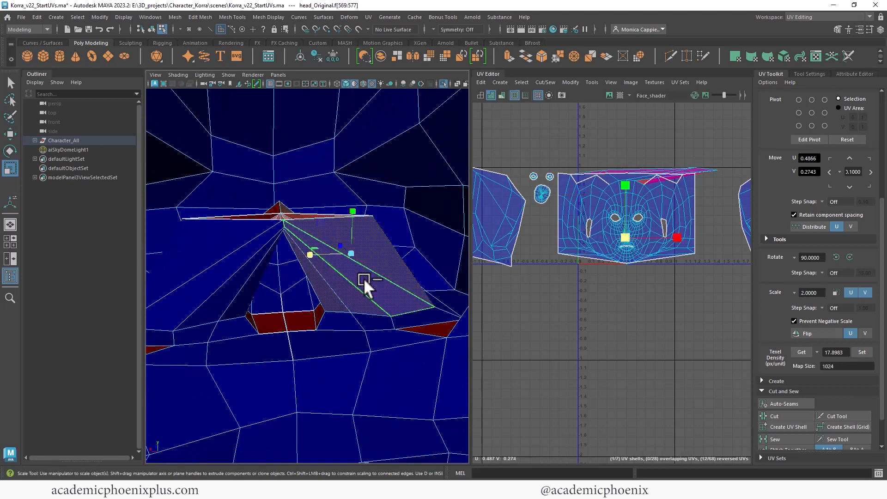
key("Delete")
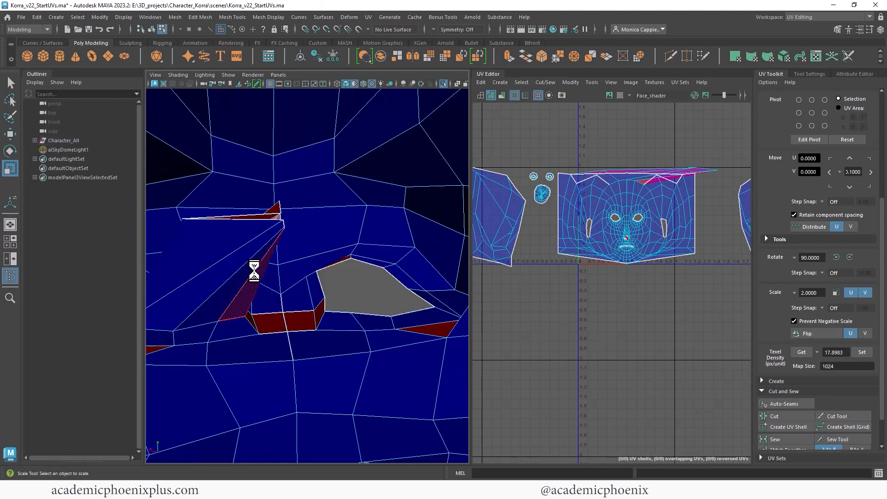
left_click(235, 273)
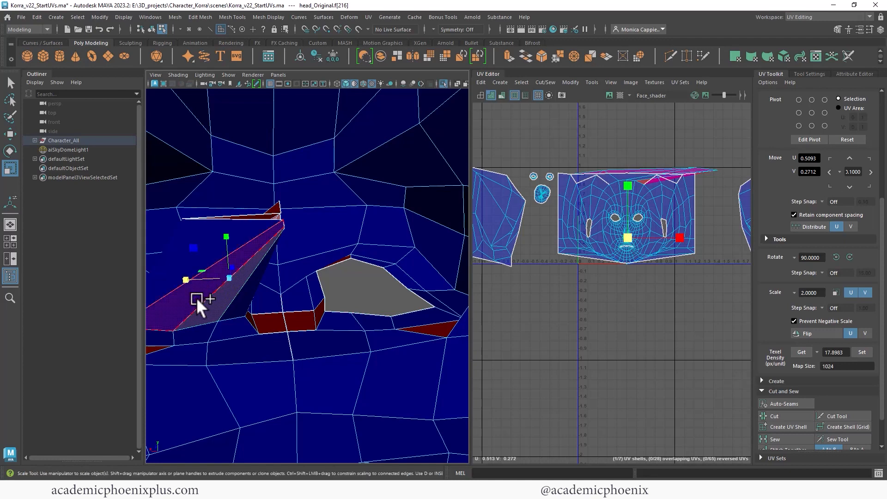
double_click(199, 298, "shift")
key("Delete")
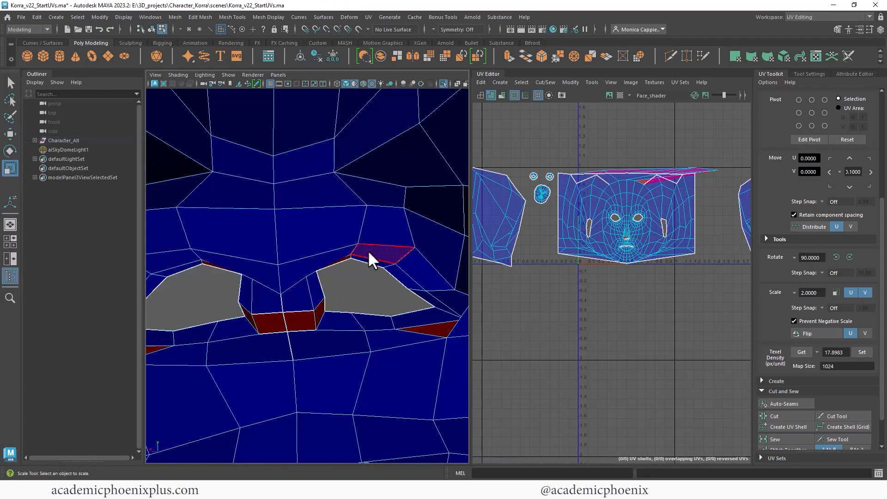
- Extrude the border edges of both nostril holes upward into the head twice, with a short first section and a longer second one
right_click_drag(368, 216, 353, 191)
left_click(370, 264)
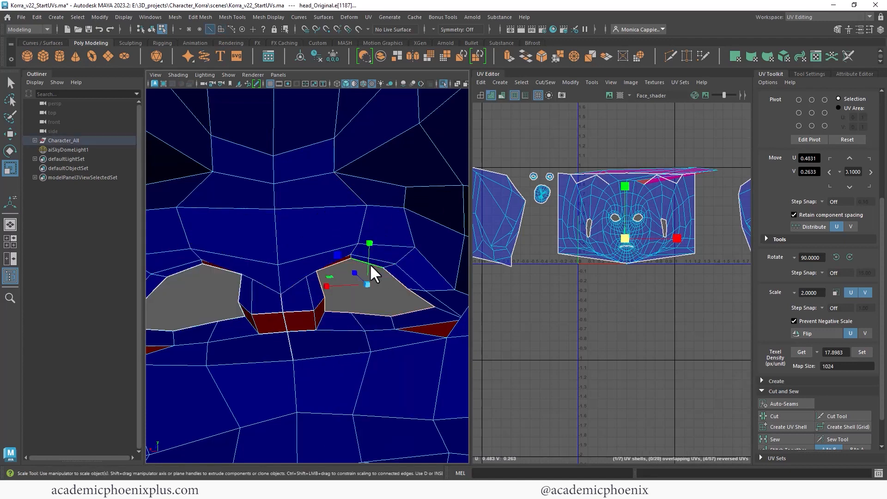
left_click(226, 269, "shift")
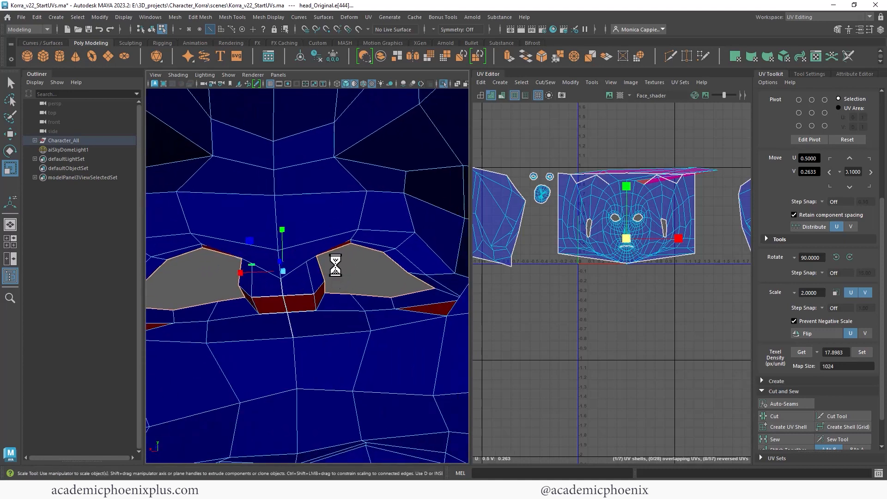
key("ctrl+e")
left_click_drag(275, 226, 270, 167)
scroll(321, 209, "down", 5)
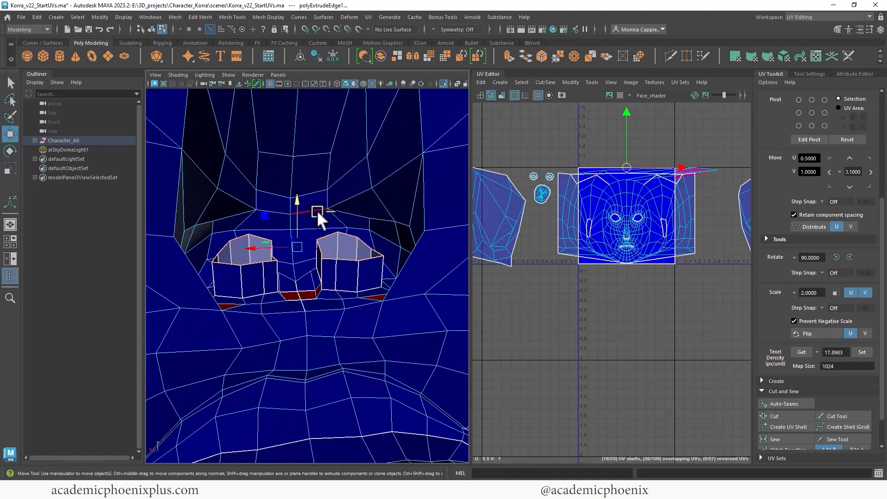
left_click_drag(291, 203, 303, 222)
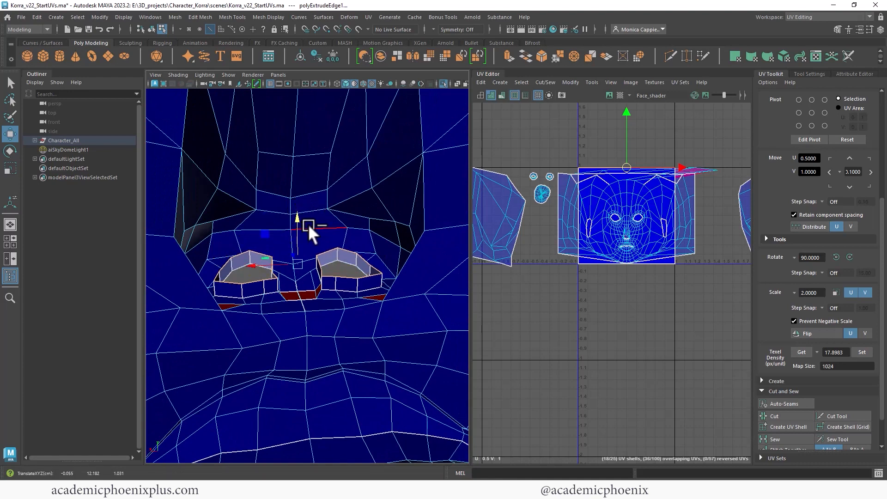
key("ctrl+e")
left_click_drag(269, 247, 258, 215)
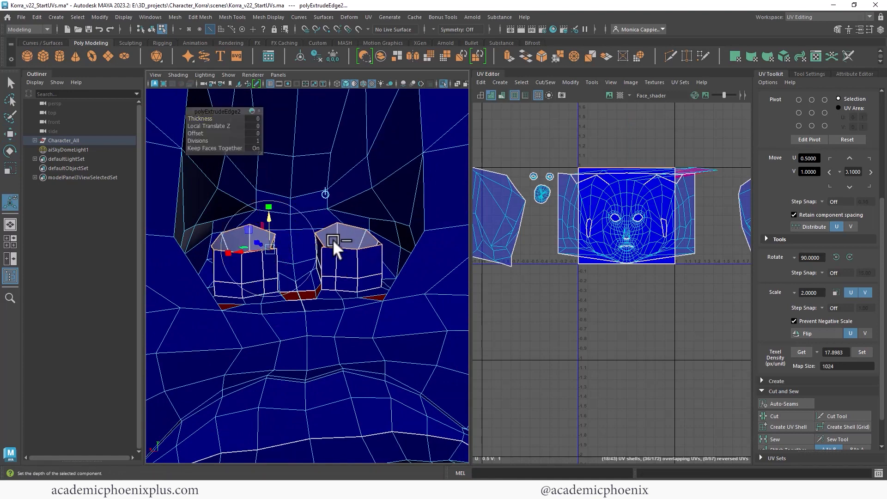
right_click_drag(363, 258, 390, 202)
- Apply a planar UV projection to all faces of both extruded nostril tubes and move the resulting shells below the head shell
scroll(377, 261, "up", 5)
scroll(357, 254, "down", 6)
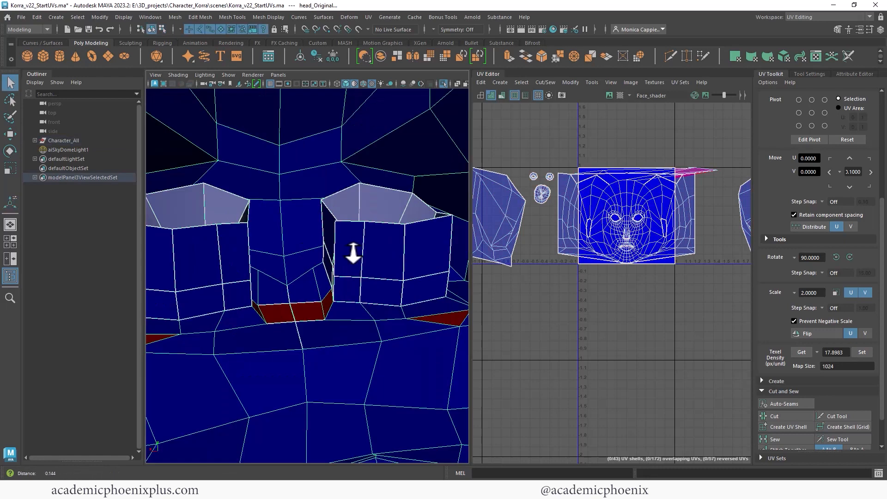
right_click_drag(348, 255, 349, 255)
left_click(365, 262)
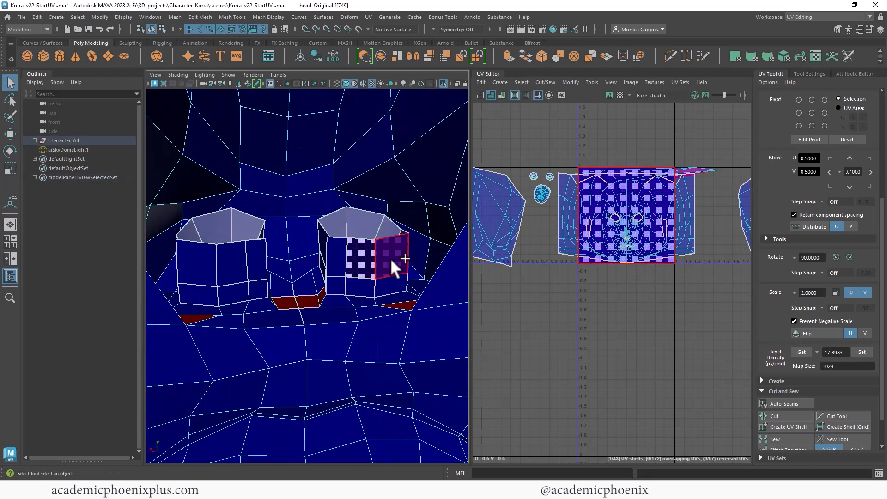
double_click(390, 258, "shift")
left_click(363, 285, "shift")
double_click(384, 285, "shift")
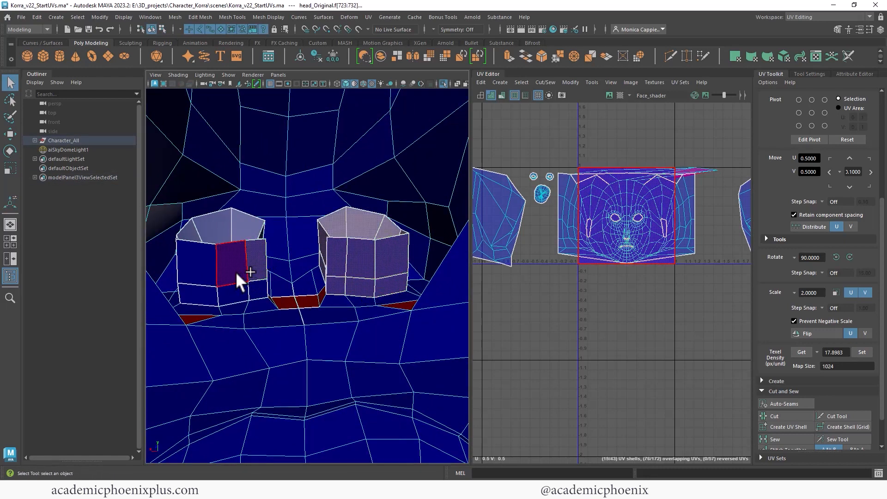
double_click(237, 277, "shift")
double_click(253, 290, "shift")
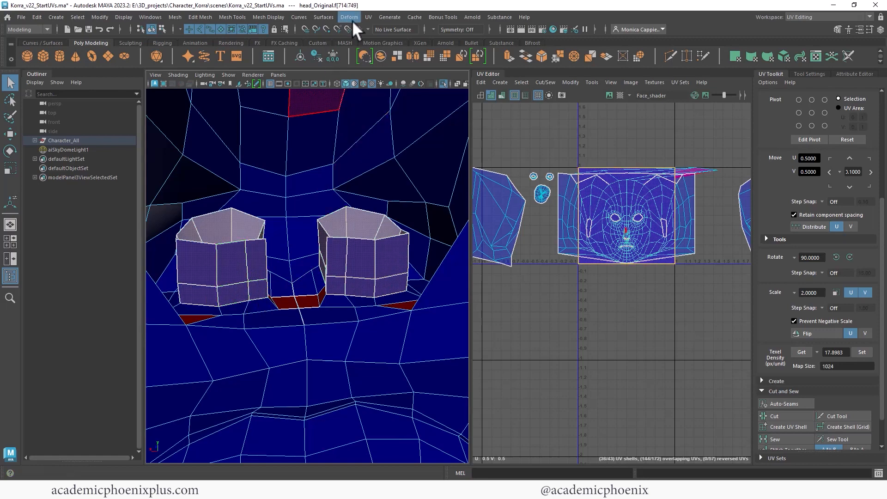
left_click(366, 17)
left_click_drag(319, 145, 324, 217, "alt")
left_click(368, 18)
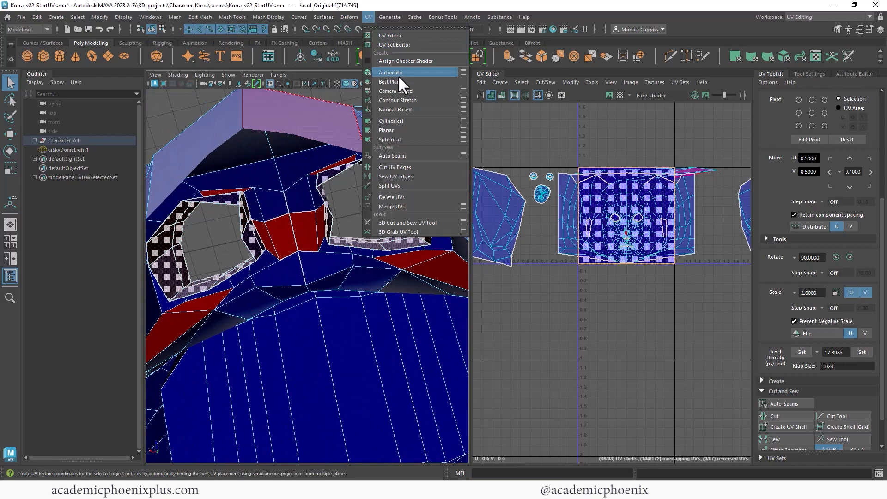
left_click(414, 122)
scroll(586, 210, "down", 3)
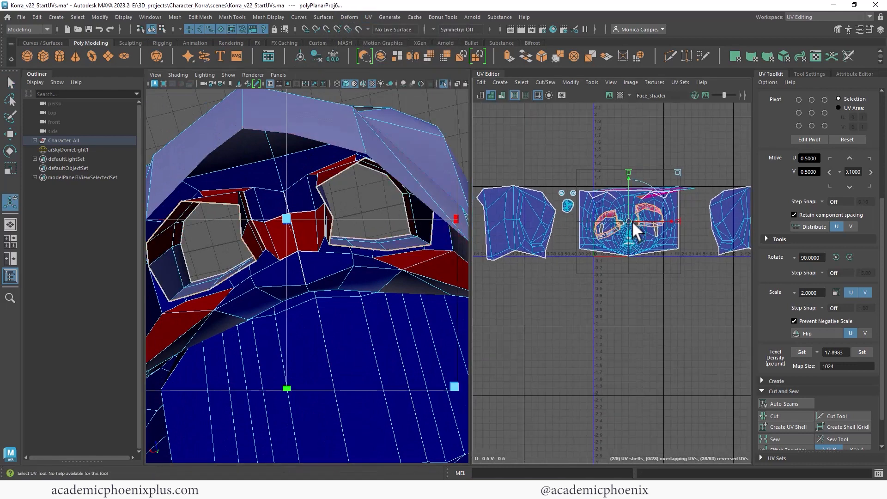
left_click_drag(630, 221, 622, 335)
- Unfold the two nostril shells, scale them down and place them just below the mouth interior shell
right_click_drag(644, 339, 591, 347, "shift")
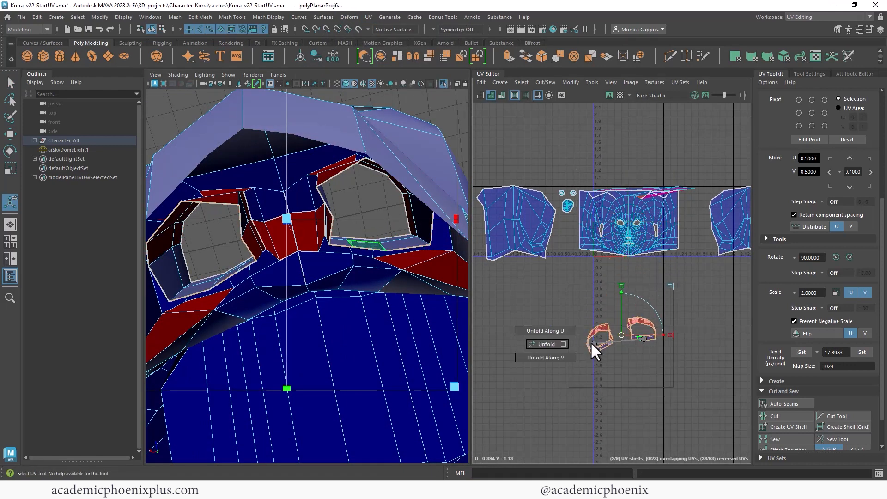
right_click_drag(529, 345, 531, 346, "shift")
left_click_drag(620, 334, 547, 341)
key("r")
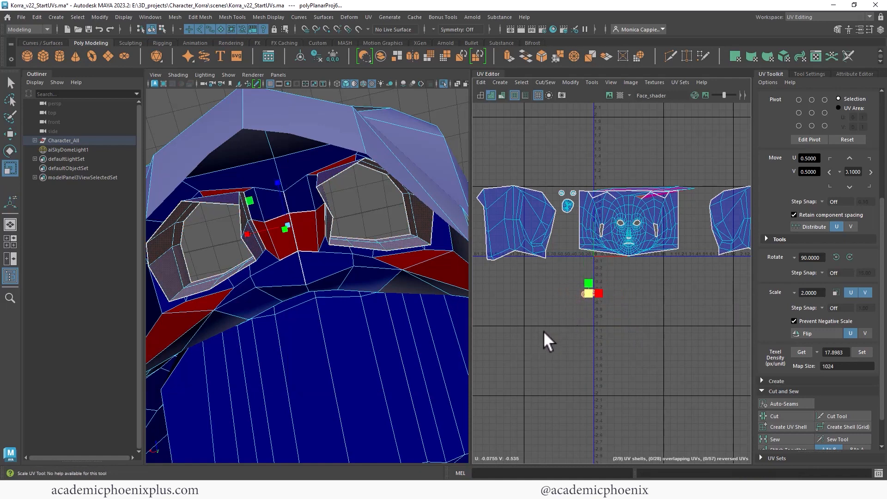
key("w")
left_click_drag(591, 297, 568, 221)
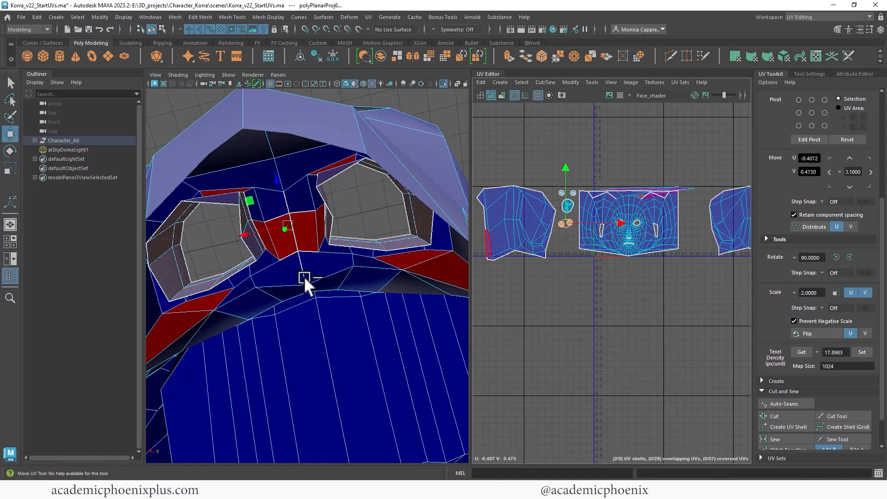
- Scale down the inner border edge loop of each nostril tube so both cavities taper almost closed
left_click_drag(304, 276, 162, 231, "alt")
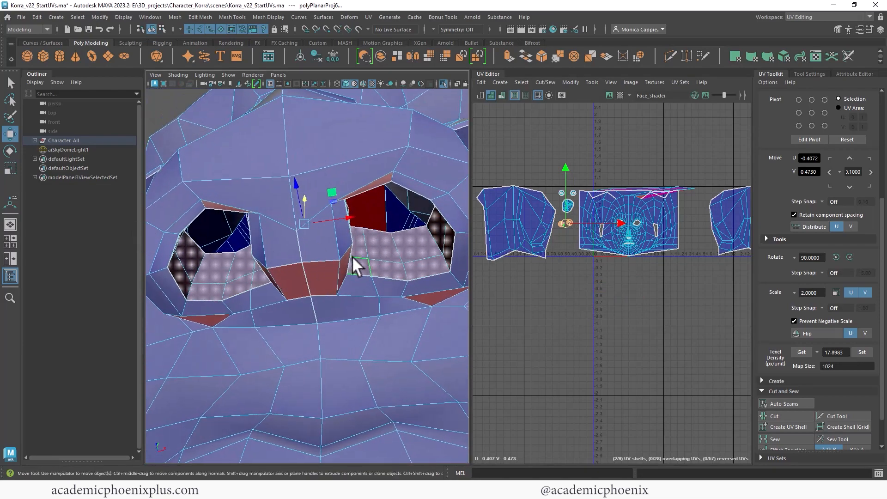
right_click_drag(363, 216, 358, 249)
right_click_drag(353, 190, 354, 191)
double_click(406, 231)
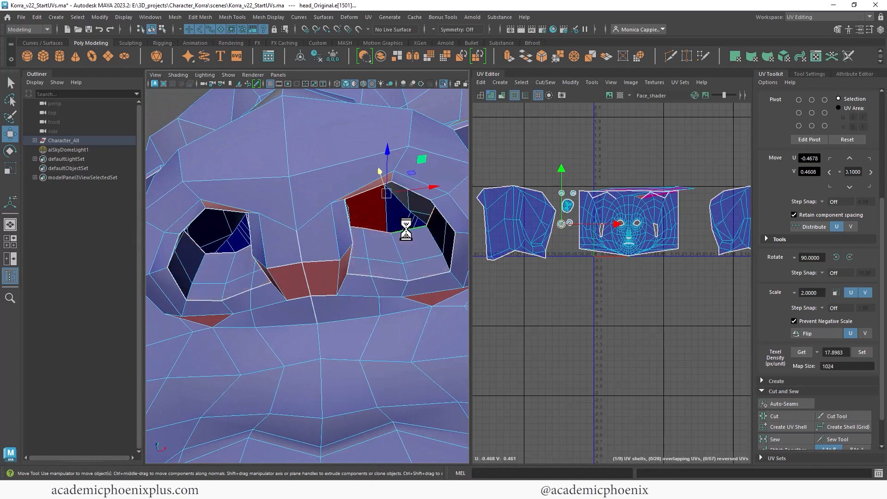
key("r")
left_click_drag(386, 190, 262, 256)
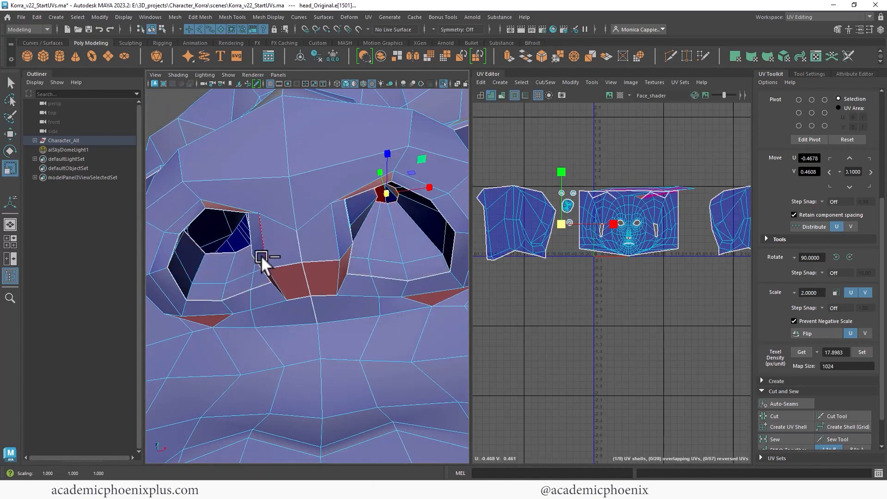
double_click(237, 243)
left_click_drag(228, 215, 192, 220)
key("F8")
- Select the entire main head shell and unfold it to remove the reversed faces at the top and back of the head
left_click_drag(414, 247, 385, 287, "alt")
right_click_drag(381, 286, 305, 258, "alt")
middle_click_drag(296, 254, 264, 271, "alt")
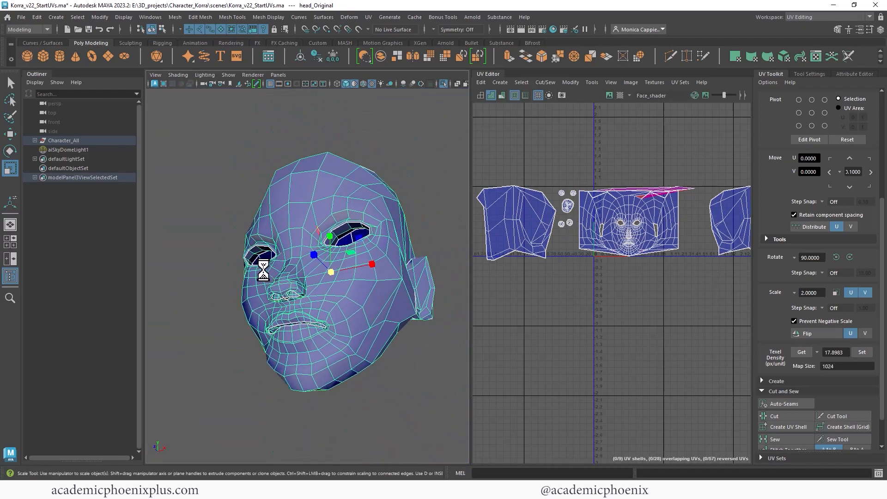
left_click_drag(264, 271, 303, 309, "alt")
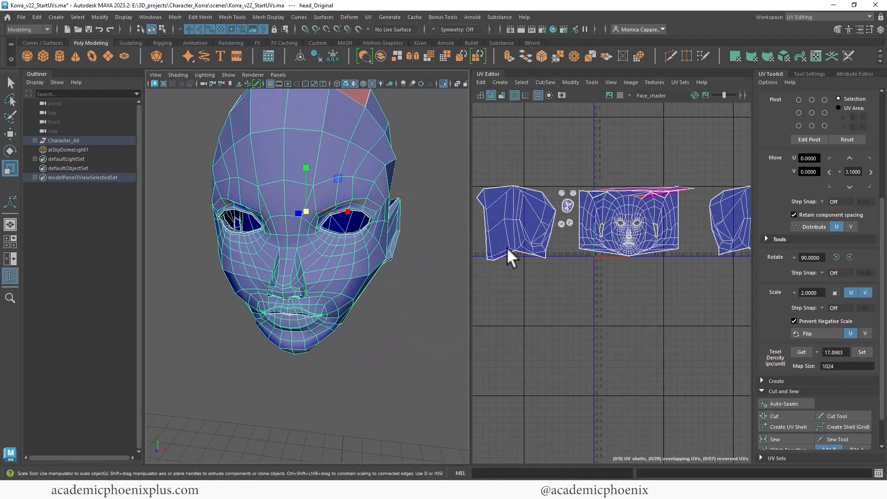
scroll(654, 273, "up", 2)
right_click_drag(649, 271, 655, 286)
double_click(640, 270)
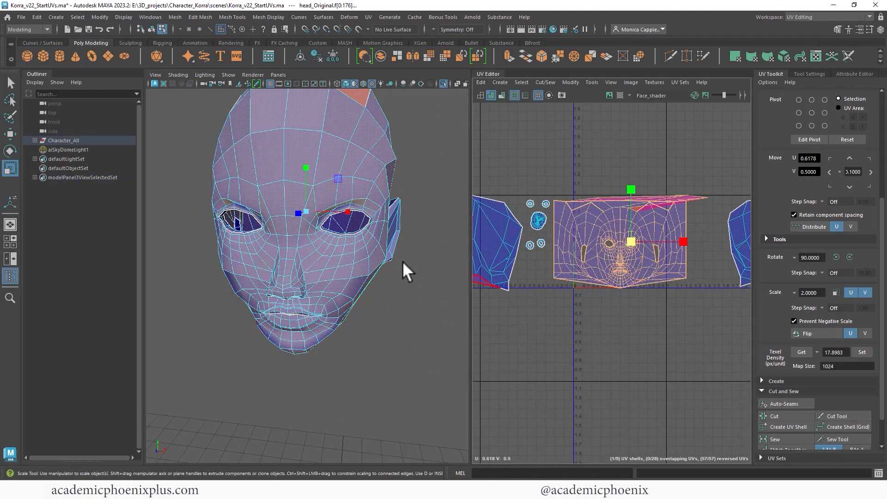
left_click_drag(403, 261, 308, 271, "alt")
right_click_drag(309, 271, 277, 231, "alt")
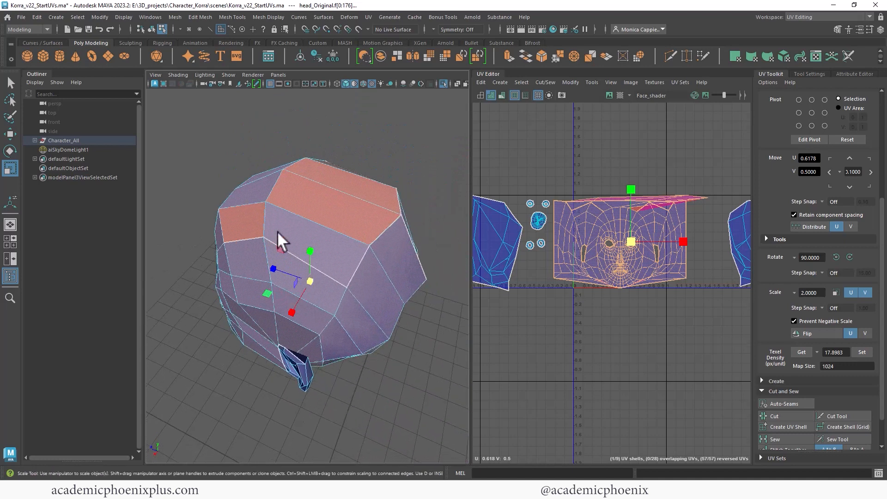
right_click_drag(635, 270, 533, 281, "shift")
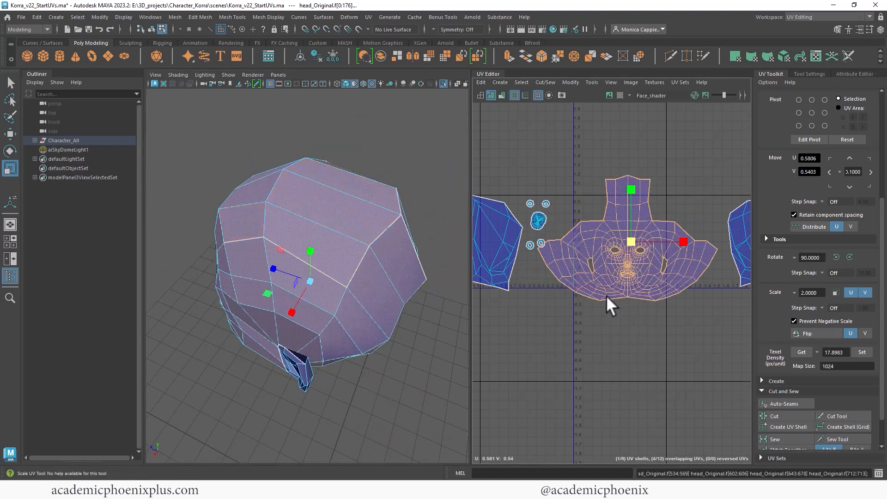
- Display the checker texture on the head in the viewport and turn on smooth mesh preview
left_click_drag(345, 341, 375, 320, "alt")
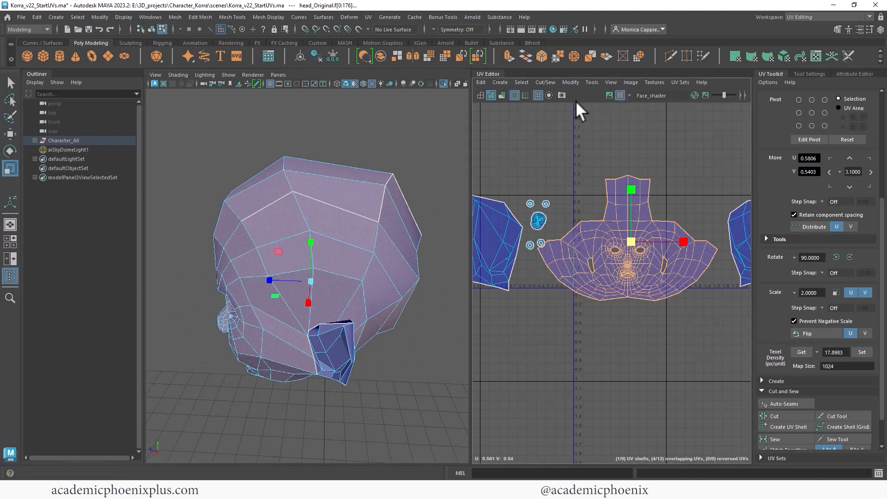
left_click(354, 84)
left_click_drag(423, 221, 223, 233, "alt")
left_click(426, 354)
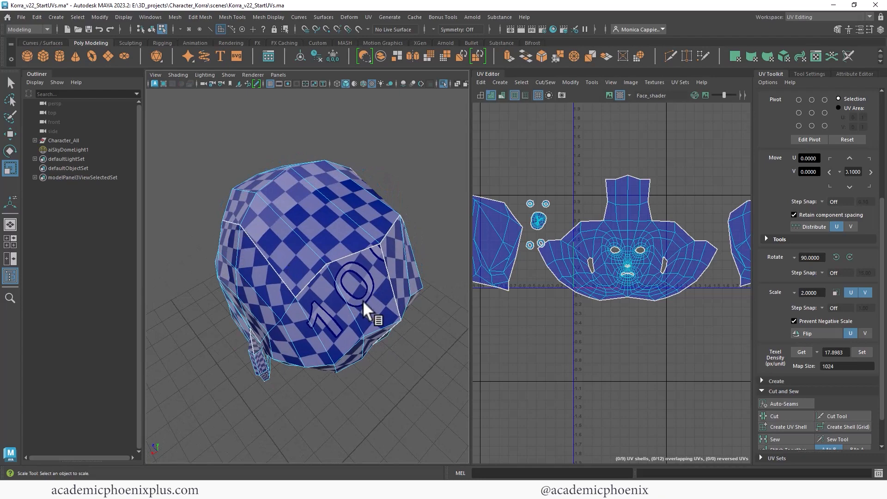
left_click_drag(363, 301, 343, 287, "alt")
left_click(343, 287)
key("3")
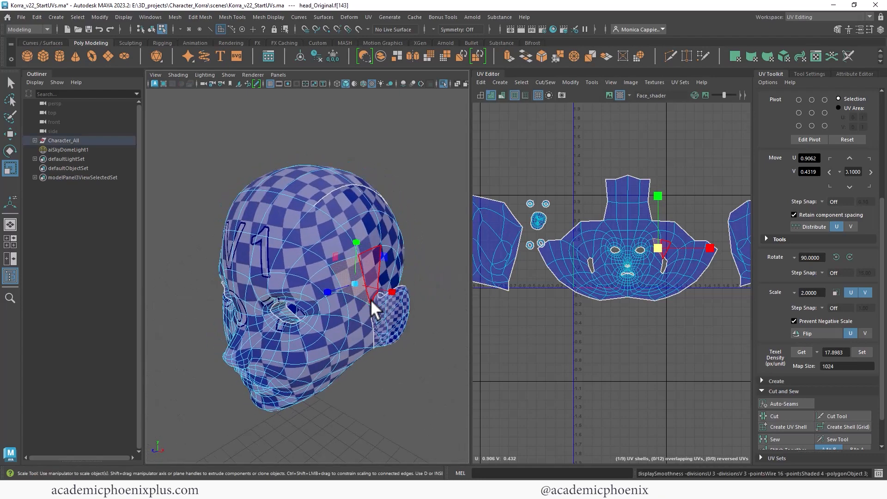
- Examine the checker pattern up close on the forehead, eyes, nose and side of the head for stretching
left_click(419, 387)
left_click_drag(419, 387, 393, 378, "alt")
right_click_drag(372, 293, 415, 276, "alt")
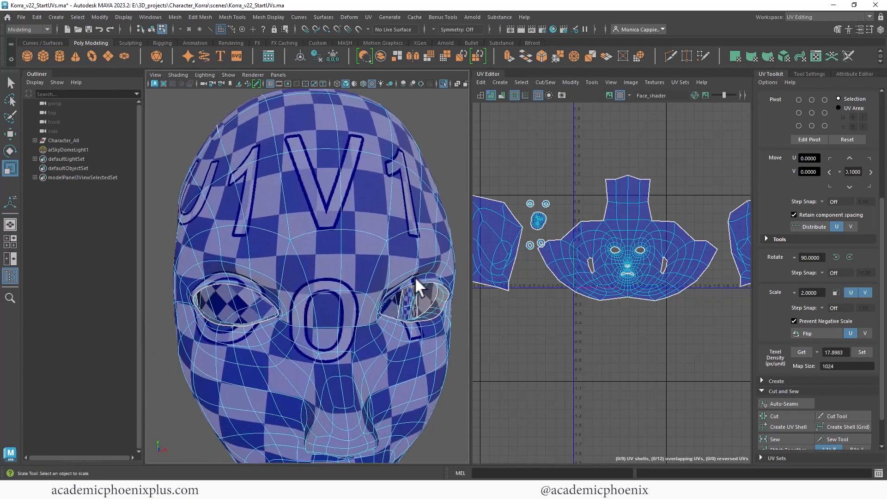
middle_click_drag(373, 237, 380, 304, "alt")
right_click_drag(380, 304, 345, 272, "alt")
left_click_drag(345, 273, 361, 291, "alt")
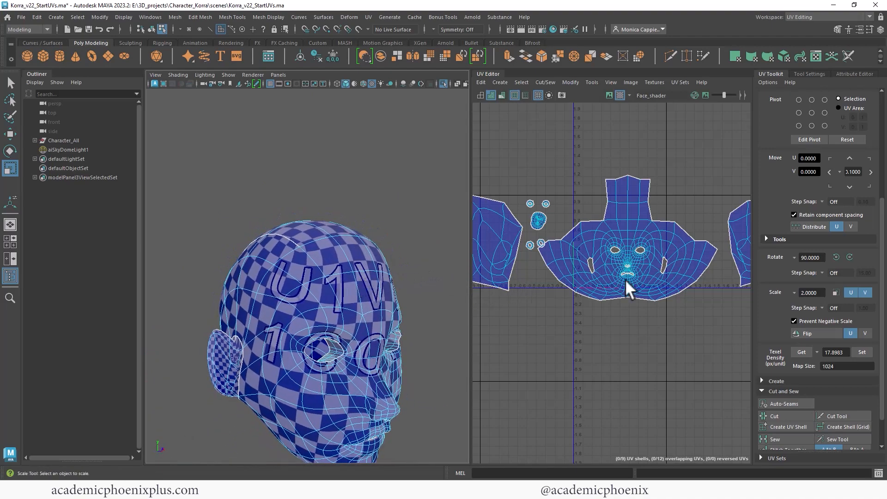
- Select the whole head in object mode and run the automatic Layout to pack all its UV shells into the 0-1 tile
scroll(626, 290, "down", 2)
scroll(581, 263, "down", 2)
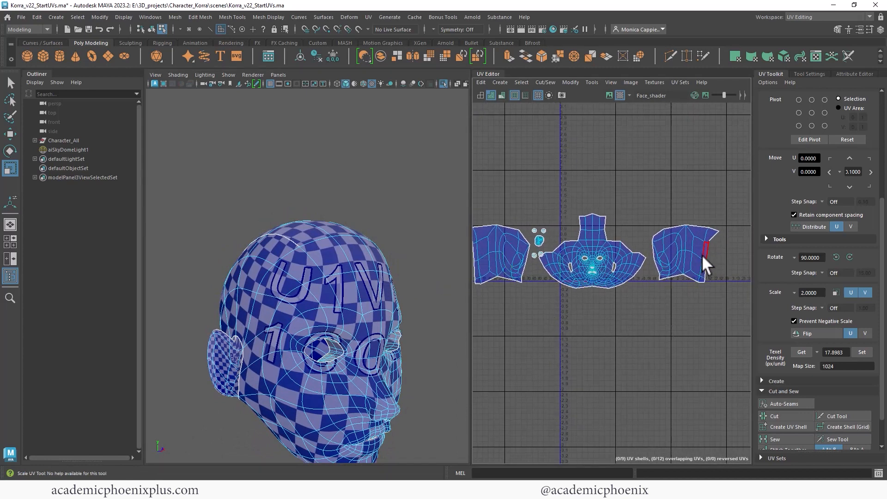
scroll(687, 318, "down", 2)
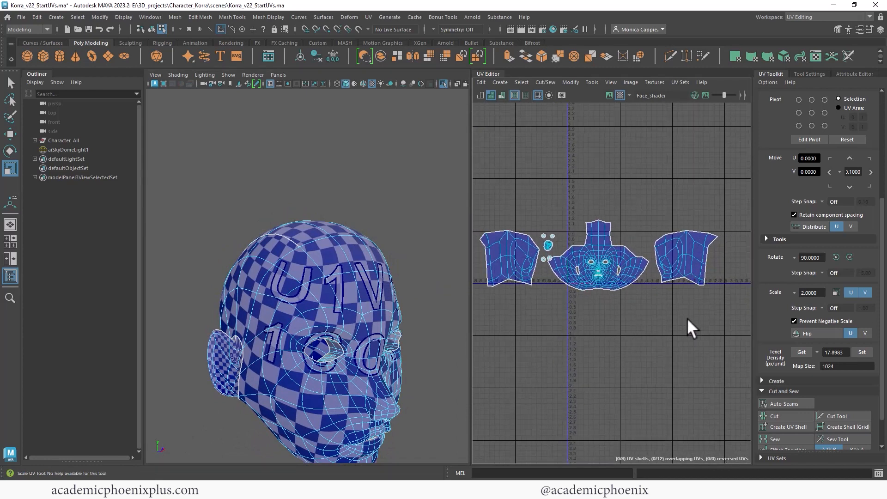
left_click(763, 392)
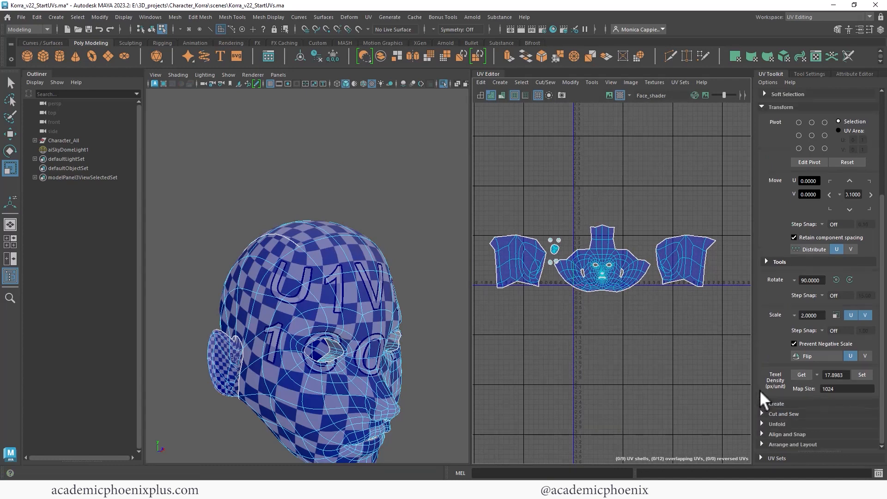
left_click(763, 444)
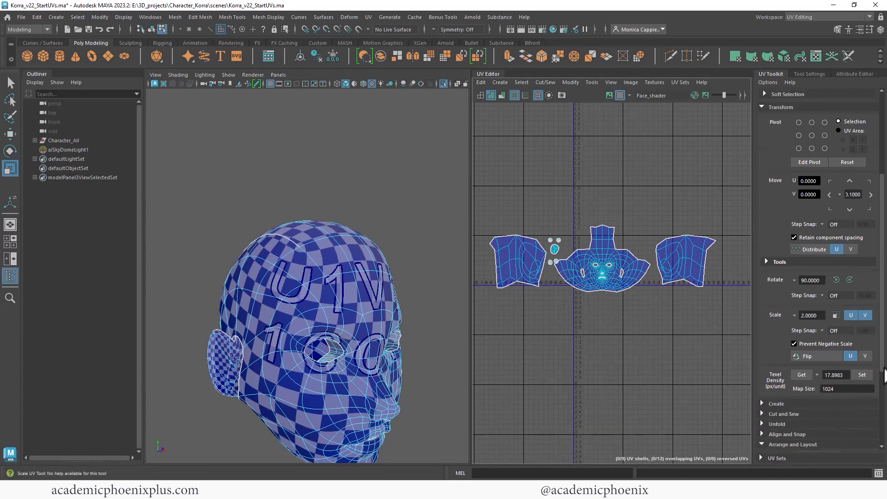
scroll(881, 365, "down", 2)
left_click_drag(883, 370, 886, 423)
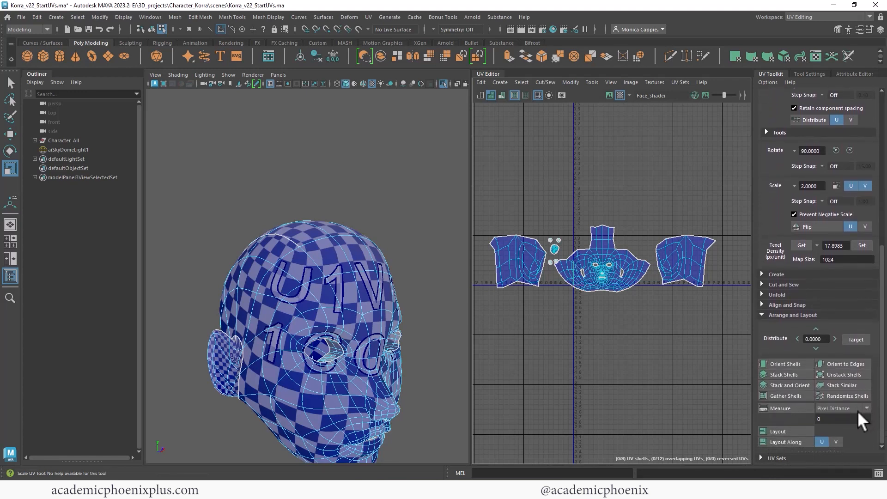
left_click(779, 432)
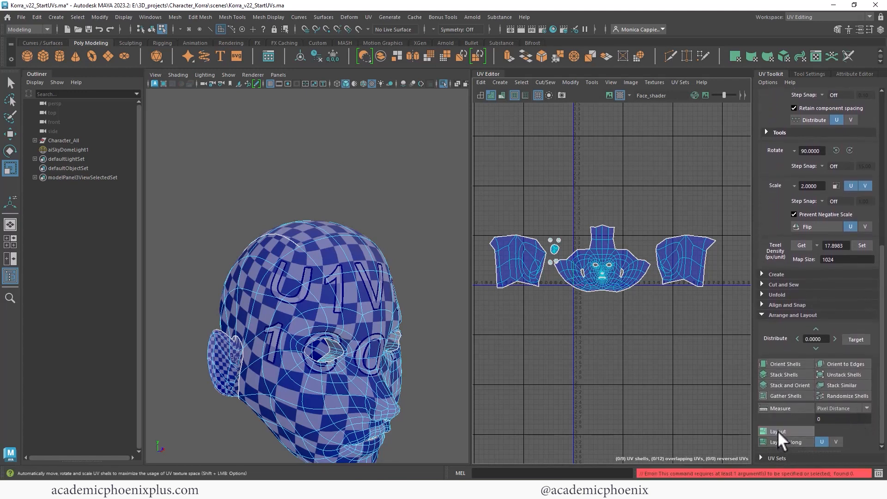
right_click_drag(279, 216, 329, 203)
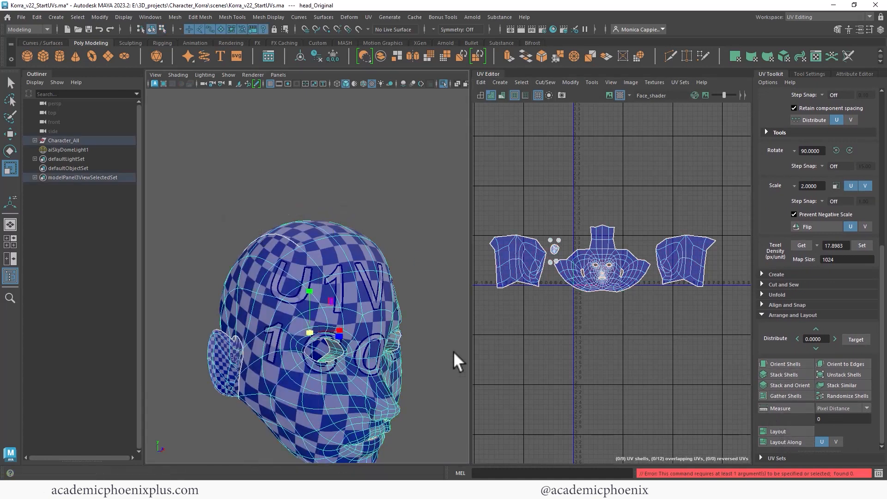
left_click(787, 431)
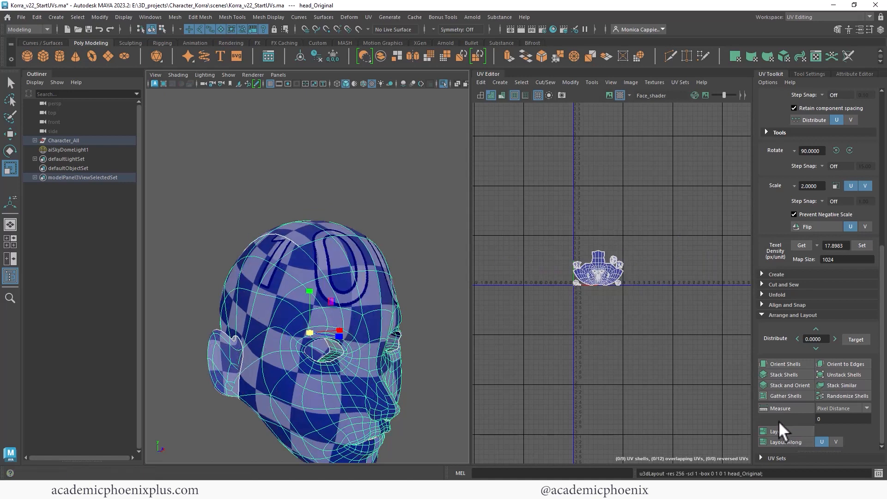
- Swap the two ear shells so each sits above the opposite side of the main head shell
right_click_drag(580, 266, 795, 312, "alt")
middle_click_drag(697, 309, 628, 279, "alt")
right_click_drag(627, 279, 669, 281, "alt")
middle_click_drag(614, 274, 678, 278, "alt")
right_click_drag(678, 276, 705, 284, "alt")
middle_click_drag(706, 284, 689, 320, "alt")
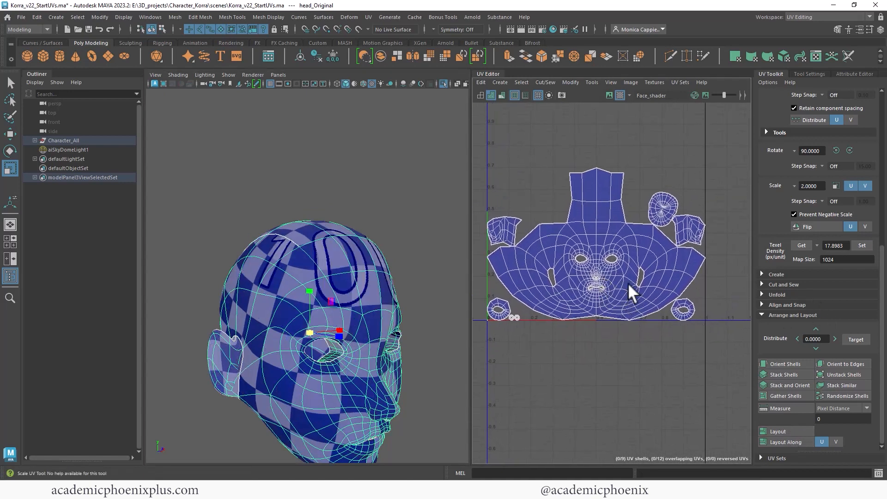
middle_click_drag(627, 282, 664, 339, "alt")
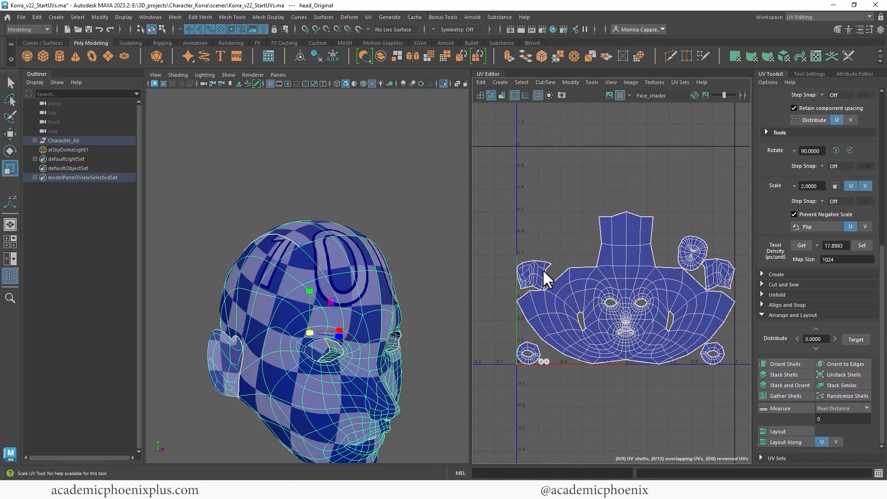
right_click_drag(542, 269, 541, 288)
double_click(534, 279)
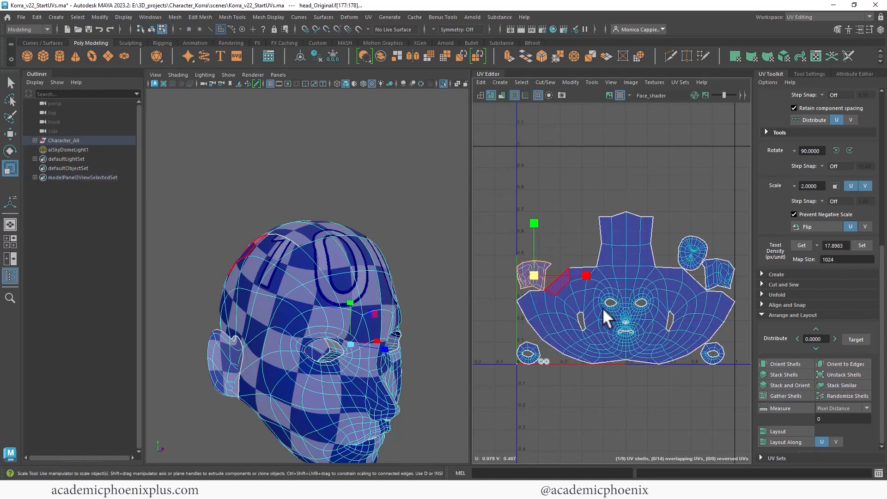
middle_click_drag(603, 308, 583, 297, "alt")
key("w")
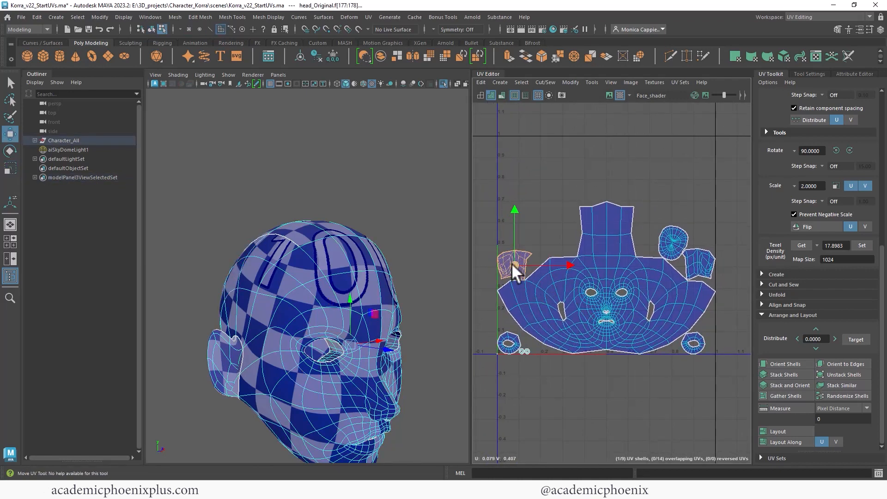
left_click_drag(512, 262, 717, 232)
double_click(698, 260)
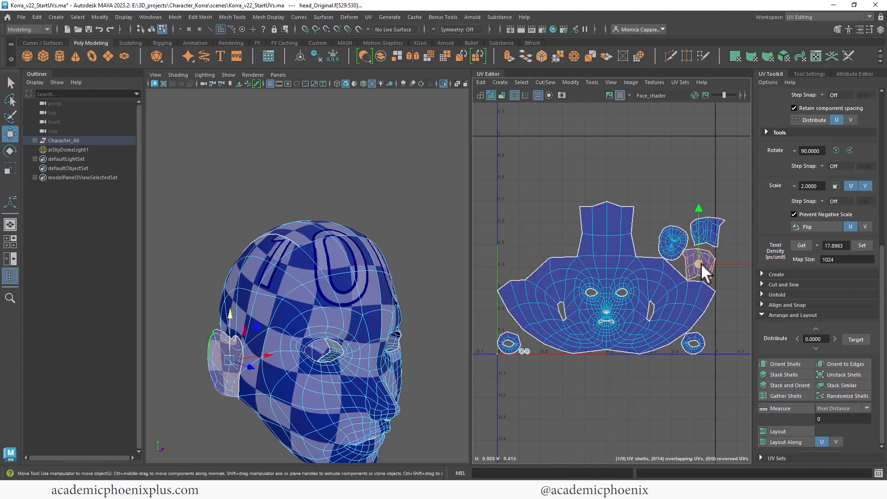
left_click_drag(700, 263, 518, 256)
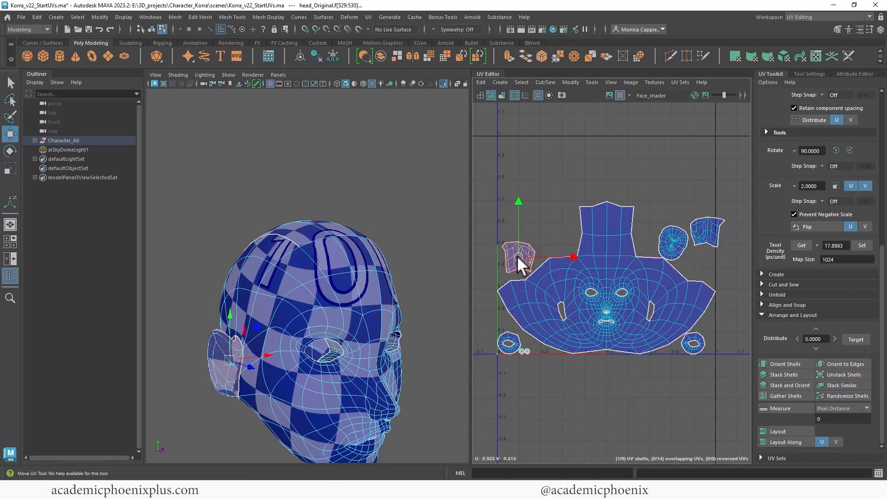
left_click(708, 233)
left_click_drag(708, 233, 700, 262)
- Swap the two eye socket shells between the lower corners of the UV tile
left_click(677, 251)
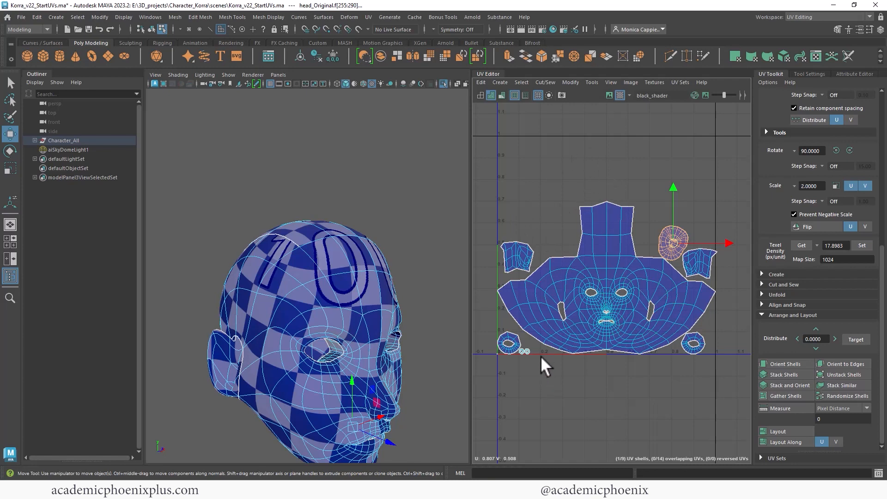
middle_click_drag(607, 314, 612, 283, "alt")
scroll(612, 284, "up", 1)
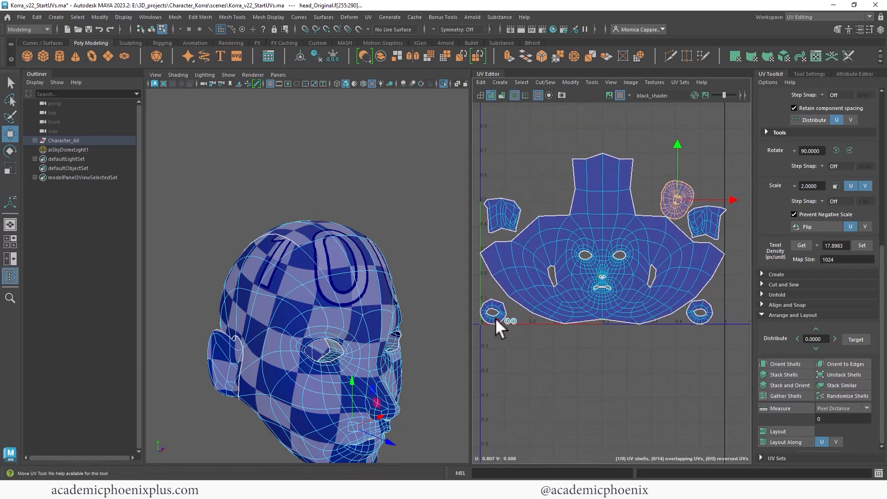
left_click(496, 319)
mouse_move(490, 314)
left_mouse_down()
mouse_move(679, 340)
mouse_move(510, 320)
mouse_move(495, 304)
left_mouse_up()
left_click(702, 317)
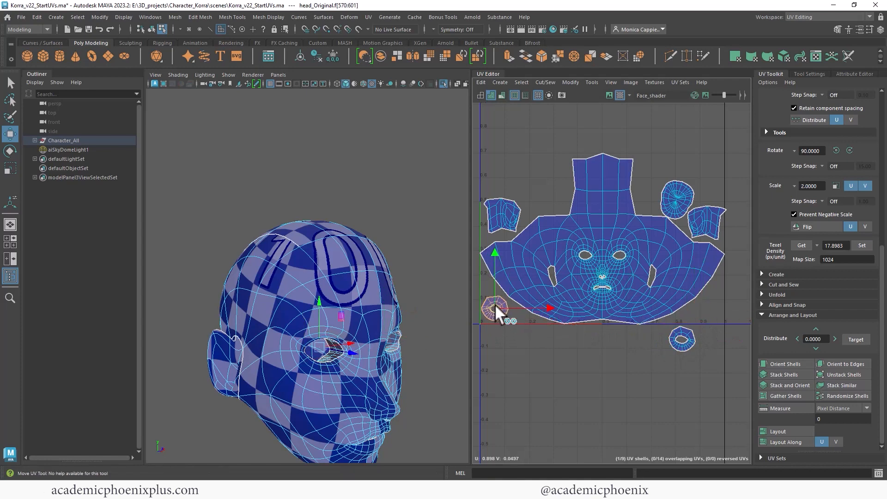
- Move the mouth interior shell close beside the upright strip of the head shell and scale it down
left_click(678, 198)
left_click_drag(678, 198, 649, 198)
key("r")
key("w")
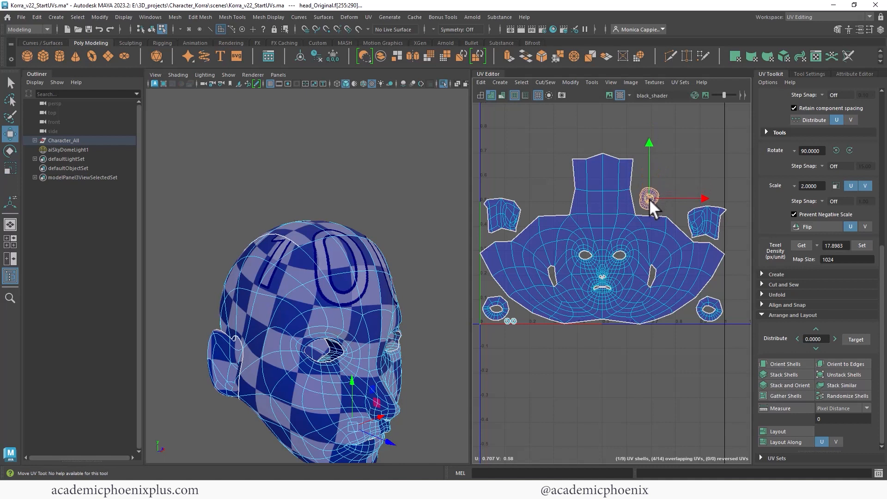
- Nudge the ear shell near the tile's U = 1 border slightly inward and up so it lies fully inside the tile
left_click(698, 221)
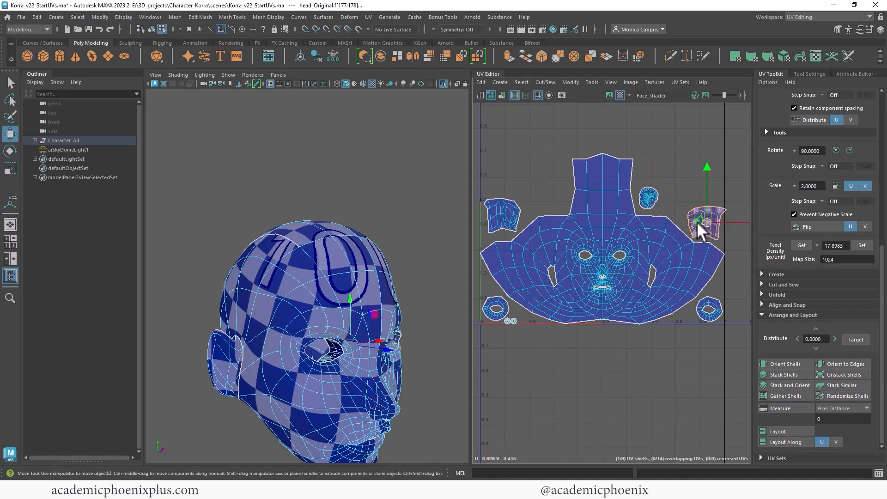
left_click_drag(698, 222, 702, 213)
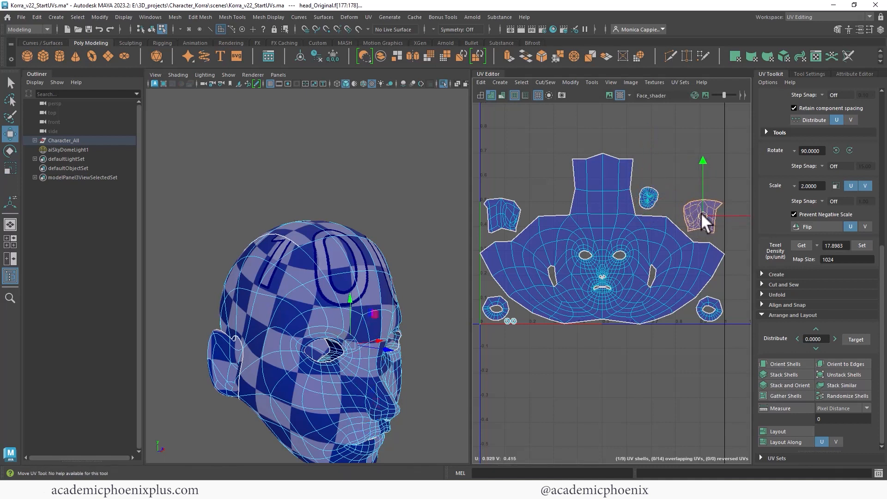
middle_click_drag(662, 177, 658, 228, "alt")
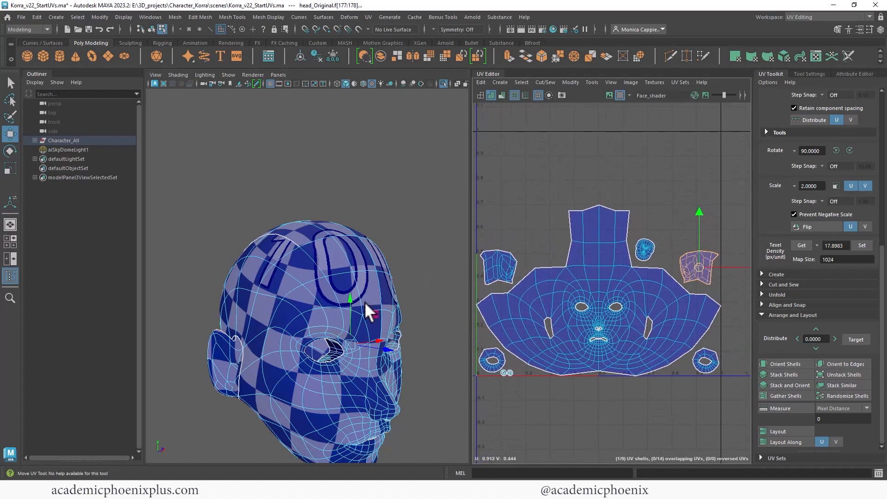
- Return to object mode and examine the checker pattern on the front, back and top of the head
mouse_move(364, 302)
left_mouse_down("alt")
mouse_move(343, 291)
mouse_move(381, 301)
left_mouse_up("alt")
middle_click_drag(380, 296, 342, 260, "alt")
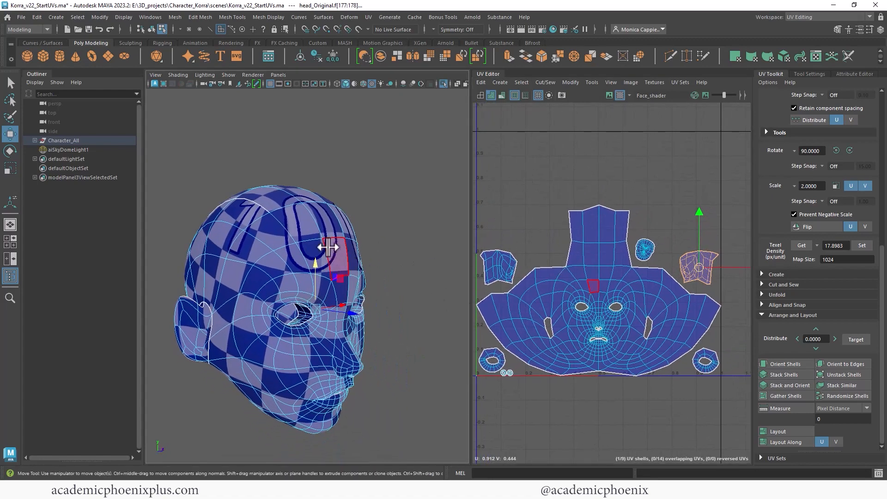
right_click_drag(327, 216, 372, 202)
scroll(396, 235, "down", 3)
left_click_drag(396, 236, 325, 361, "alt")
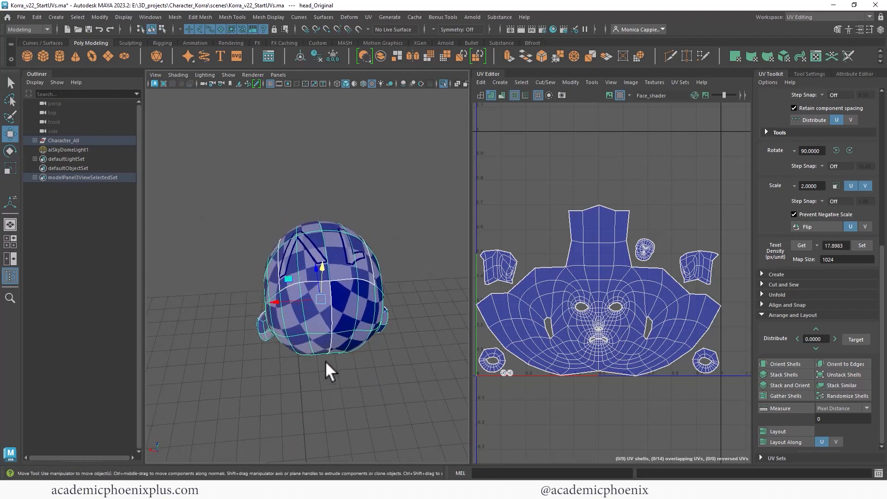
left_click_drag(344, 290, 372, 337, "alt")
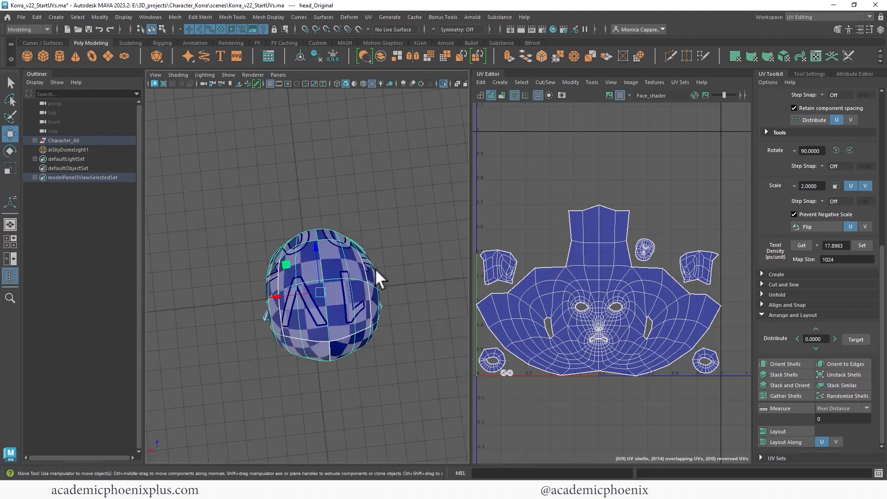
left_click_drag(375, 270, 176, 215, "alt")
- Turn off the checker texture and show the UV shells as wireframe, checking the head from back to front
left_click(620, 95)
left_click_drag(411, 213, 361, 219, "alt")
left_click(480, 95)
left_click_drag(410, 193, 309, 190, "alt")
left_click(422, 244)
left_click_drag(423, 243, 380, 266, "alt")
left_click(341, 325)
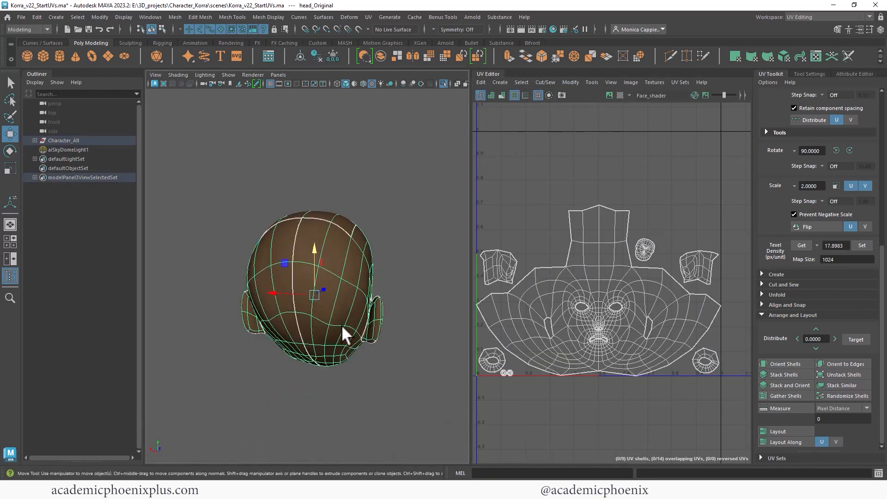
left_click_drag(341, 324, 586, 317, "alt")
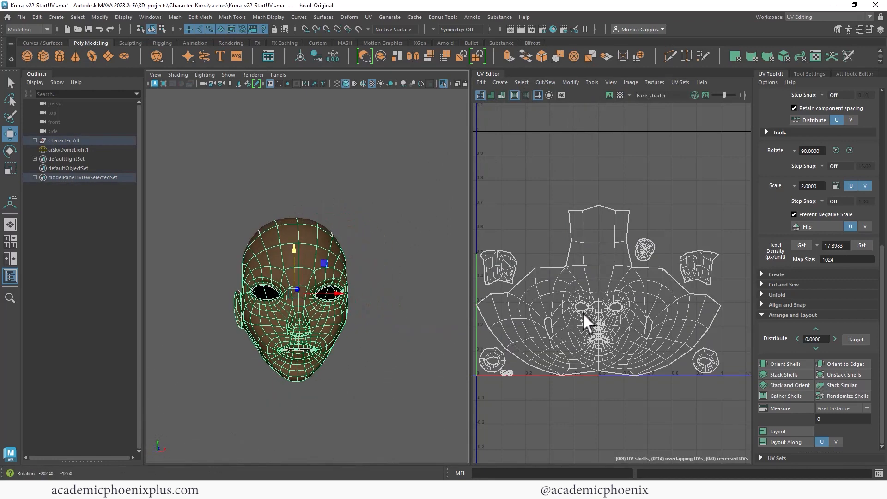
- End the isolated view to show the full character, check the head's UV layout, and select the body mesh
left_click(392, 341)
left_click(441, 84)
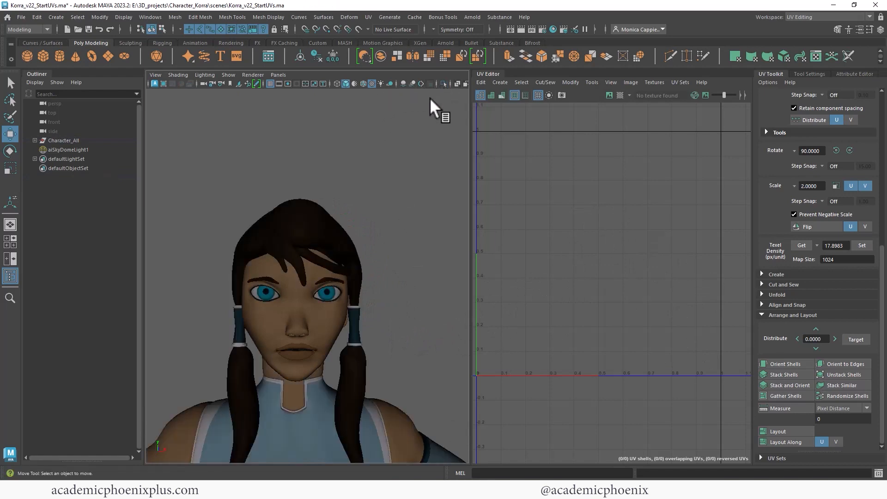
left_click(344, 282)
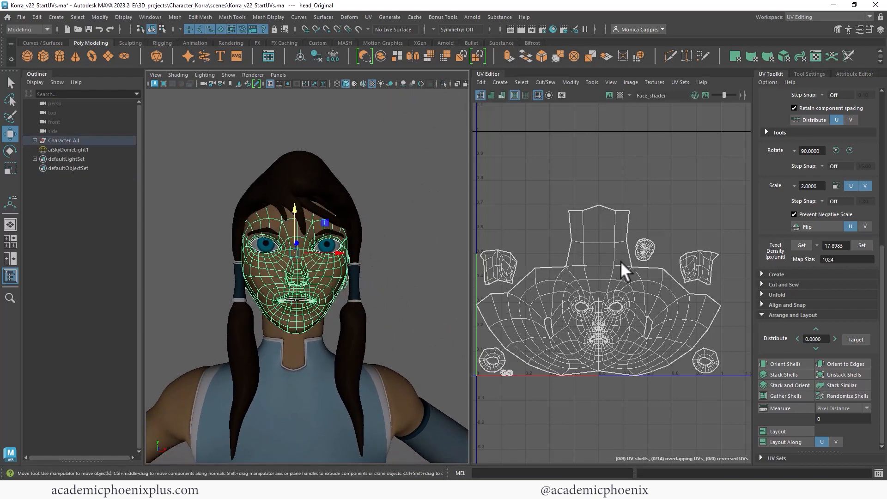
middle_click_drag(620, 260, 653, 226, "alt")
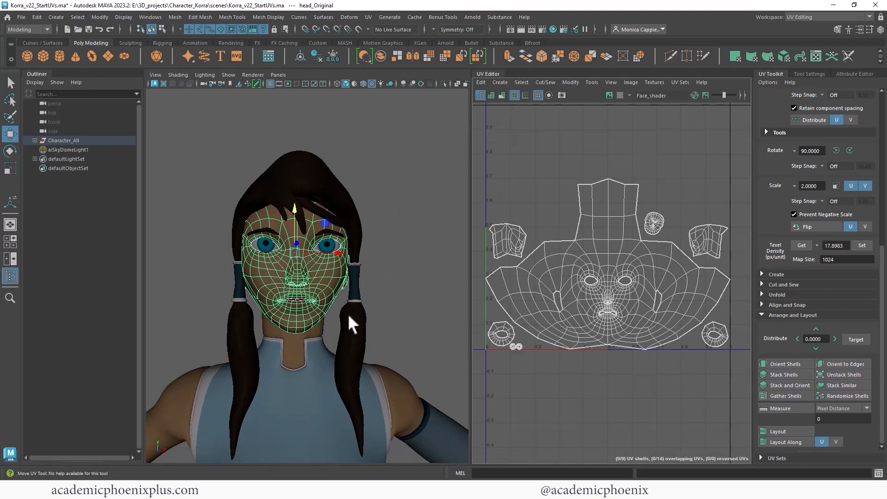
middle_click_drag(348, 314, 348, 260, "alt")
left_click(329, 278)
left_click_drag(411, 262, 432, 287, "alt")
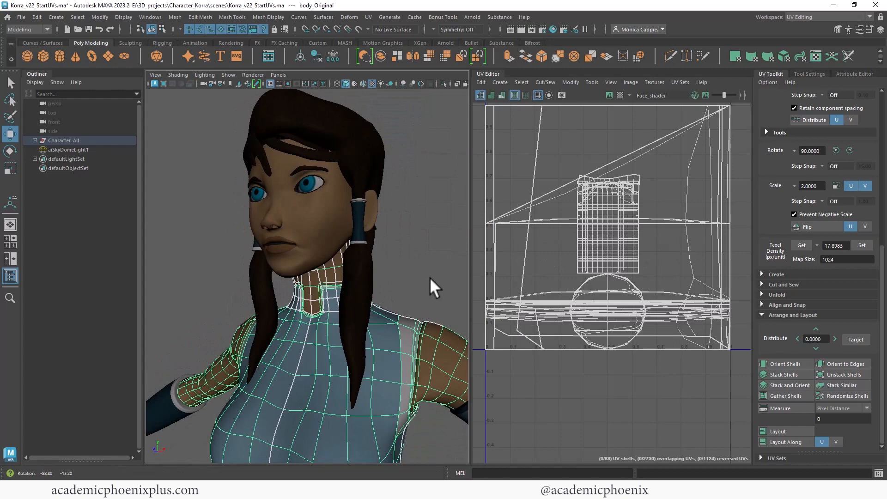
- Switch the body mesh to face selection and select the uppermost ring of neck faces under the chin
left_click(318, 251)
right_click_drag(287, 254, 378, 276, "alt")
left_click_drag(378, 276, 292, 285, "alt")
left_click(311, 289)
right_click_drag(311, 289, 339, 277, "alt")
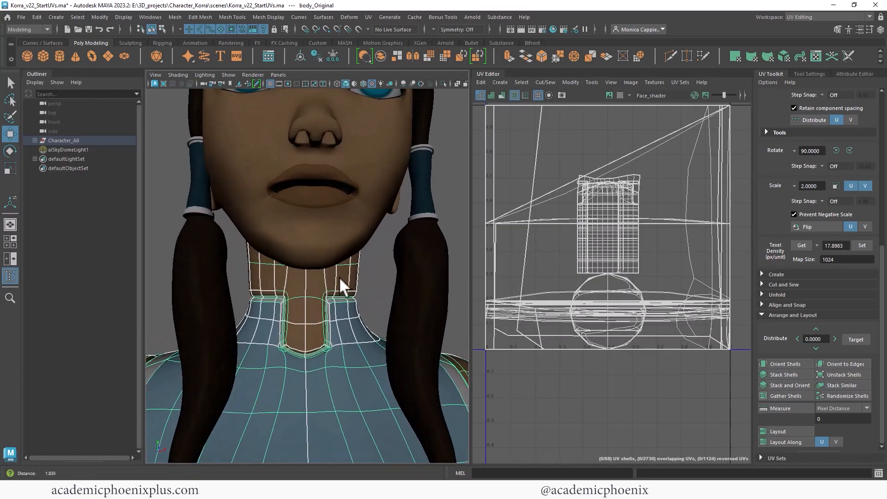
middle_click_drag(317, 292, 308, 260, "alt")
right_click(307, 262)
right_click_drag(306, 262, 310, 242)
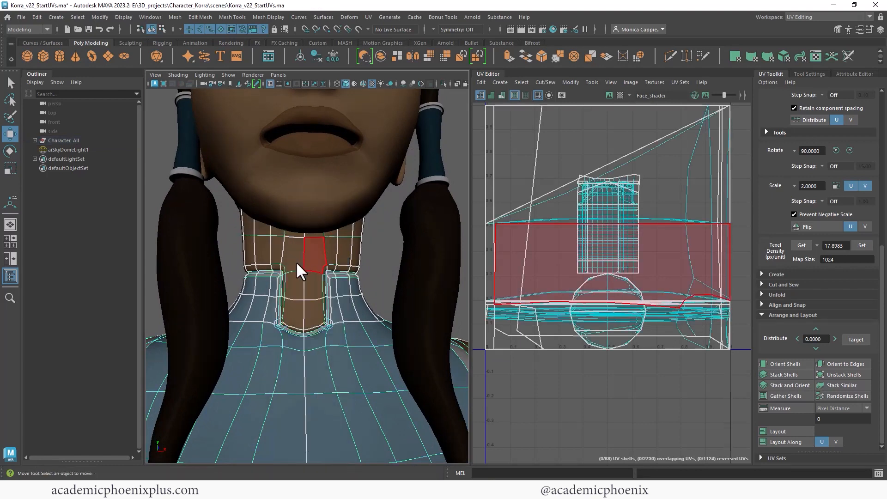
left_click_drag(296, 261, 388, 263, "alt")
right_click_drag(388, 262, 394, 270, "alt")
left_click(263, 188)
double_click(286, 194, "shift")
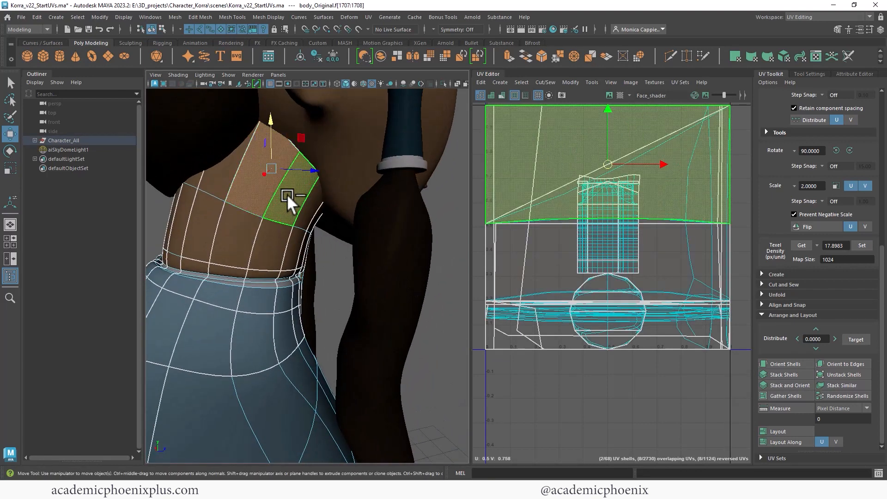
- Add the remaining rings of neck faces down to the collar and the skin faces inside the front collar notch
left_click(253, 234, "shift")
double_click(270, 254, "shift")
double_click(260, 273, "shift")
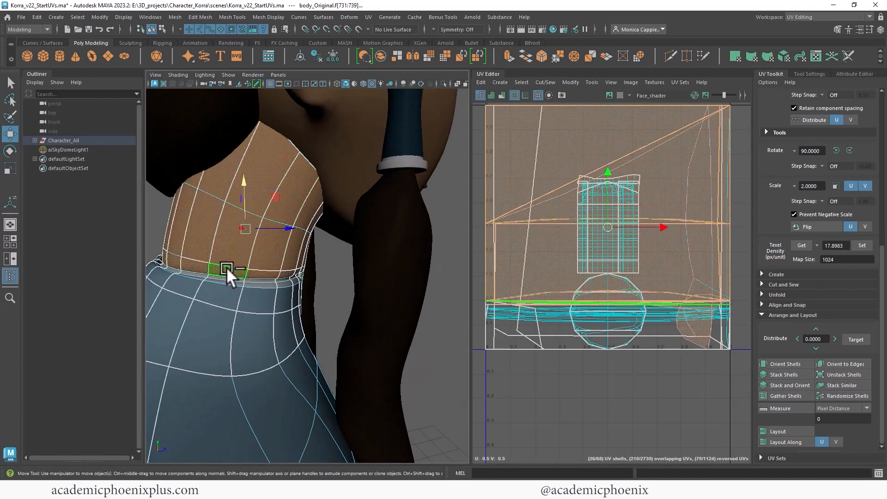
left_click_drag(227, 267, 284, 248, "alt")
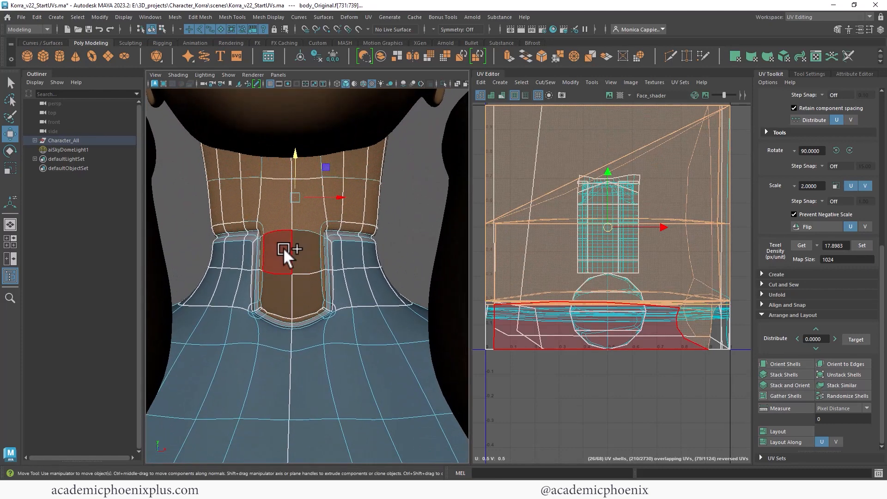
right_click_drag(310, 253, 499, 257, "alt")
middle_click_drag(337, 306, 406, 278, "alt")
right_click_drag(406, 278, 369, 292, "alt")
left_click_drag(368, 293, 281, 269, "alt")
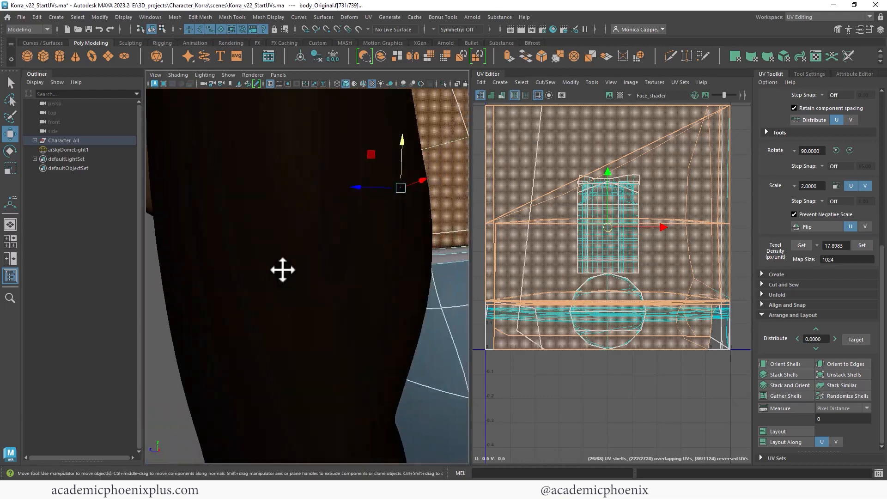
- Project new UVs onto the selected neck faces and return to object mode
key("bracketleft")
left_click(368, 17)
left_click(417, 120)
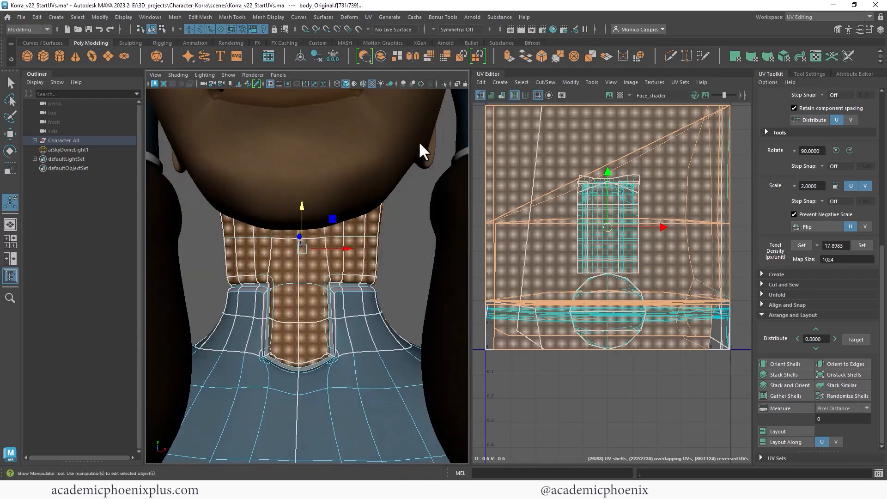
left_click_drag(384, 259, 315, 216, "alt")
right_click_drag(314, 216, 350, 201)
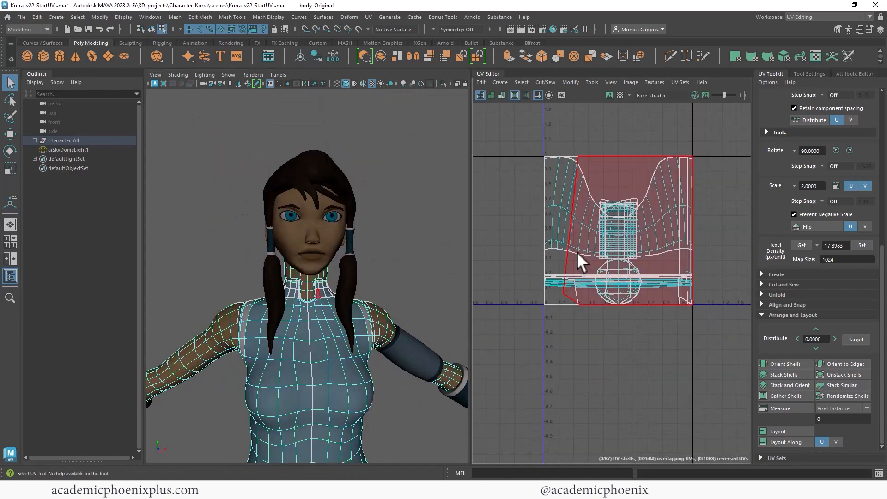
- Move the new neck shell clear of the overlapping body shells, past the tile's U = 0 border, and unfold it
left_click(582, 242)
key("w")
left_click_drag(614, 226, 514, 188)
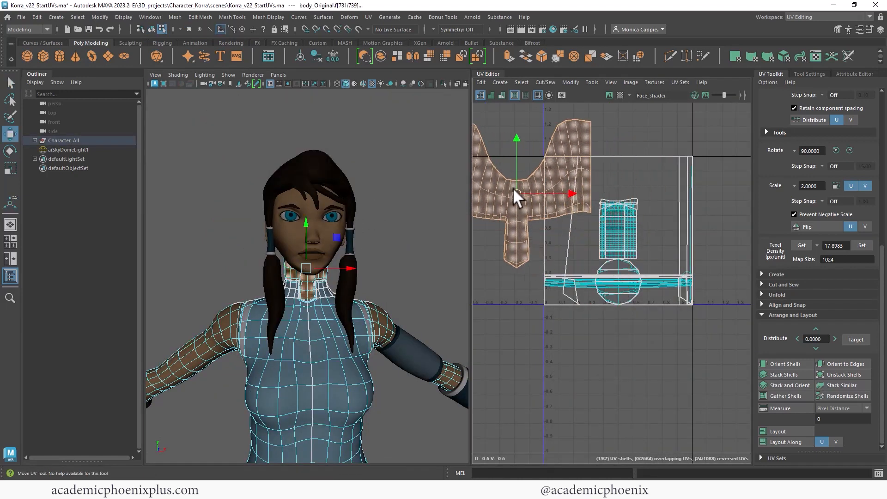
key("r")
right_click_drag(529, 180, 472, 188, "shift")
right_click_drag(472, 189, 425, 187, "shift")
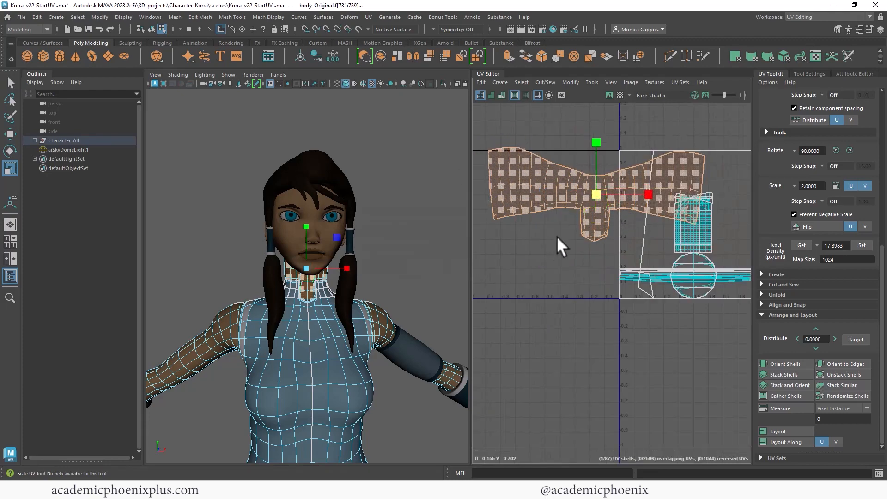
- Turn off the body's smooth preview to examine the low-poly topology at the tip of the neck notch
right_click_drag(636, 229, 805, 252, "alt")
right_click_drag(374, 250, 585, 250, "alt")
middle_click_drag(431, 295, 442, 234, "alt")
right_click_drag(415, 237, 494, 237, "alt")
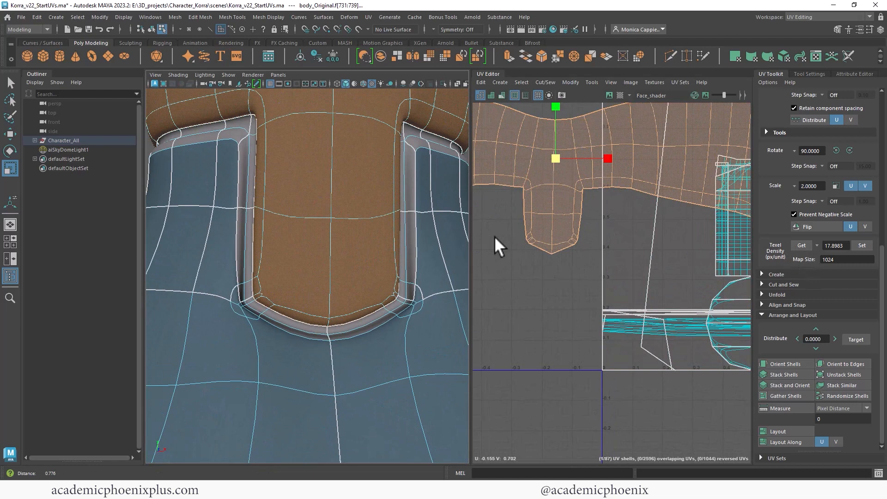
left_click(354, 260)
key("1")
right_click_drag(321, 265, 336, 267, "alt")
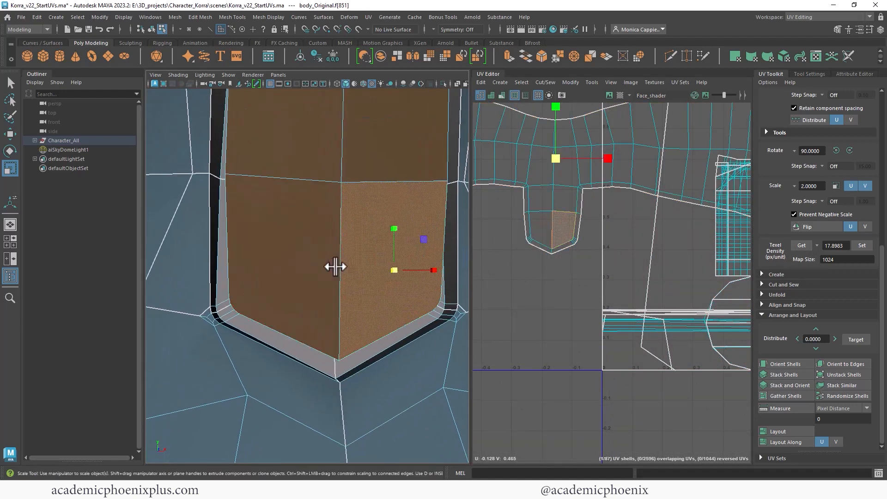
middle_click_drag(352, 299, 331, 272, "alt")
right_click_drag(331, 216, 366, 199)
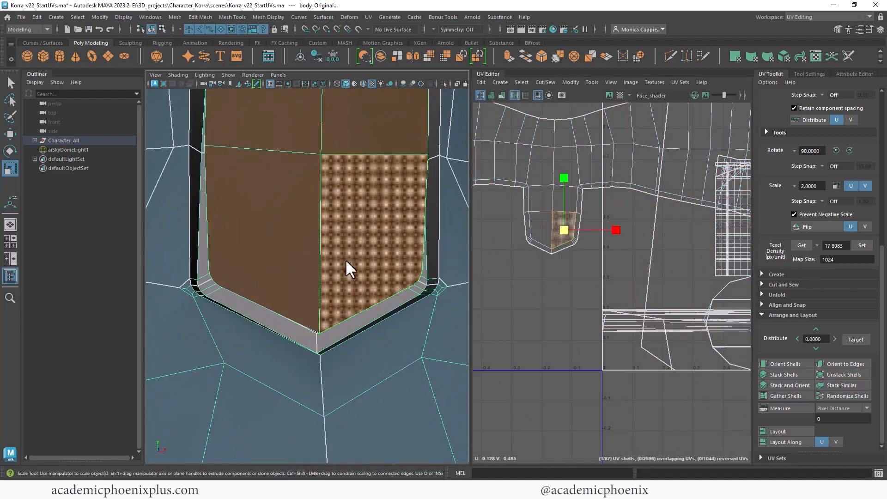
- Cut a new edge with Multi-Cut across the two lowest notch faces, from side to side just above the corners
right_click_drag(347, 262, 299, 240, "shift")
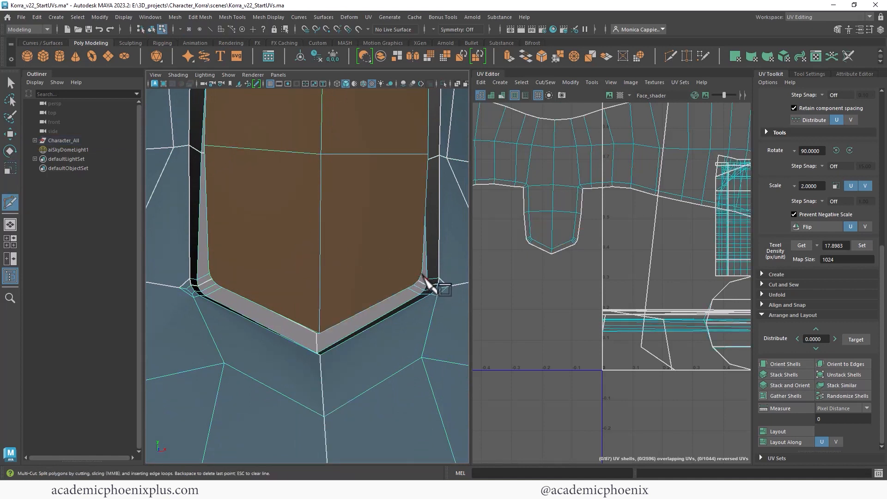
left_click_drag(423, 275, 310, 260, "alt")
middle_click_drag(311, 260, 443, 266, "alt")
mouse_move(372, 259)
left_mouse_down("alt")
mouse_move(406, 261)
mouse_move(311, 260)
mouse_move(402, 263)
mouse_move(417, 251)
mouse_move(377, 245)
left_mouse_up("alt")
scroll(349, 253, "down", 3)
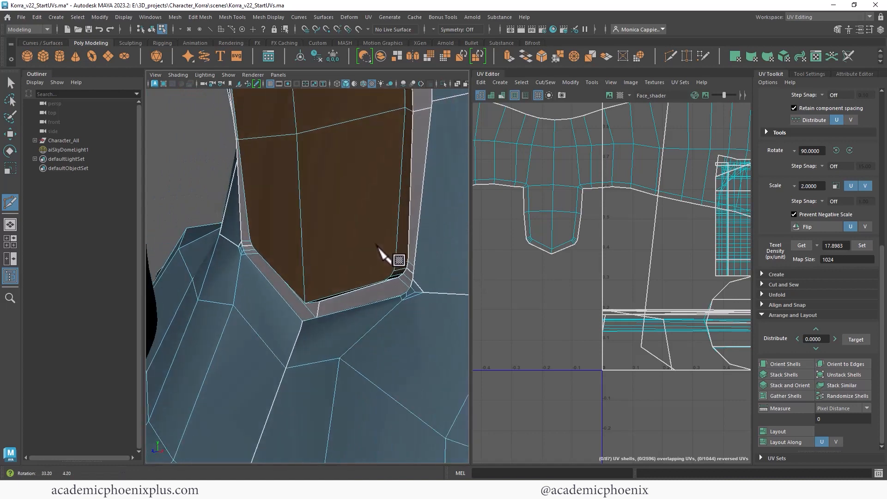
left_click_drag(270, 265, 348, 233, "alt")
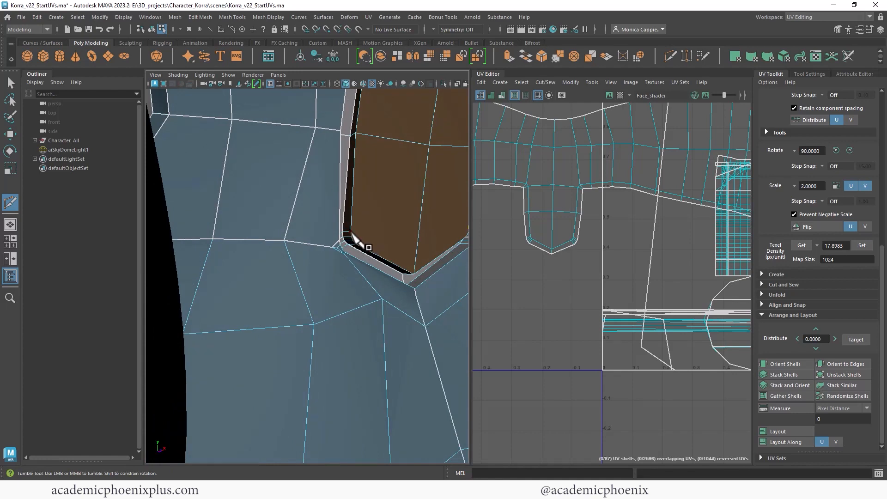
middle_click_drag(410, 241, 288, 170, "alt")
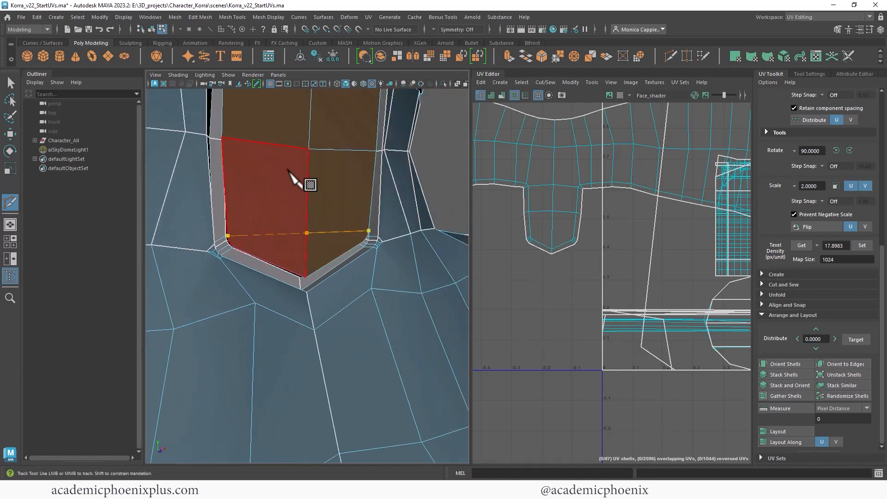
key("Return")
- Cut a second edge across the notch between its two lower corners and turn the smooth preview back on
left_click_drag(412, 261, 357, 241, "alt")
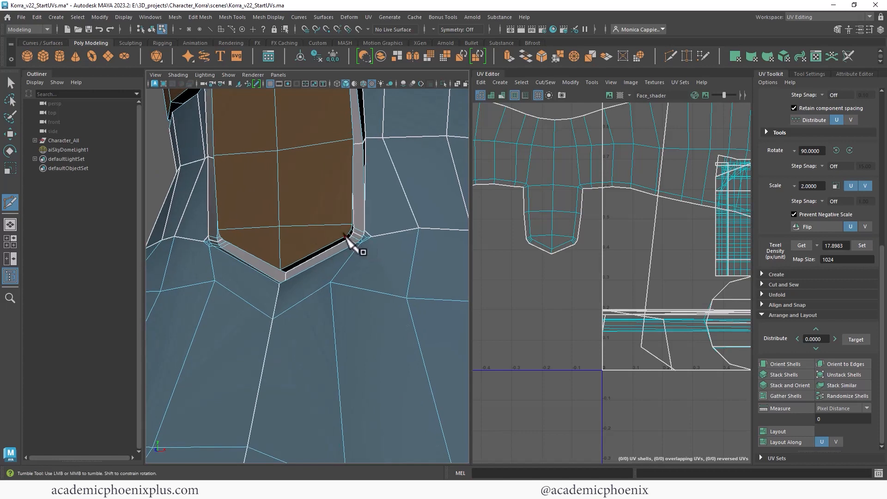
left_click_drag(284, 246, 273, 244, "alt")
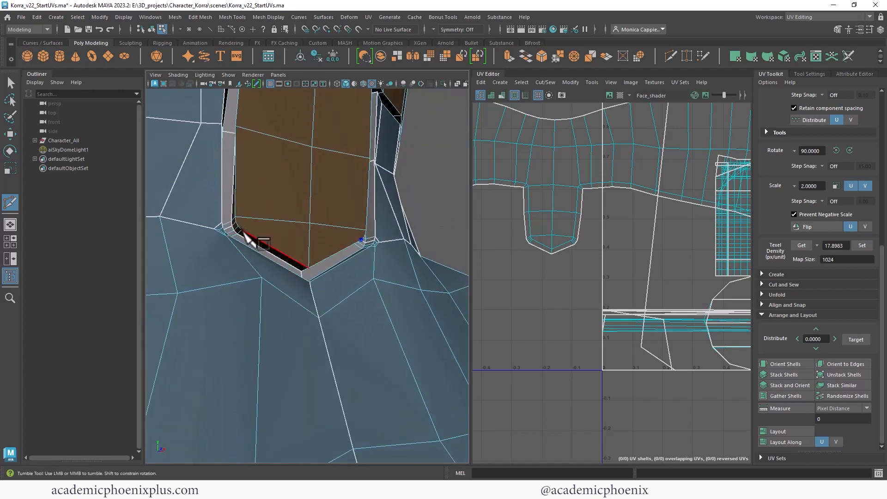
left_click_drag(324, 200, 271, 231, "alt")
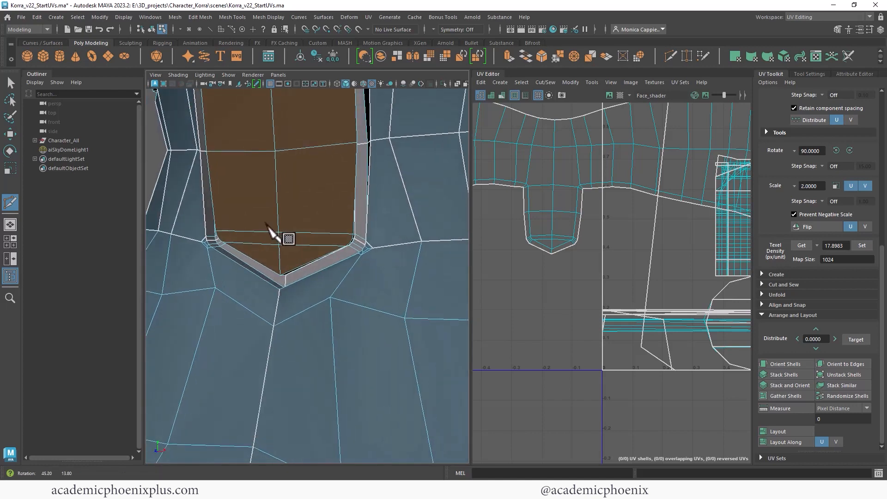
left_click(10, 83)
right_click_drag(370, 199, 323, 182, "alt")
key("3")
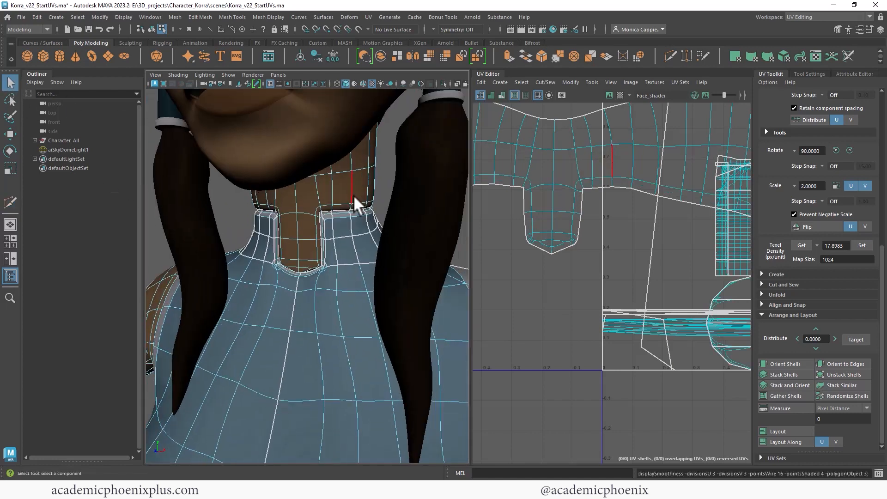
- Return to object mode and select the head and body meshes together to show both UV layouts
right_click_drag(350, 232, 404, 195)
scroll(375, 193, "down", 3)
left_click(392, 225)
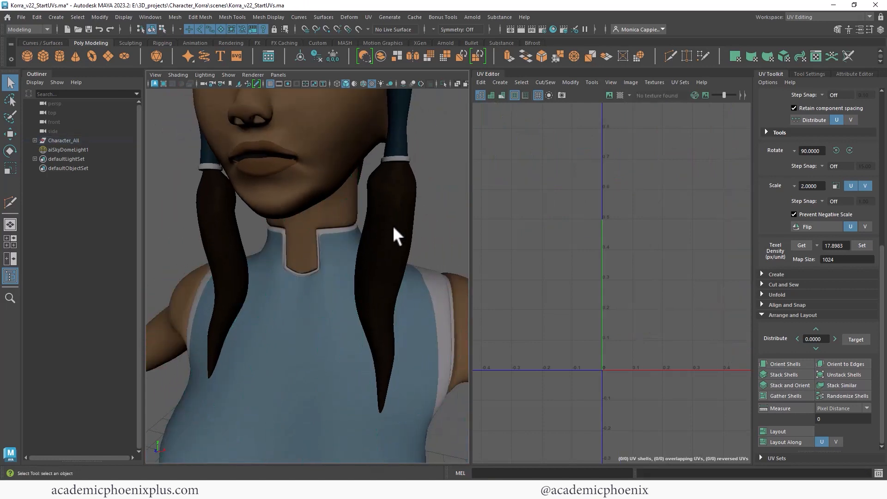
left_click_drag(393, 226, 4, 226, "alt")
scroll(246, 210, "down", 5)
left_click_drag(246, 210, 377, 272, "alt")
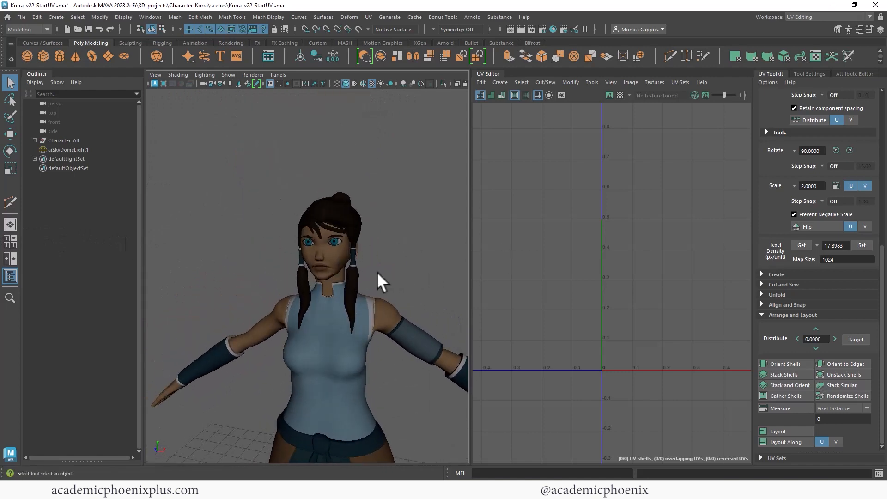
left_click(343, 271)
left_click(344, 276)
left_click(342, 260)
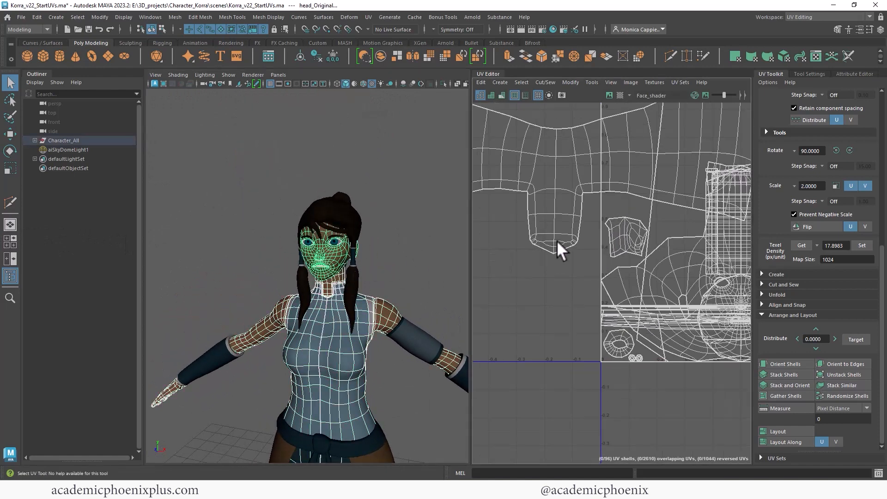
- Move the neck shell into the 0-1 tile above the head shells and scale it up slightly
key("f")
middle_click_drag(547, 201, 572, 198, "alt")
scroll(572, 198, "down", 1)
left_click_drag(633, 183, 654, 165)
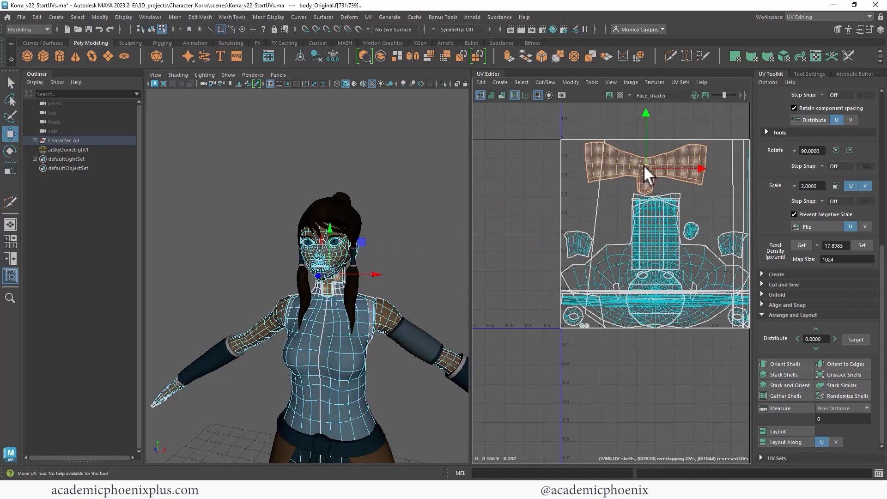
middle_click_drag(657, 180, 604, 203, "alt")
key("r")
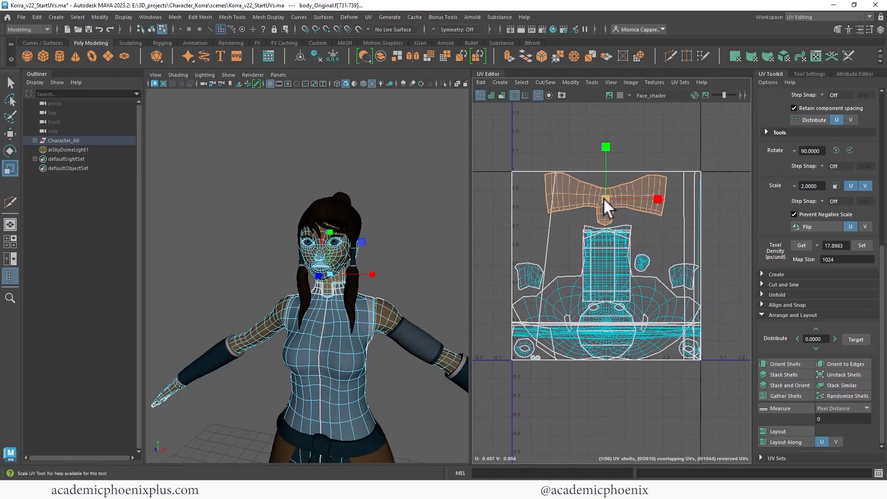
mouse_move(603, 198)
left_mouse_down()
mouse_move(614, 196)
mouse_move(596, 207)
left_mouse_up()
key("w")
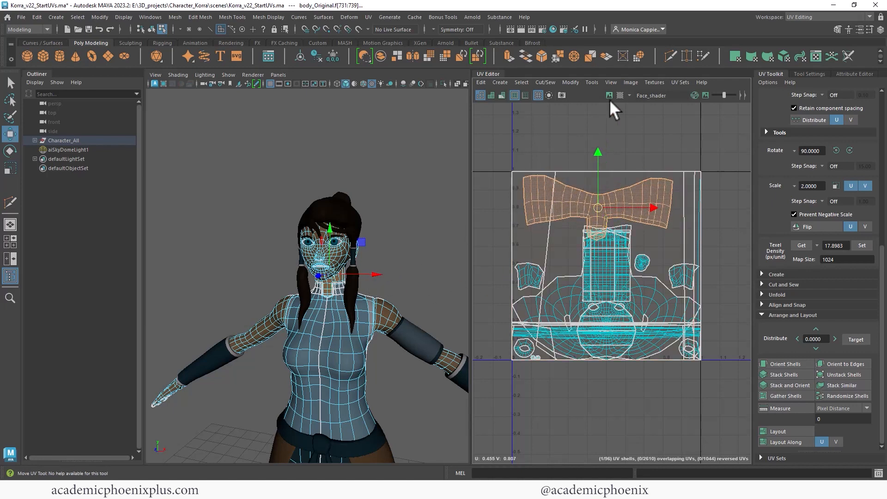
- Reselect the body and head in object mode and turn on the checker texture to compare their square sizes
right_click_drag(335, 249, 472, 239)
left_click(426, 254)
left_click(366, 277)
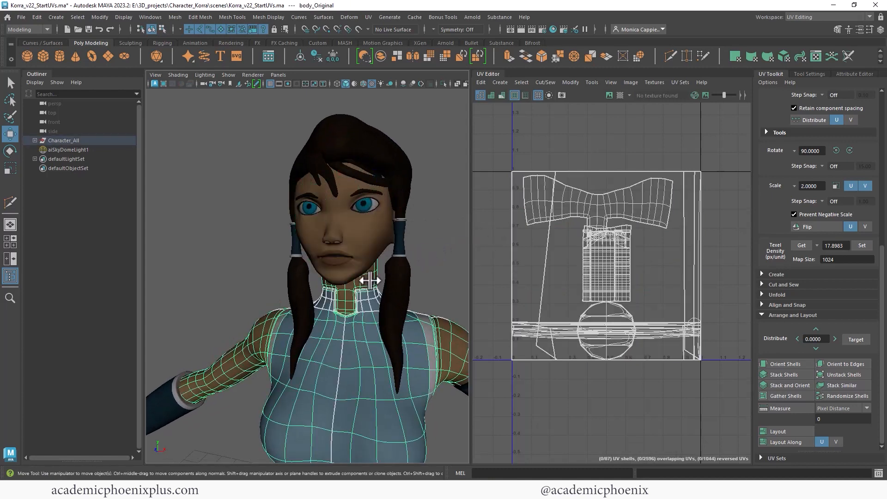
left_click(367, 241, "shift")
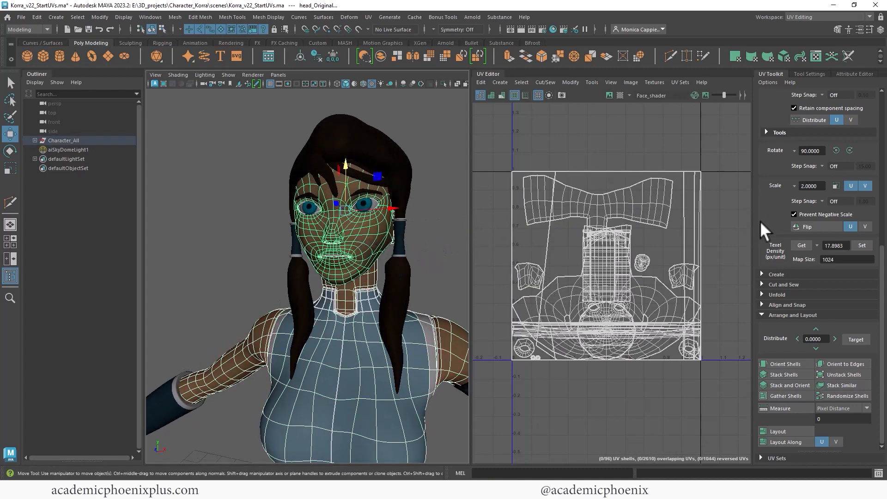
left_click(620, 95)
scroll(350, 244, "up", 5)
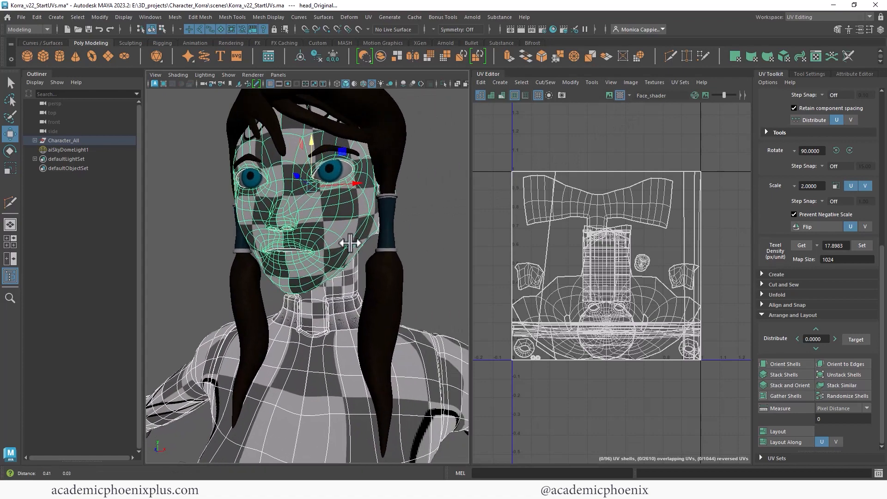
left_click_drag(351, 243, 350, 245, "alt")
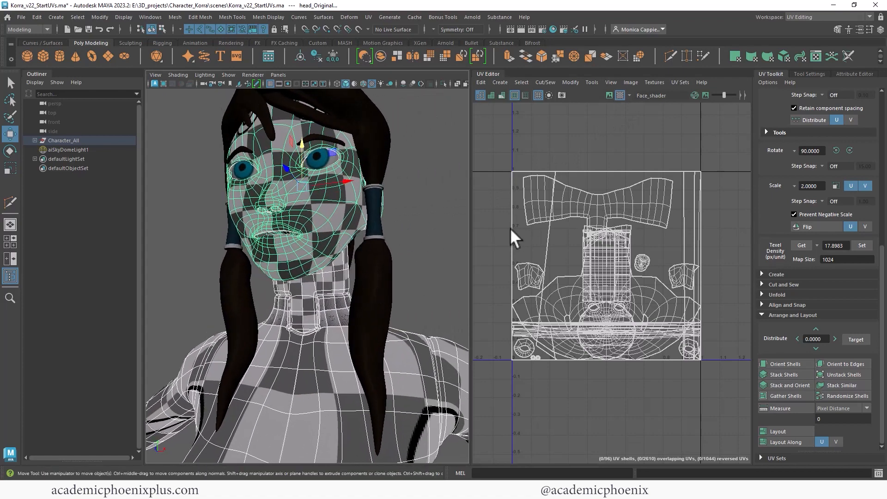
- Adjust the neck shell's scale slightly to match the face checkers and centre it above the head shells
right_click_drag(609, 198, 615, 221)
left_click(595, 204)
key("r")
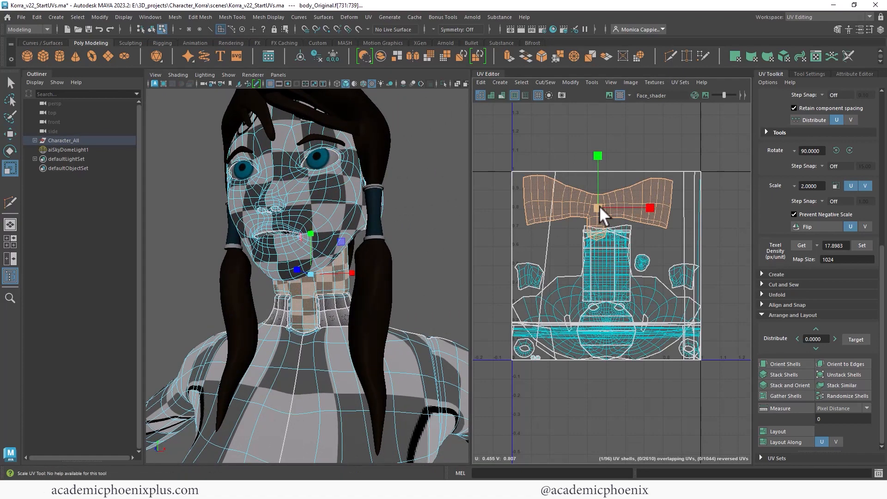
mouse_move(599, 206)
left_mouse_down()
mouse_move(584, 202)
mouse_move(606, 213)
left_mouse_up()
key("w")
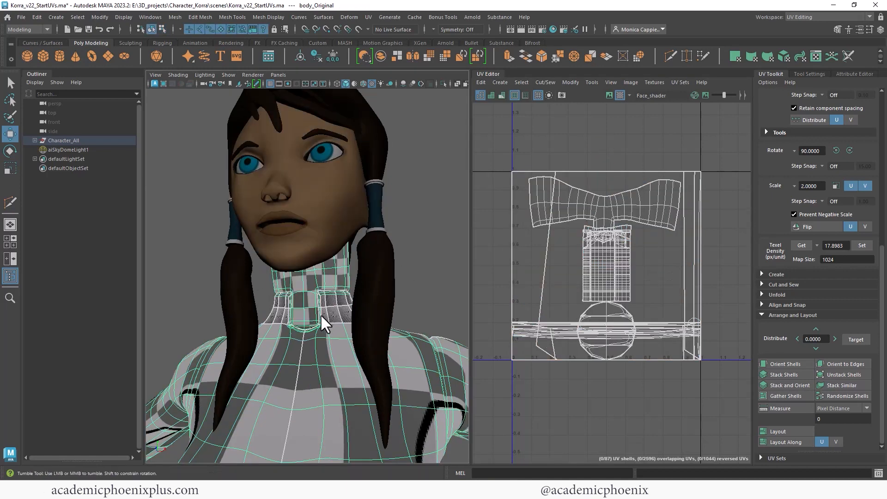
- Examine the checker pattern on the neck and select only the head mesh to show its UV layout
left_click_drag(321, 314, 328, 315, "alt")
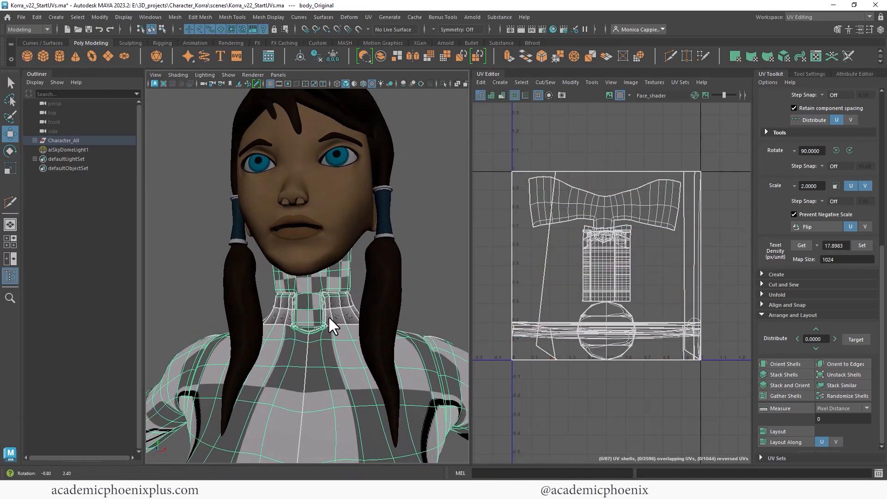
mouse_move(418, 268)
left_mouse_down("alt")
mouse_move(406, 258)
mouse_move(197, 273)
mouse_move(420, 259)
left_mouse_up("alt")
left_click(424, 264)
right_click_drag(415, 295, 377, 231, "alt")
left_click(317, 214)
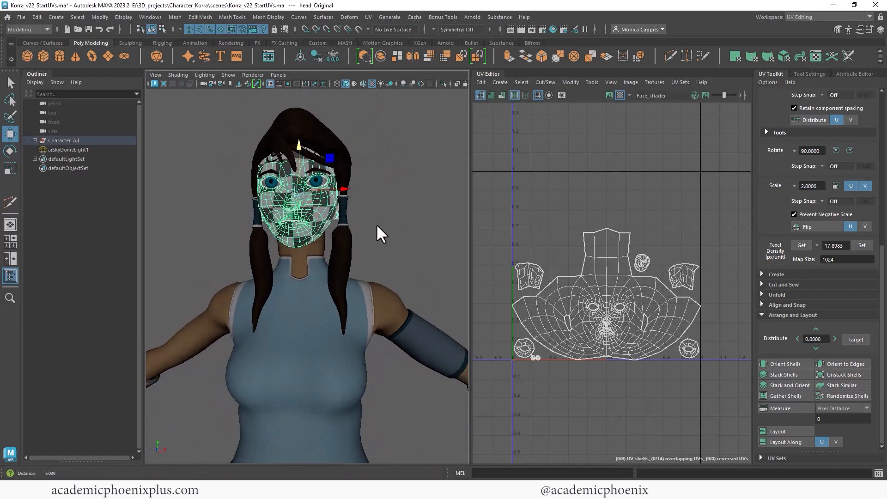
- Show the body's UV layout together with the head's, clear the selection and view the character at a three-quarter angle
left_click(320, 253)
right_click_drag(436, 253, 413, 245, "alt")
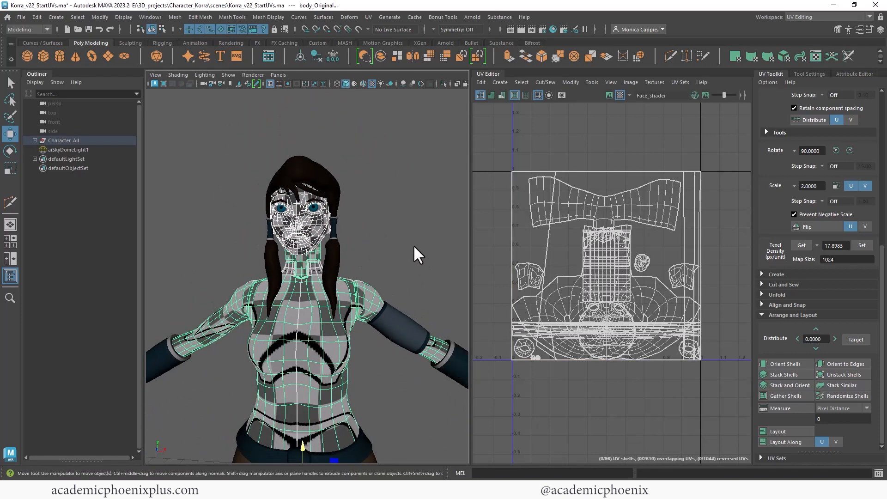
left_click(413, 245)
middle_click_drag(431, 299, 395, 251, "alt")
right_click_drag(395, 251, 341, 234, "alt")
left_click_drag(341, 234, 384, 229, "alt")
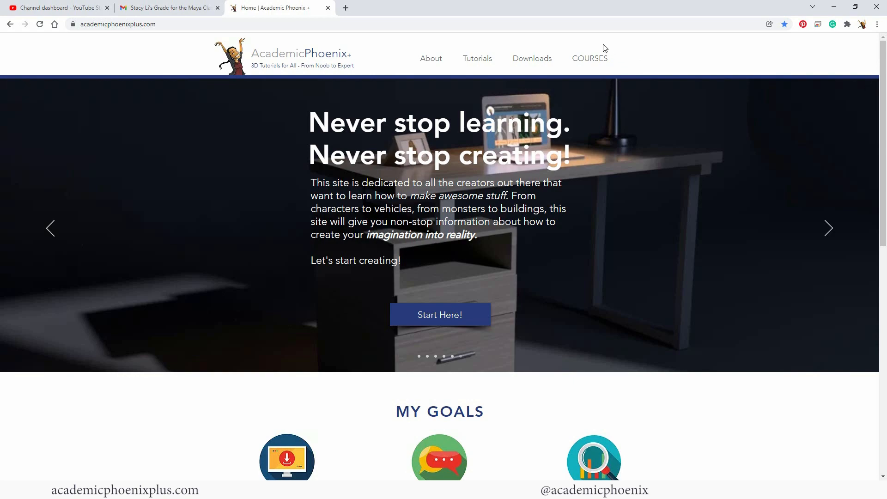
- In the browser, open the Courses page of academicphoenixplus.com and read through the Maya Beginner "A Still Life" course description
left_click(590, 59)
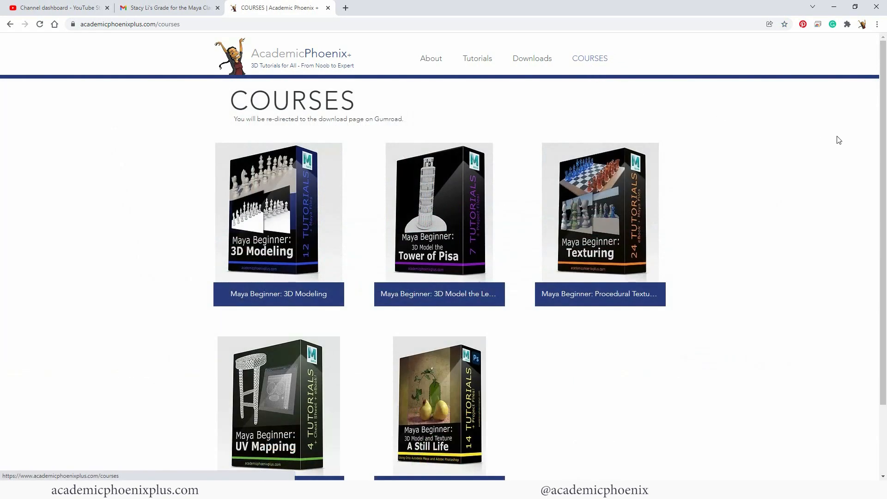
scroll(781, 176, "down", 1)
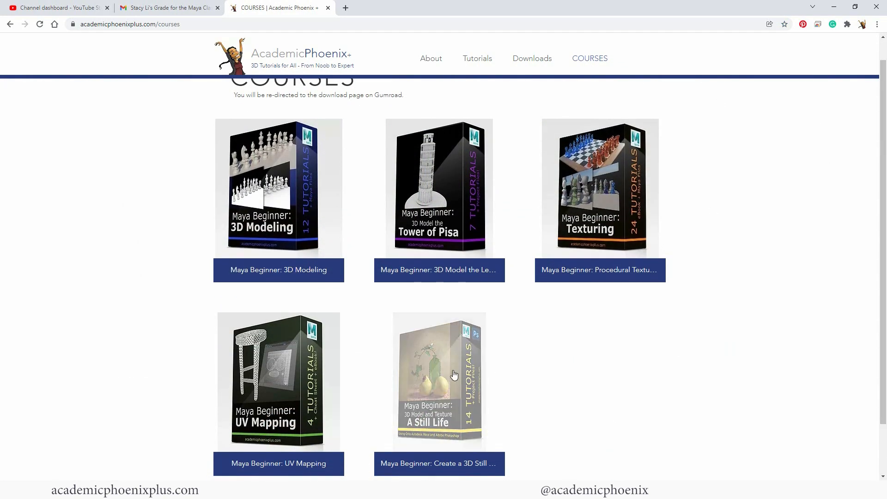
left_click(454, 375)
scroll(882, 171, "down", 2)
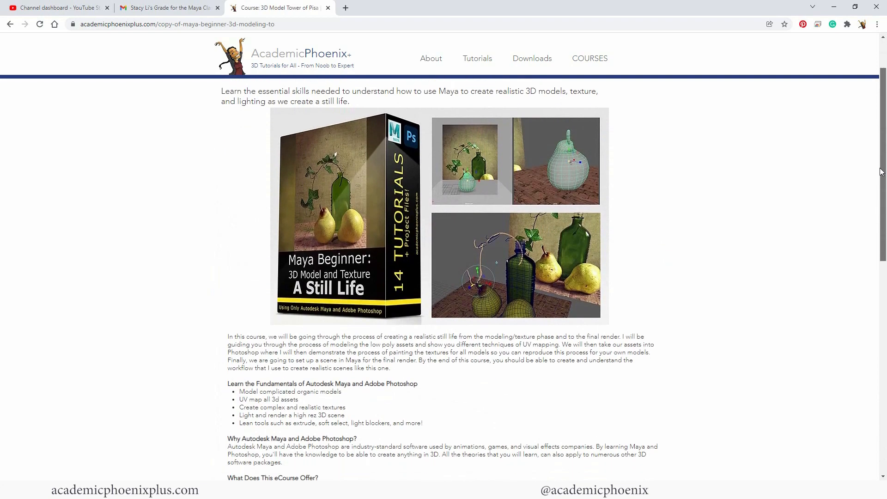
left_click_drag(880, 169, 856, 192)
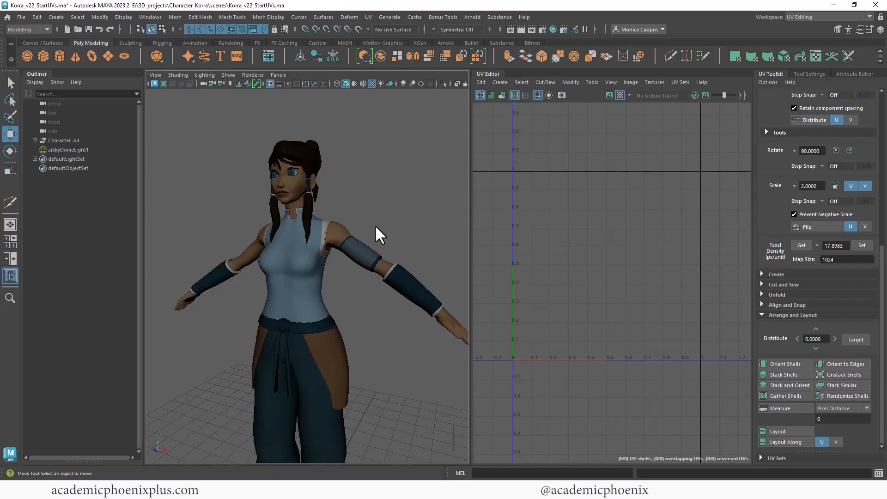